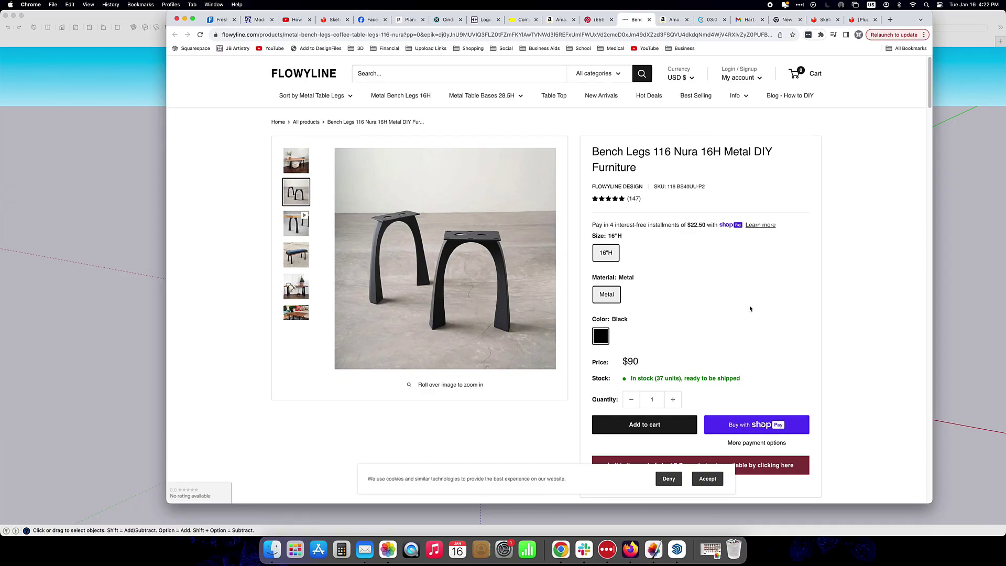
Check the Nura legs' dimension drawing in Chrome (16.23 tall, 8.60 and 12.40 wide), then return to SketchUp
{"action": "scroll", "coordinate": [309, 273], "scroll_direction": "down", "scroll_amount": 3}
{"action": "left_click", "coordinate": [296, 303]}
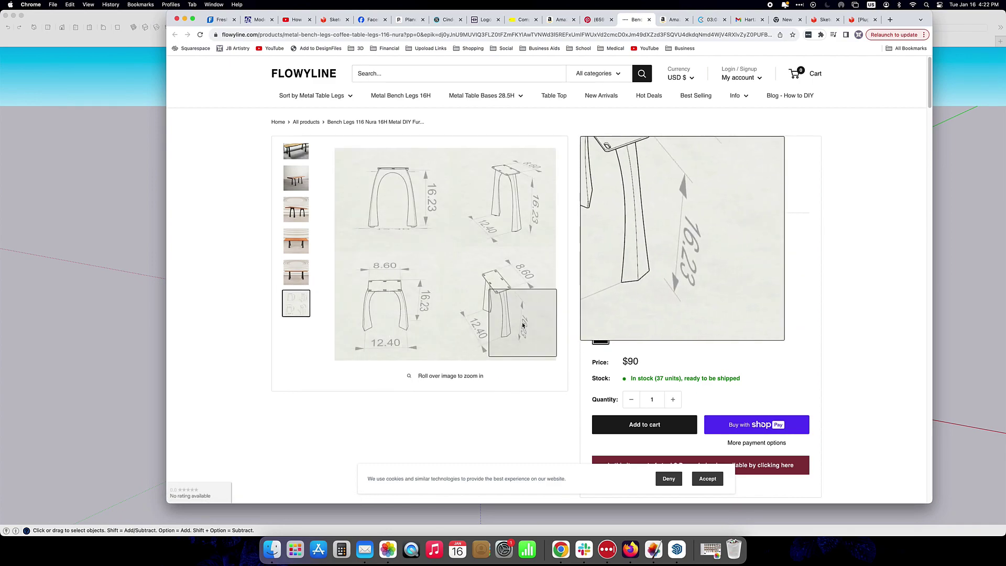
{"action": "key", "text": "super+Tab"}
Draw an upright 12.5 × 16.25 rectangle starting at the origin
{"action": "key", "text": "r"}
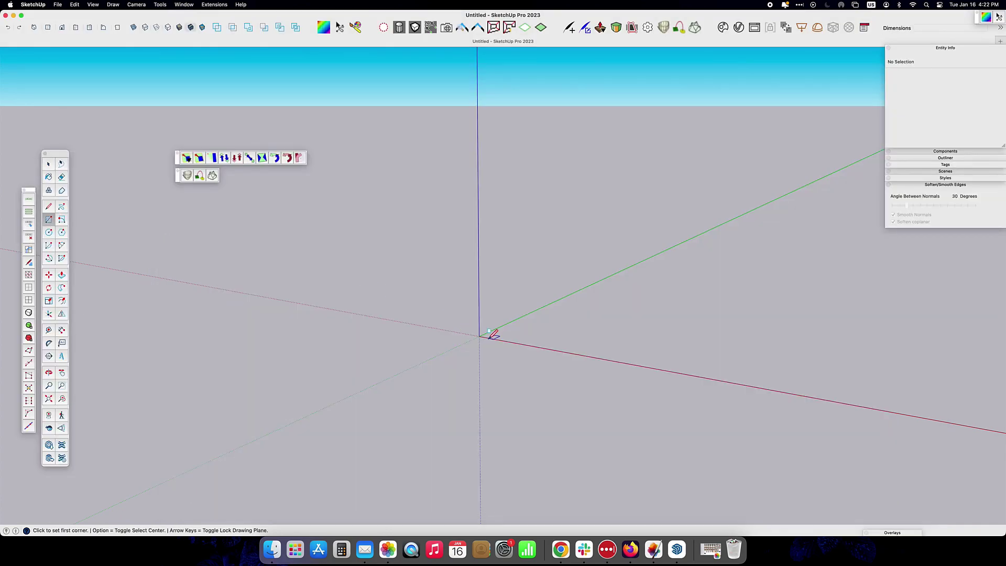
{"action": "left_click", "coordinate": [479, 336]}
{"action": "type", "text": "12.5,16.25"}
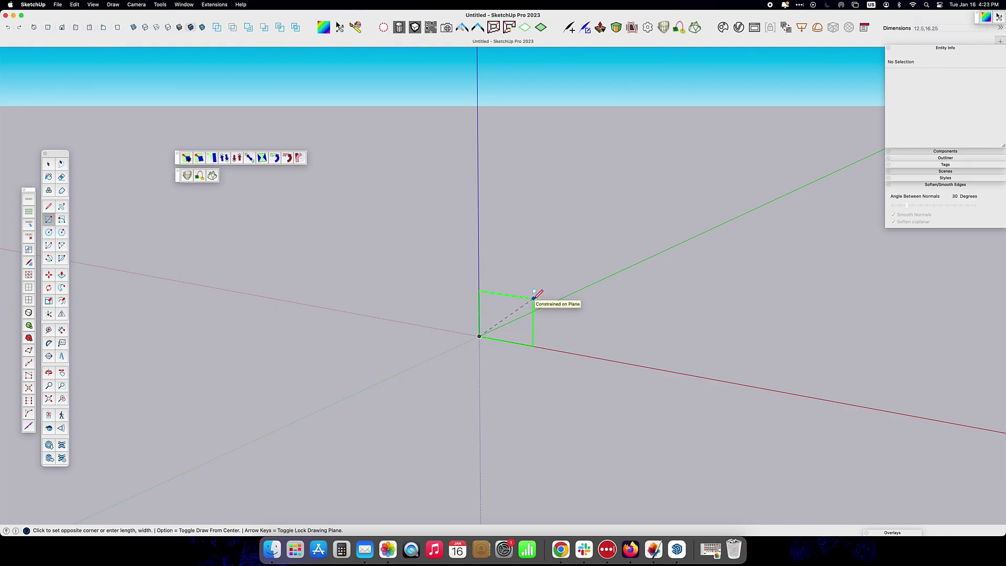
{"action": "key", "text": "Return"}
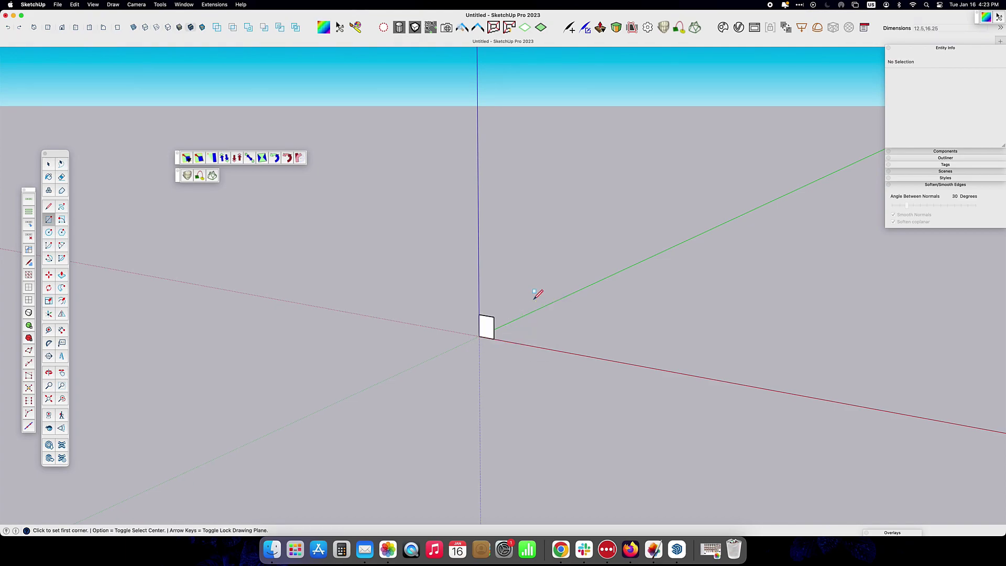
{"action": "scroll", "coordinate": [467, 330], "scroll_direction": "up", "scroll_amount": 2}
{"action": "scroll", "coordinate": [482, 332], "scroll_direction": "up", "scroll_amount": 5}
Group the rectangle's face and edges into the model's first group
{"action": "key", "text": "space"}
{"action": "double_click", "coordinate": [576, 315]}
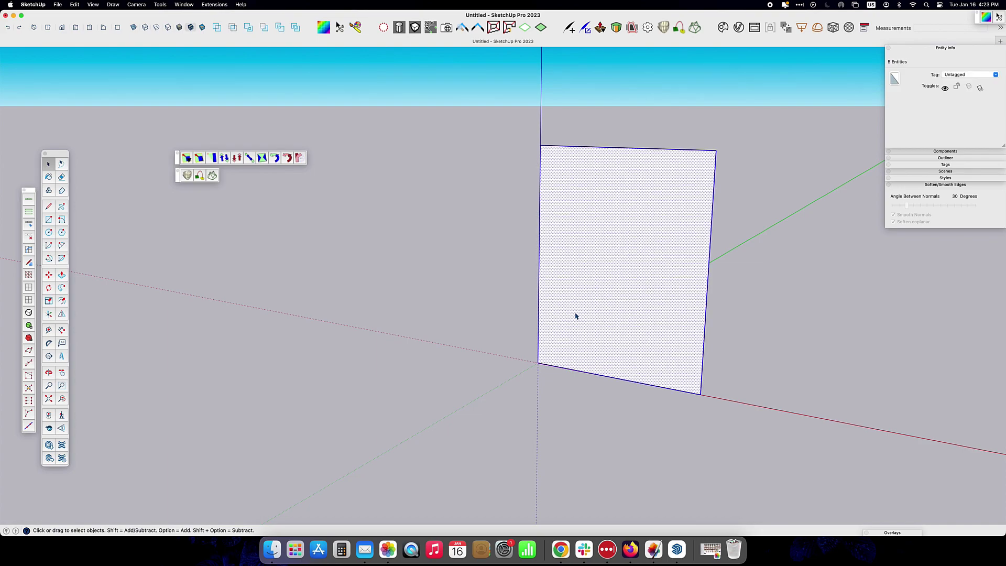
{"action": "key", "text": "super+g"}
{"action": "middle_click_drag", "start_coordinate": [586, 311], "coordinate": [695, 395]}
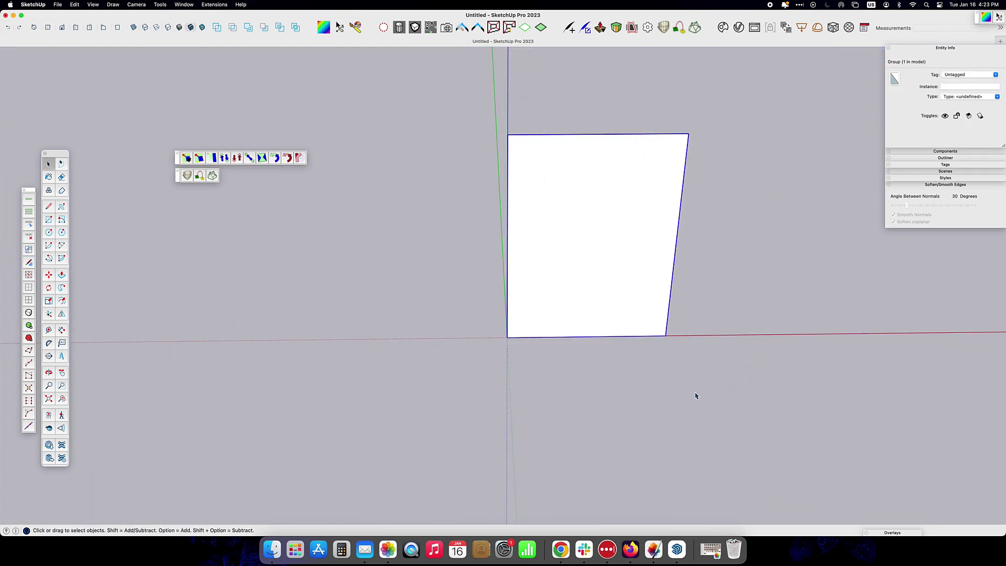
{"action": "middle_click_drag", "start_coordinate": [461, 333], "coordinate": [646, 310]}
Draw a trial rectangle on the ground, move it aside, then delete it
{"action": "key", "text": "r"}
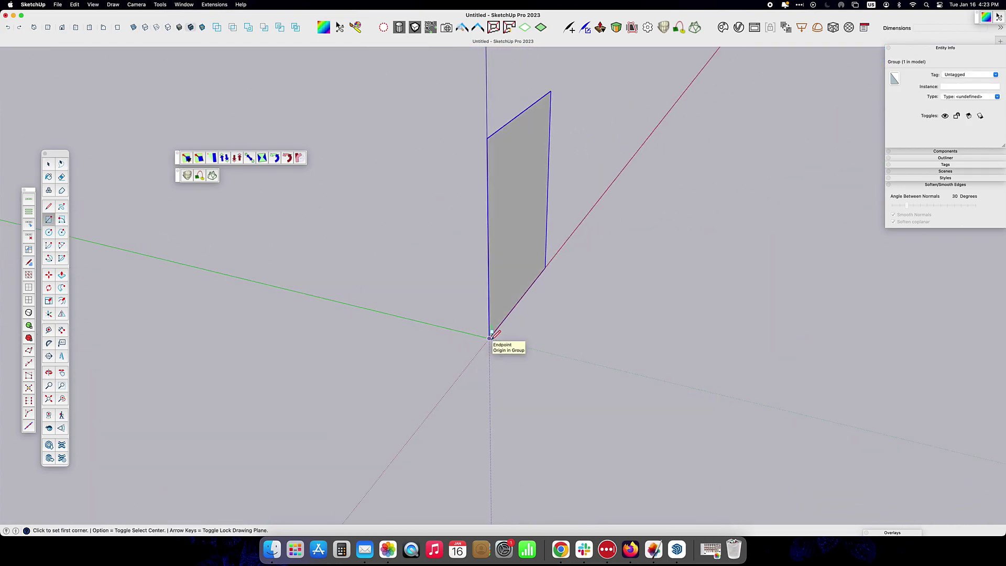
{"action": "left_click", "coordinate": [489, 338]}
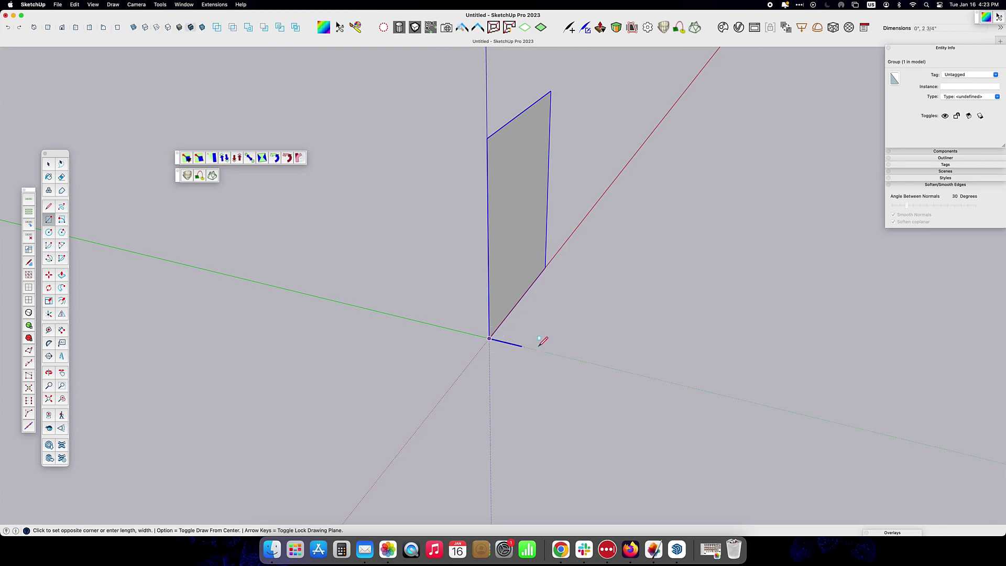
{"action": "left_click", "coordinate": [514, 326]}
{"action": "scroll", "coordinate": [514, 326], "scroll_direction": "up", "scroll_amount": 3}
{"action": "key", "text": "space"}
{"action": "left_click", "coordinate": [480, 327]}
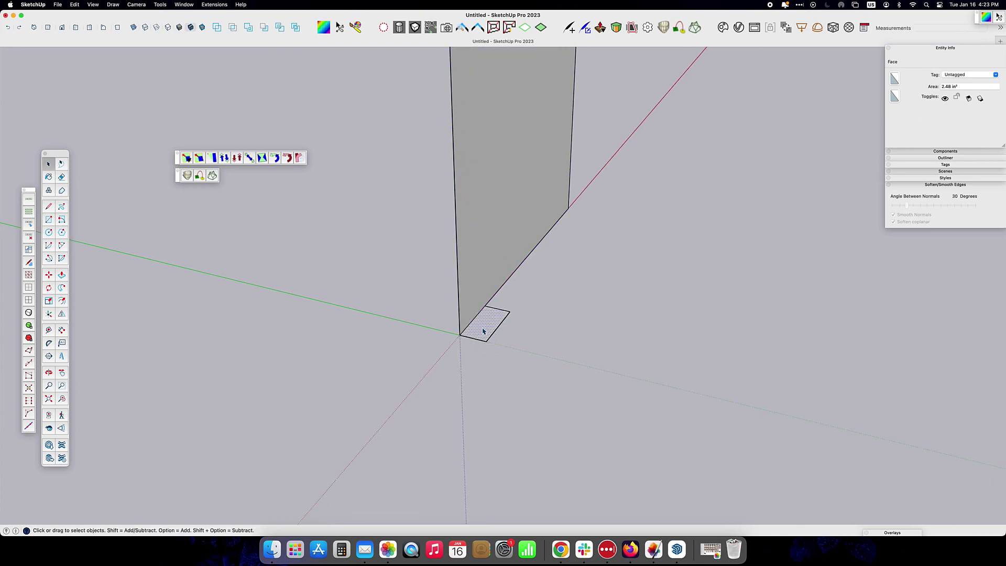
{"action": "key", "text": "m"}
{"action": "left_click", "coordinate": [502, 311]}
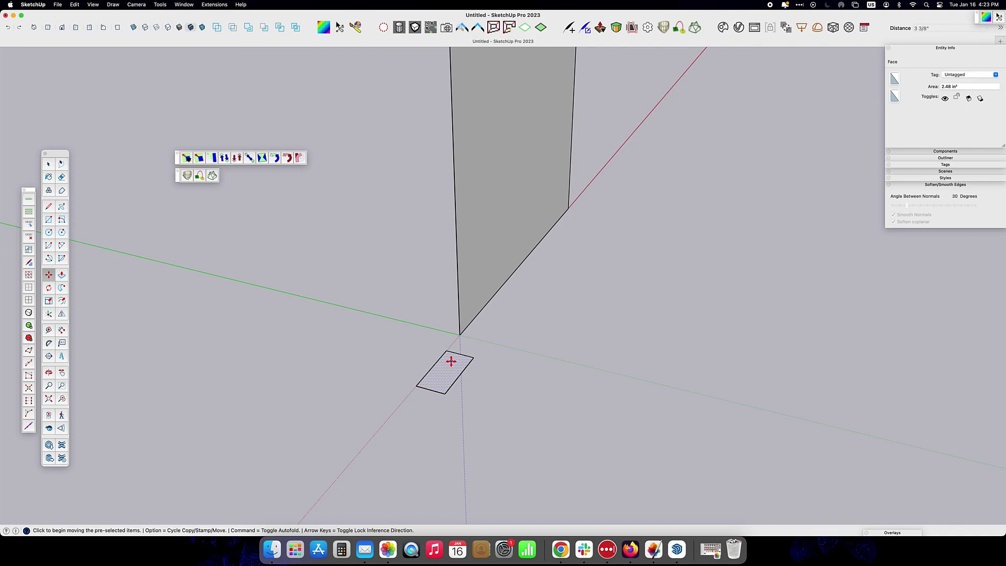
{"action": "left_click", "coordinate": [451, 360]}
{"action": "key", "text": "space"}
{"action": "key", "text": "Delete"}
Draw a 2 1/4-inch square centred on the panel's origin and select it
{"action": "left_click", "coordinate": [49, 219]}
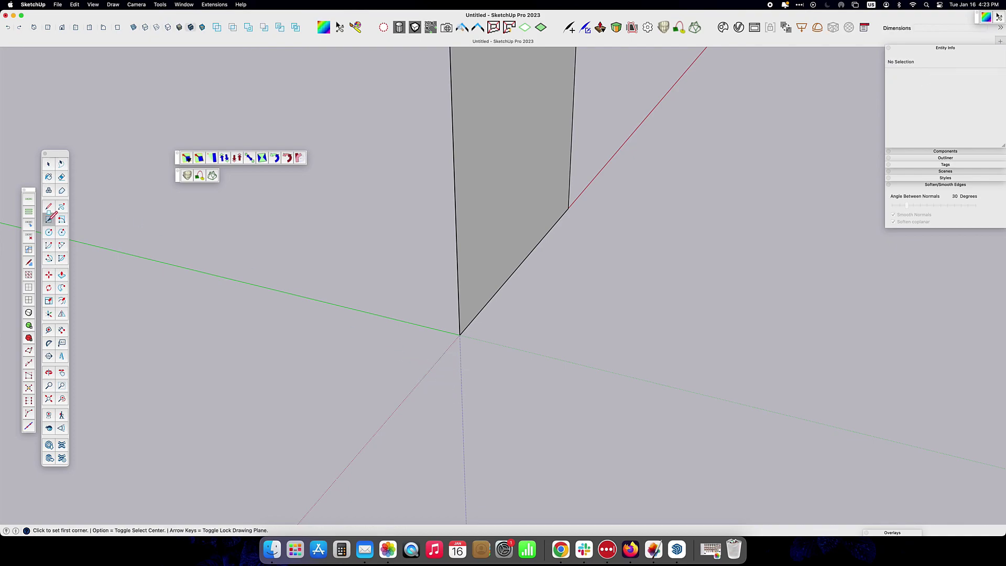
{"action": "left_click", "coordinate": [460, 333]}
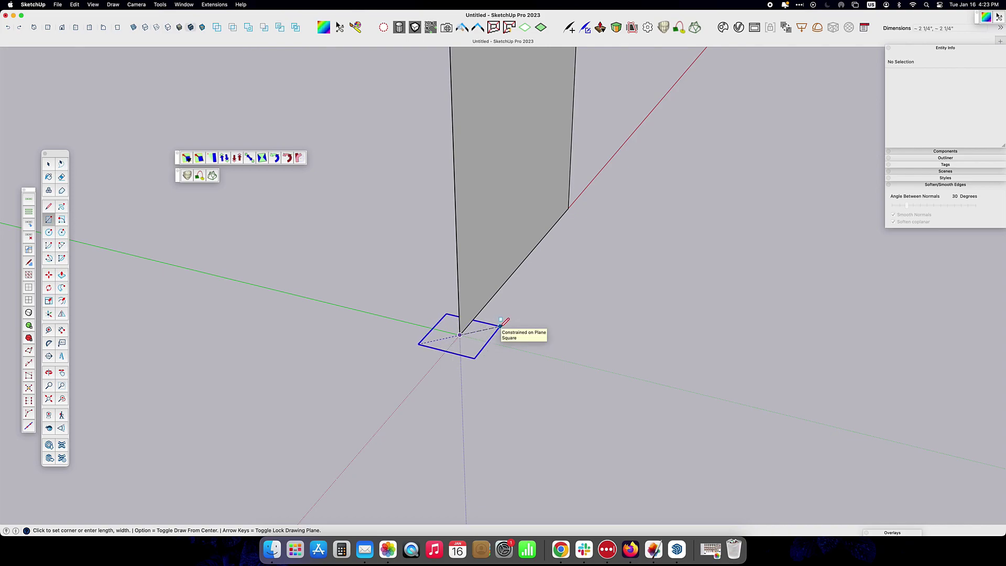
{"action": "left_click", "coordinate": [501, 324]}
{"action": "middle_click_drag", "start_coordinate": [501, 324], "coordinate": [422, 320]}
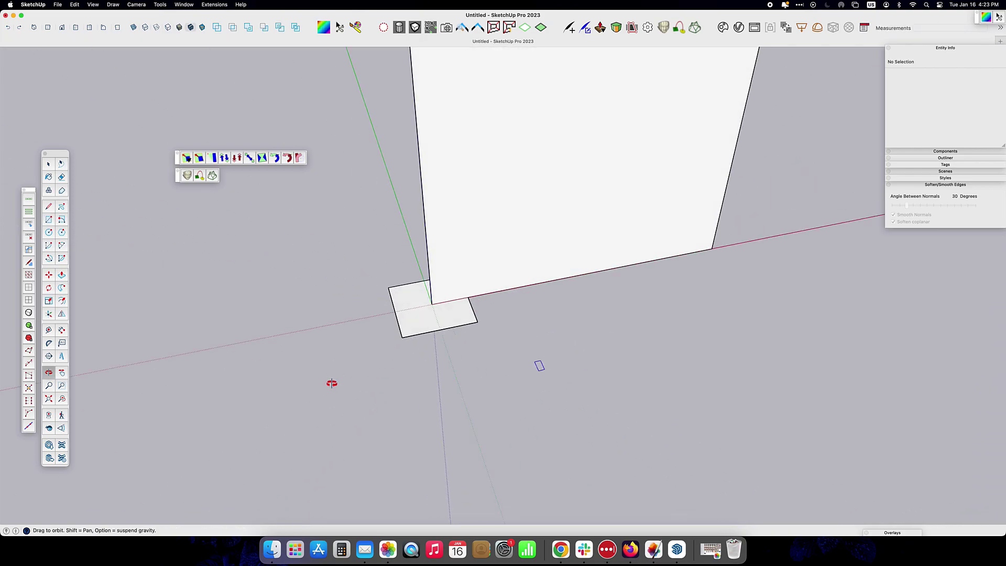
{"action": "key", "text": "space"}
{"action": "double_click", "coordinate": [422, 320]}
Rotate the square 45° about its corner, then compare with the Chrome leg reference
{"action": "key", "text": "q"}
{"action": "left_click", "coordinate": [433, 311]}
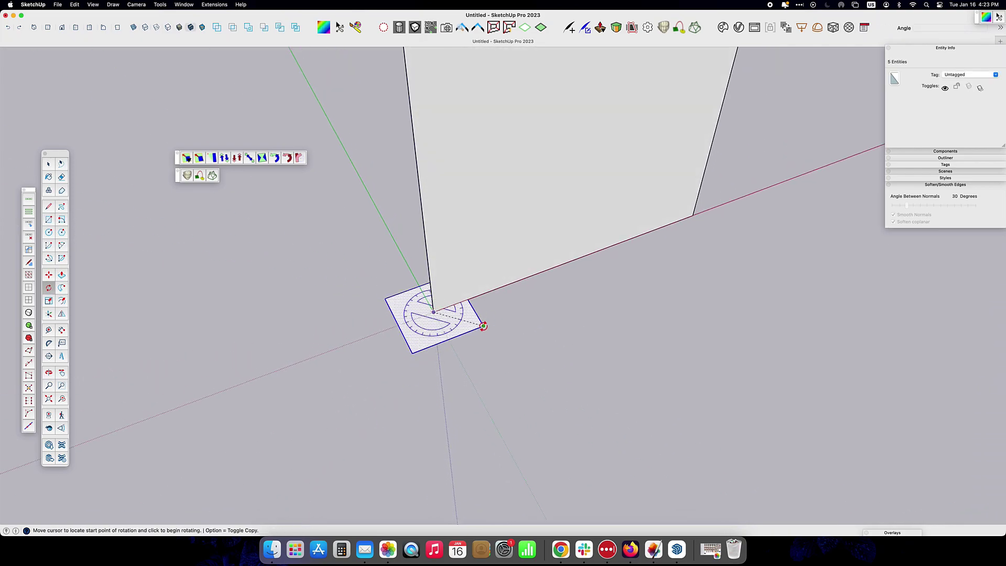
{"action": "left_click", "coordinate": [482, 325]}
{"action": "left_click", "coordinate": [461, 356]}
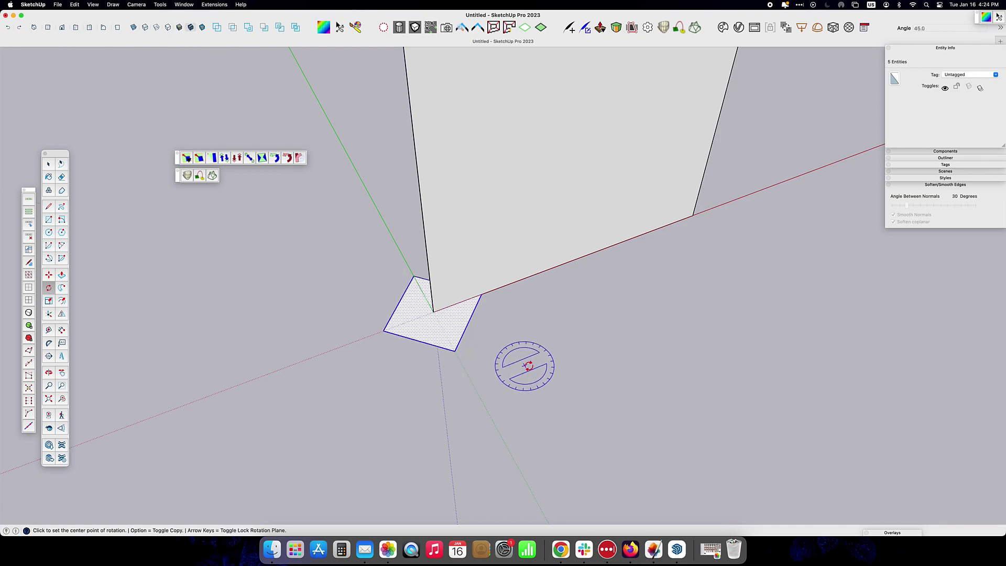
{"action": "left_click", "coordinate": [560, 549]}
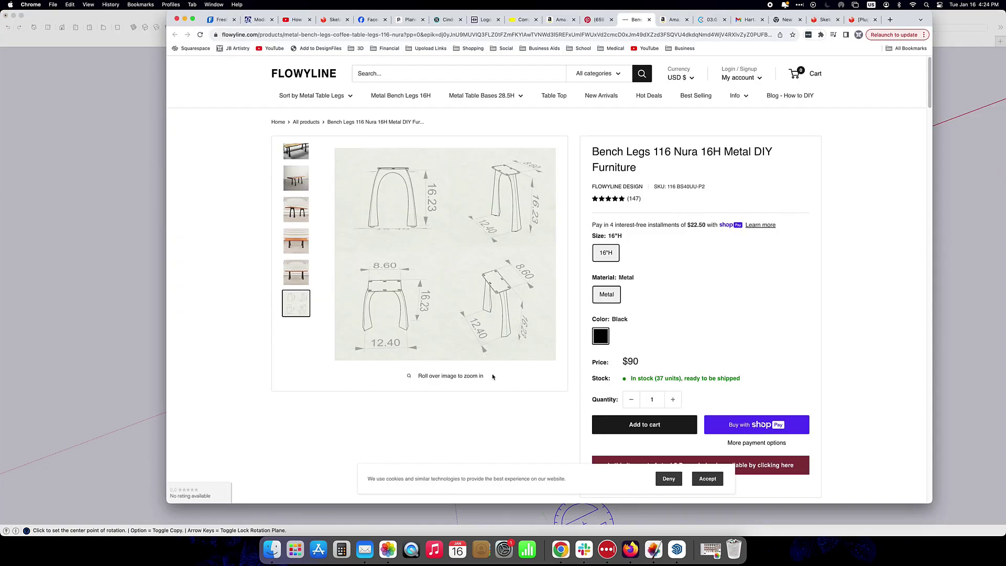
{"action": "left_click", "coordinate": [973, 334]}
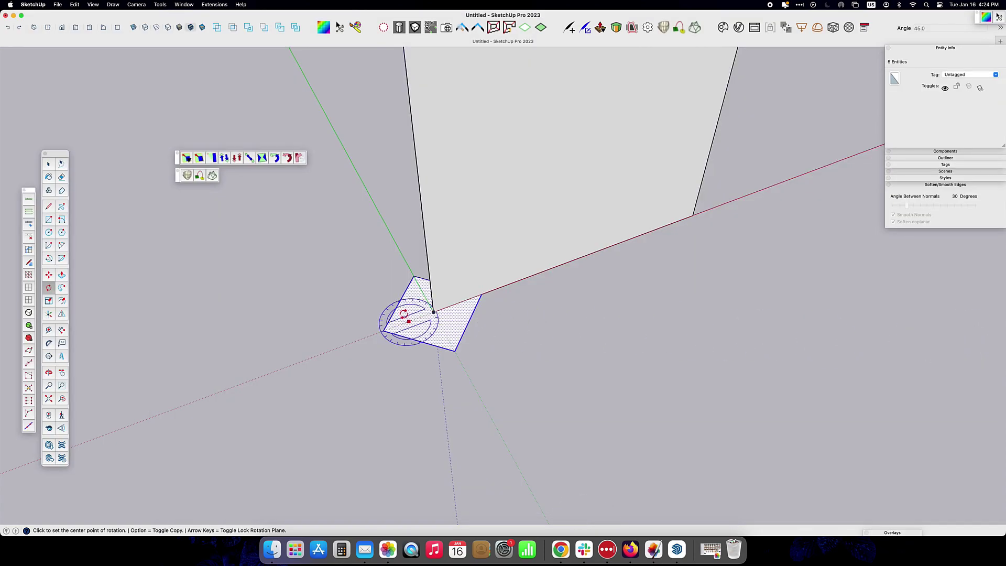
Taper the square with Vertex Tools: shift vertices 3/4 inch and scale to about 0.79
{"action": "left_click_drag", "start_coordinate": [33, 192], "coordinate": [156, 117]}
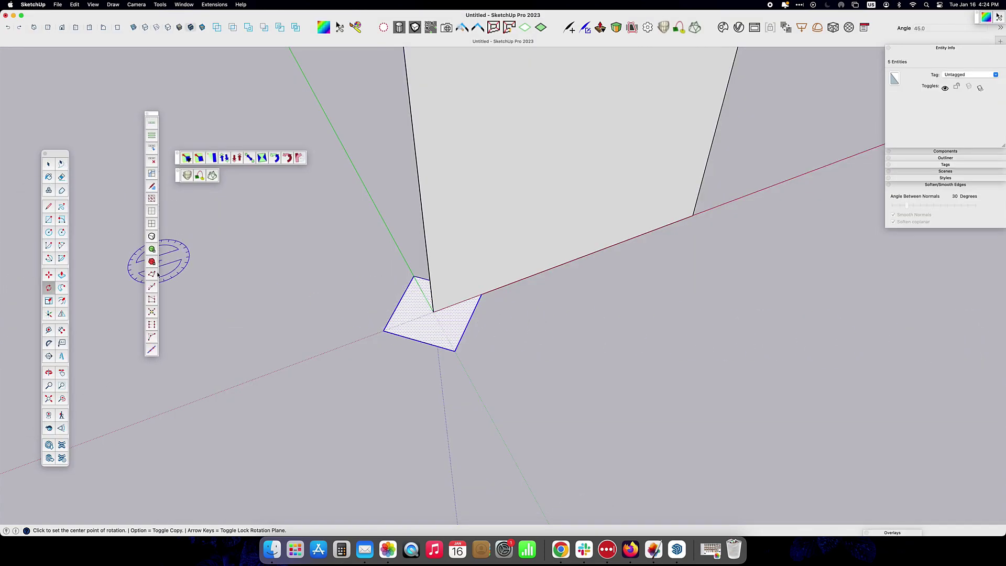
{"action": "left_click", "coordinate": [151, 274]}
{"action": "left_click_drag", "start_coordinate": [443, 309], "coordinate": [454, 304]}
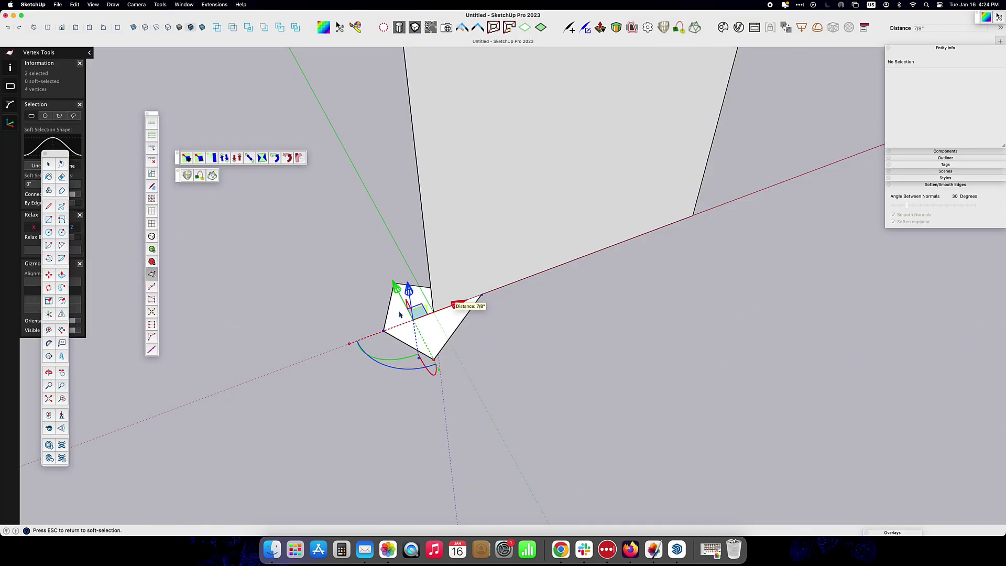
{"action": "left_click_drag", "start_coordinate": [355, 274], "coordinate": [482, 395]}
{"action": "mouse_move", "coordinate": [490, 292]}
{"action": "left_mouse_down"}
{"action": "mouse_move", "coordinate": [416, 279]}
{"action": "mouse_move", "coordinate": [463, 360]}
{"action": "left_mouse_up"}
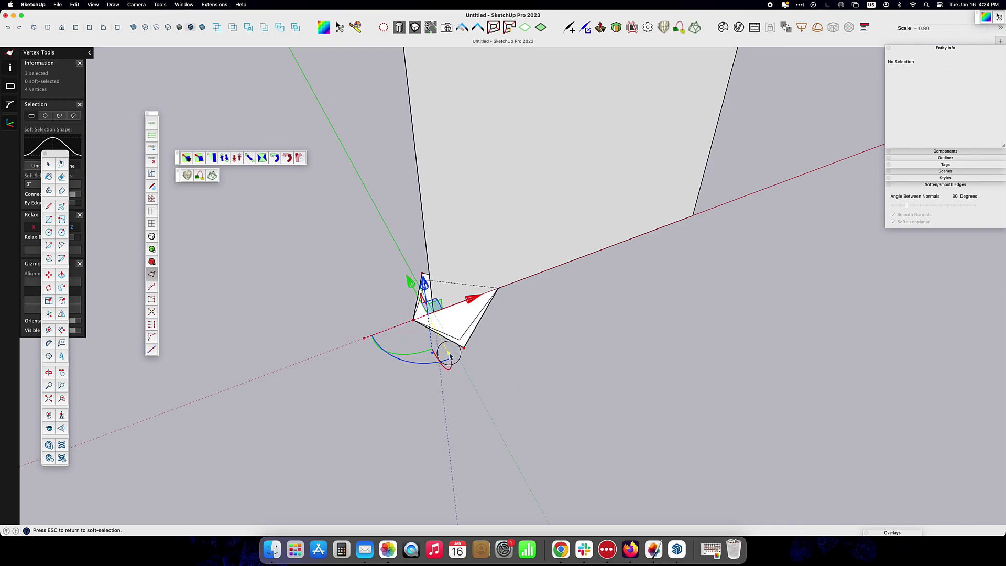
{"action": "middle_click_drag", "start_coordinate": [454, 368], "coordinate": [470, 224]}
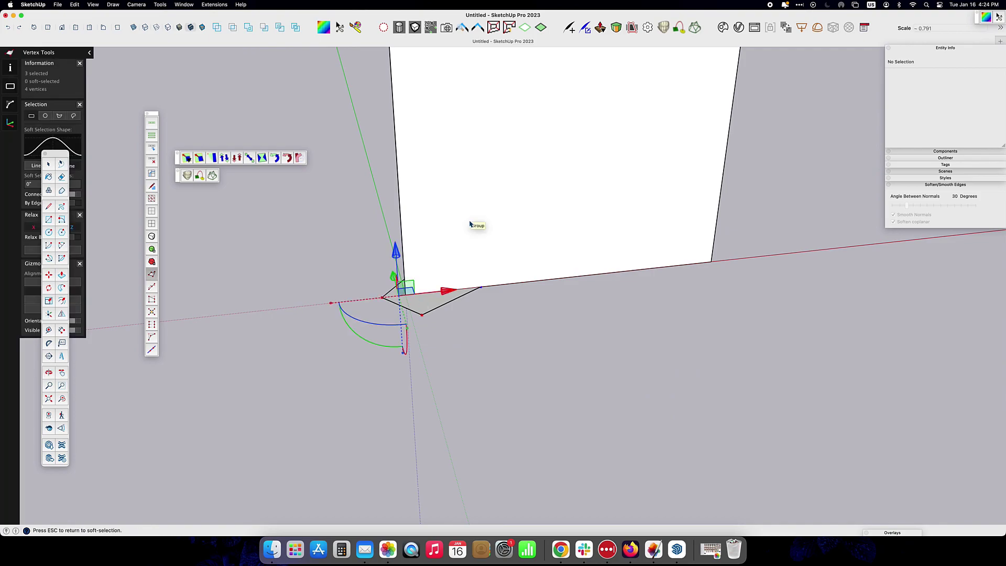
{"action": "left_click", "coordinate": [560, 549]}
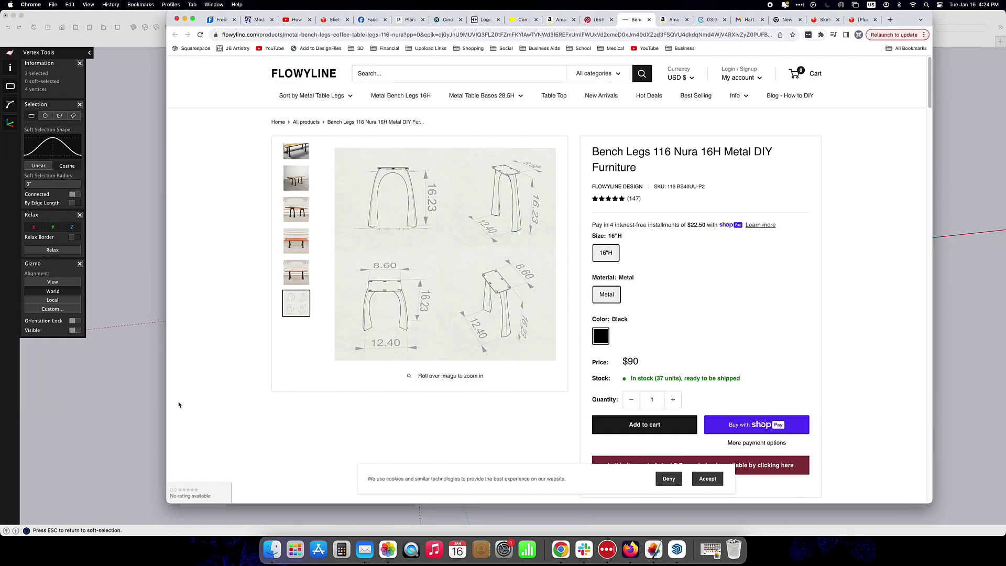
{"action": "left_click", "coordinate": [138, 389]}
{"action": "key", "text": "space"}
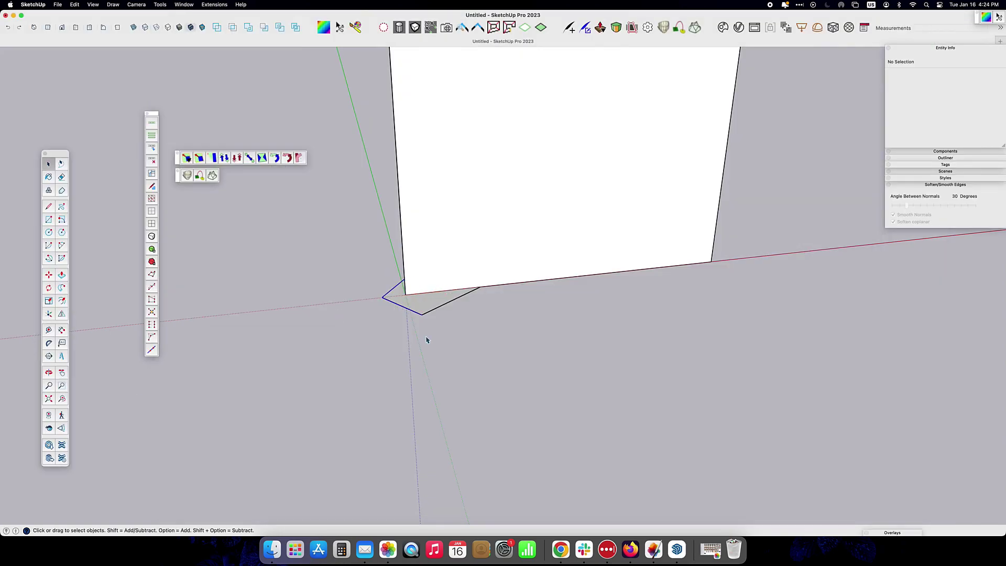
Mirror a copy of the foot outline to the panel's opposite bottom corner
{"action": "left_click", "coordinate": [62, 314]}
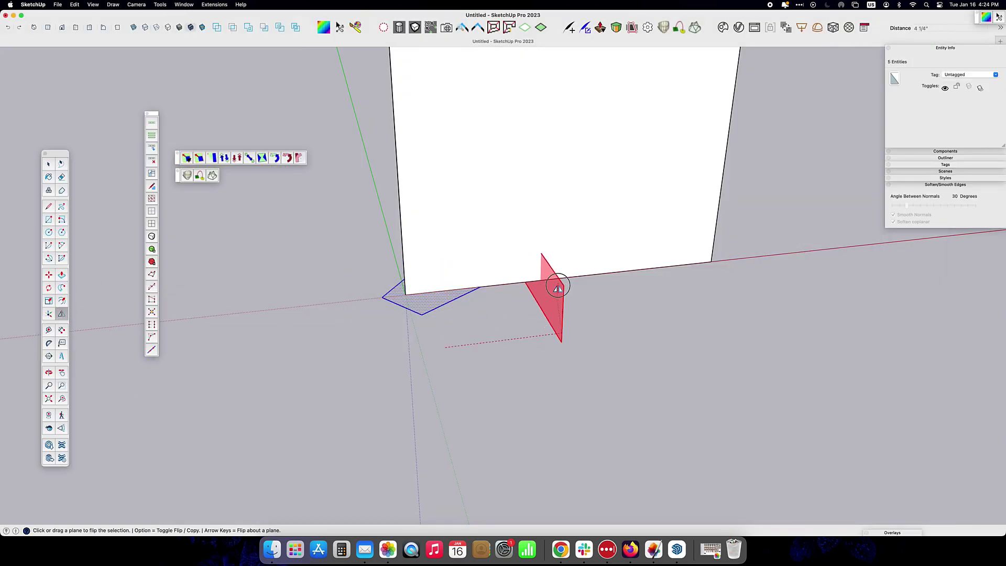
{"action": "scroll", "coordinate": [563, 273], "scroll_direction": "up", "scroll_amount": 3}
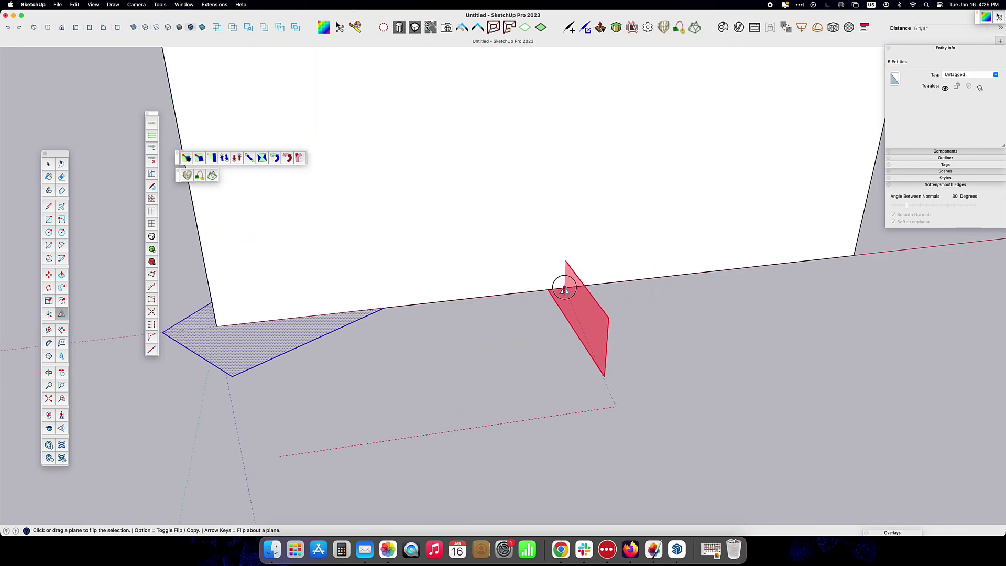
{"action": "key", "text": "alt"}
{"action": "left_click", "coordinate": [562, 289]}
{"action": "scroll", "coordinate": [568, 291], "scroll_direction": "down", "scroll_amount": 2}
{"action": "middle_click_drag", "start_coordinate": [568, 292], "coordinate": [524, 427]}
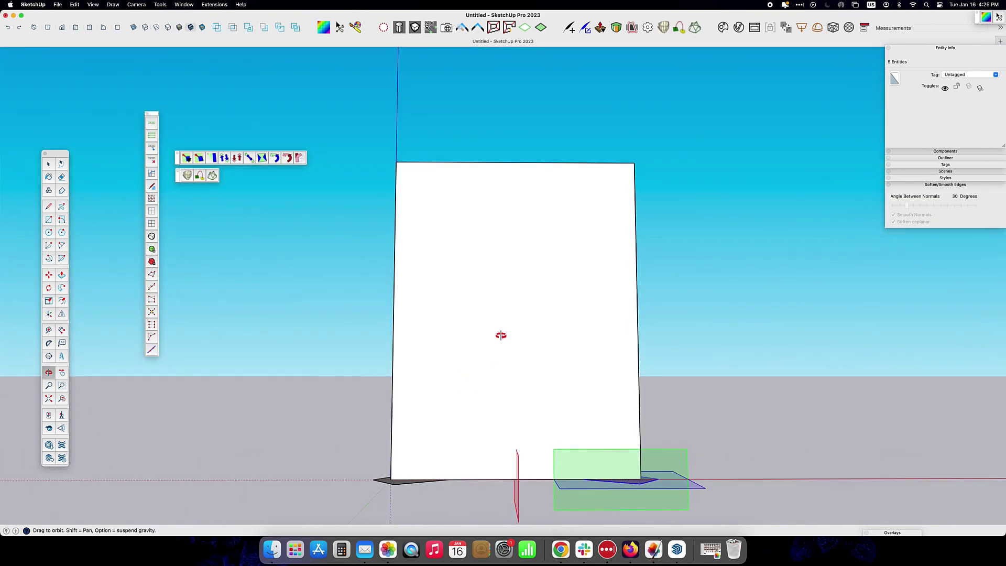
Copy the foot outline up to the panel's top and rotate it 90° upright
{"action": "key", "text": "space"}
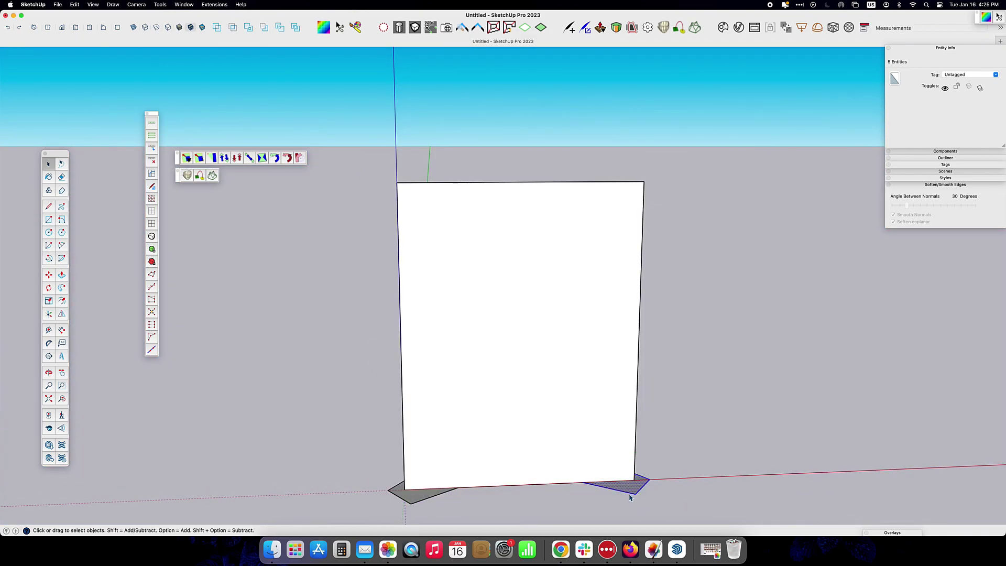
{"action": "key", "text": "m"}
{"action": "left_click", "coordinate": [578, 481]}
{"action": "key", "text": "alt"}
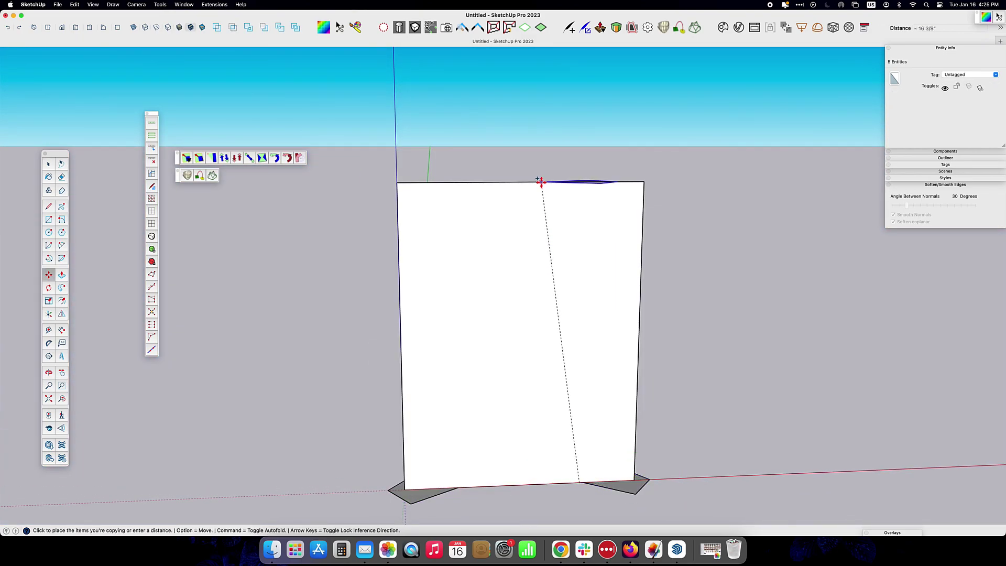
{"action": "left_click", "coordinate": [513, 182]}
{"action": "key", "text": "q"}
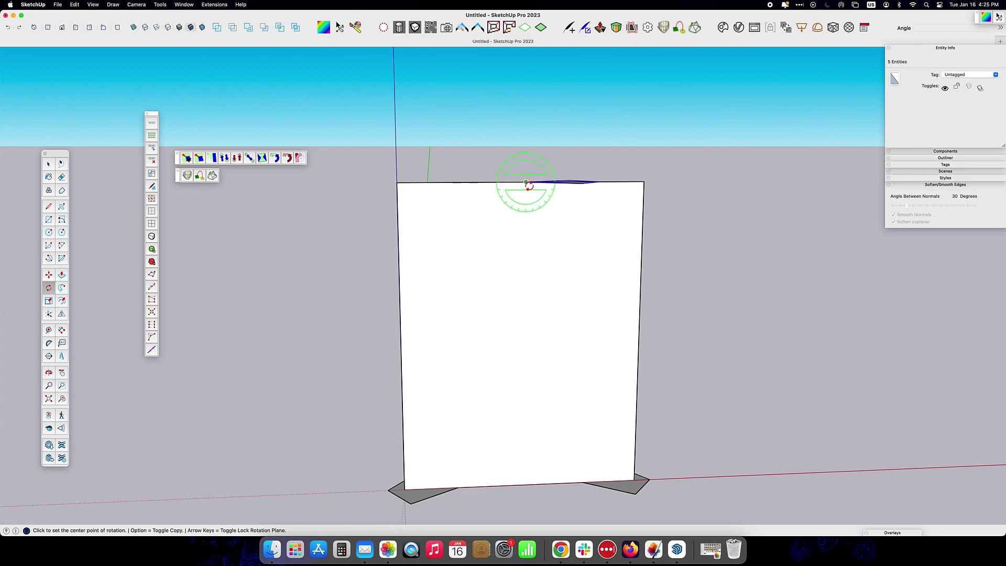
{"action": "middle_click_drag", "start_coordinate": [527, 184], "coordinate": [530, 189]}
{"action": "left_click", "coordinate": [530, 190]}
{"action": "left_click", "coordinate": [597, 183]}
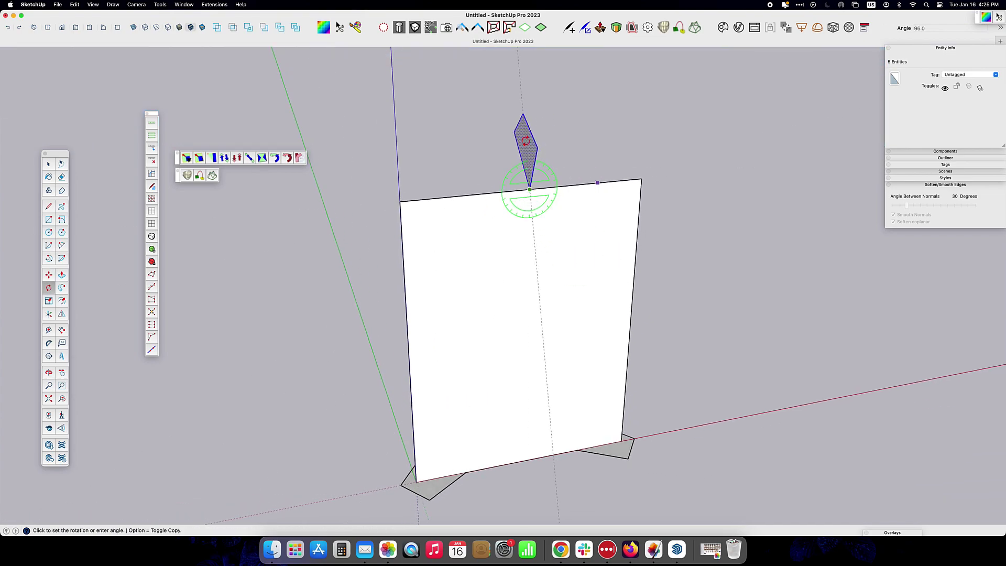
{"action": "left_click", "coordinate": [530, 114]}
{"action": "middle_click_drag", "start_coordinate": [550, 224], "coordinate": [483, 198]}
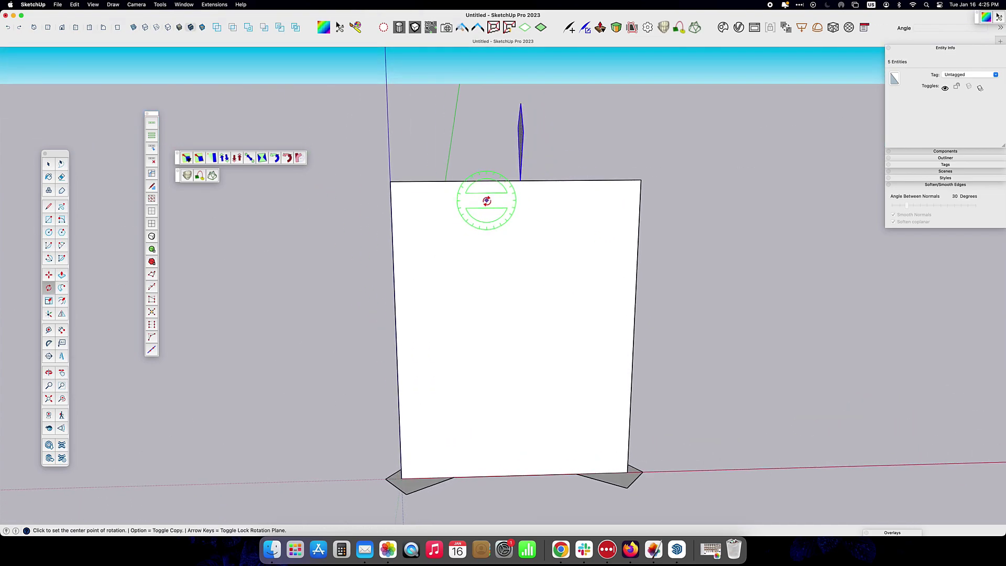
Lower the upright copy onto the panel's top edge
{"action": "key", "text": "space"}
{"action": "double_click", "coordinate": [522, 132]}
{"action": "key", "text": "m"}
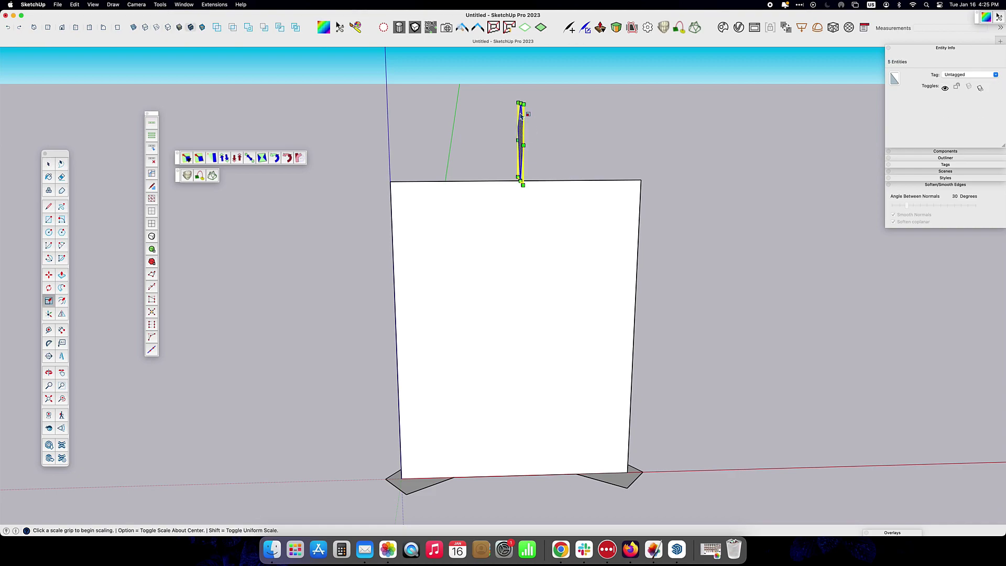
{"action": "left_click", "coordinate": [521, 111]}
{"action": "left_click", "coordinate": [522, 165]}
{"action": "middle_click_drag", "start_coordinate": [543, 228], "coordinate": [797, 266]}
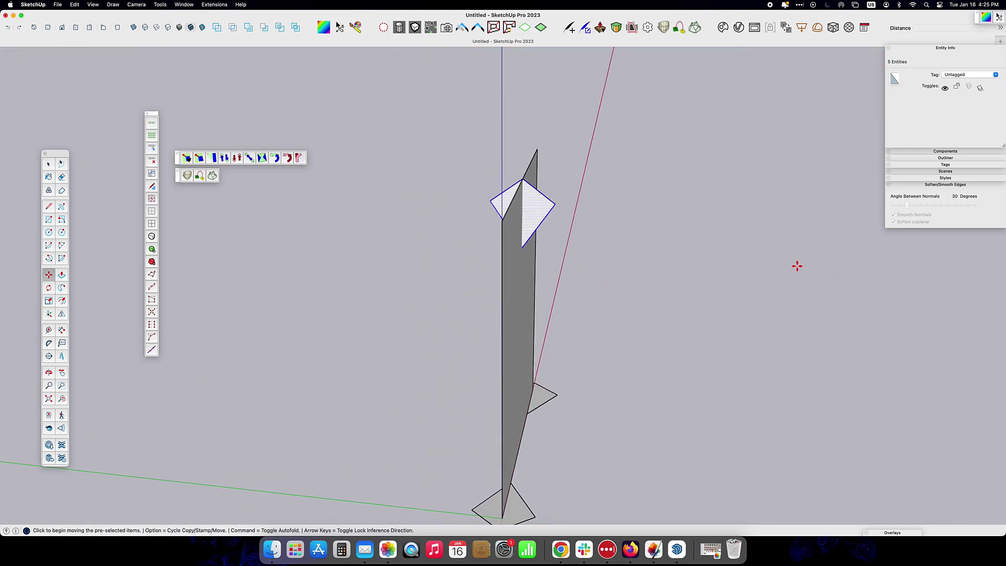
Scale the copy to 0.70 of its width along green
{"action": "key", "text": "s"}
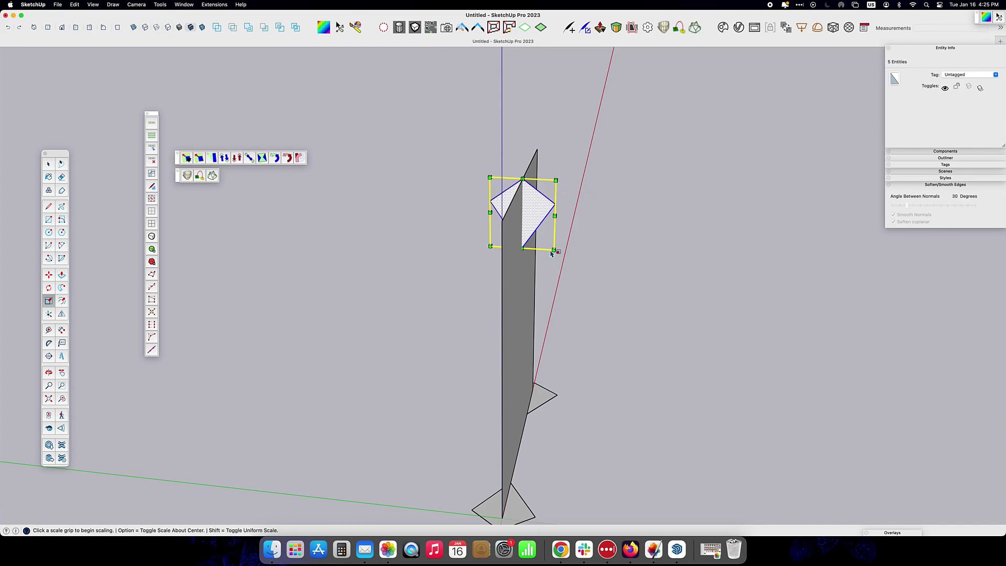
{"action": "left_click", "coordinate": [555, 247]}
{"action": "key", "text": "alt"}
{"action": "key", "text": "Escape"}
{"action": "left_click", "coordinate": [549, 213]}
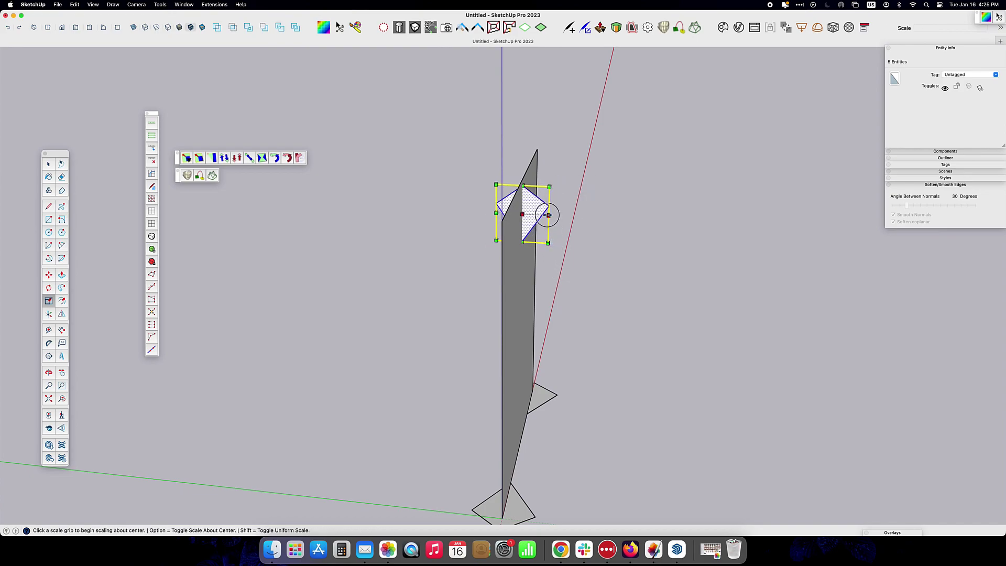
{"action": "left_click", "coordinate": [535, 221]}
Move the narrowed copy to the centre of the panel's top edge
{"action": "key", "text": "m"}
{"action": "middle_click_drag", "start_coordinate": [536, 221], "coordinate": [256, 186]}
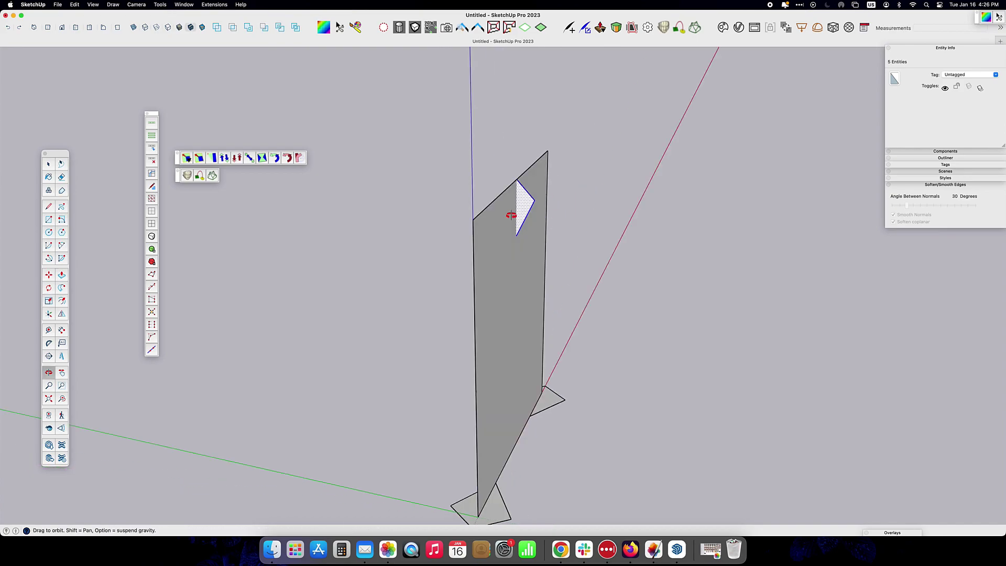
{"action": "left_click", "coordinate": [480, 170]}
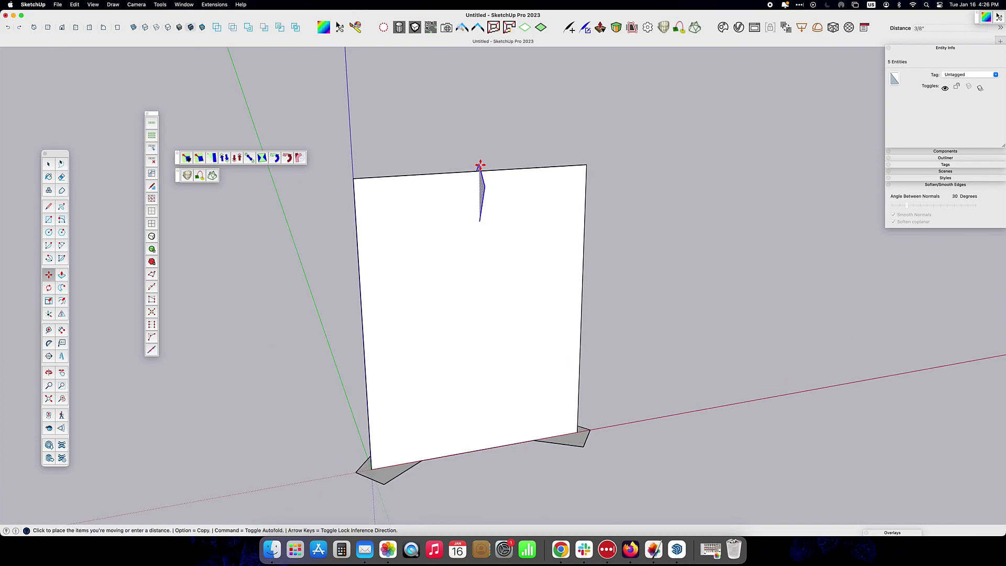
{"action": "left_click", "coordinate": [479, 167]}
{"action": "key", "text": "space"}
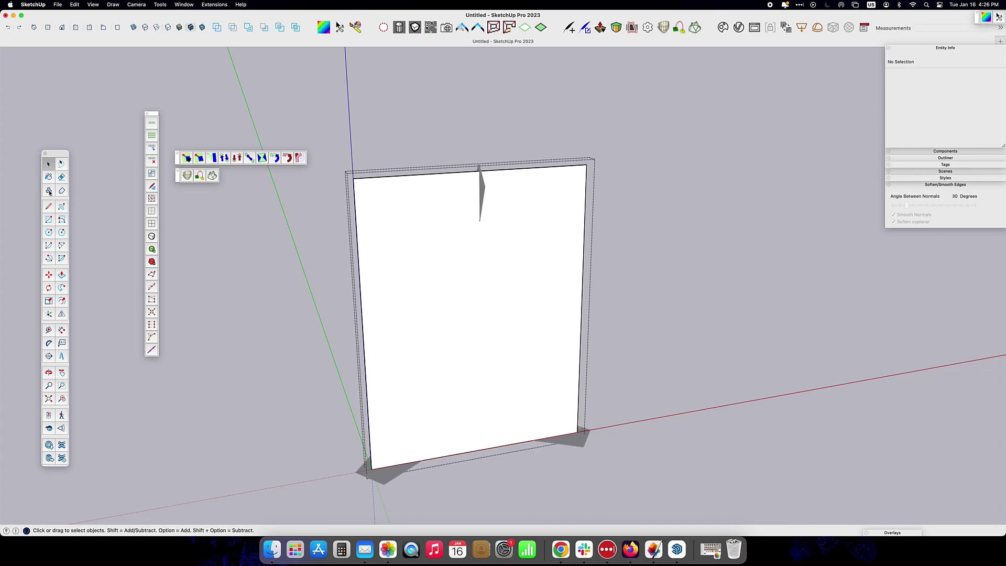
Draw a tall rectangle up from the panel's bottom edge and begin a two-point arc across it
{"action": "left_click", "coordinate": [49, 219]}
{"action": "left_click", "coordinate": [422, 460]}
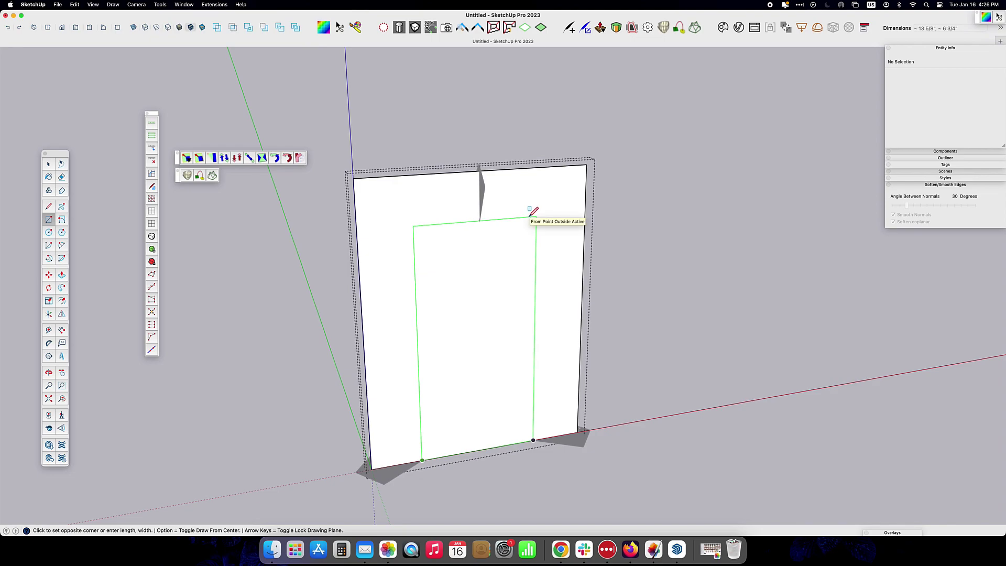
{"action": "key", "text": "Escape"}
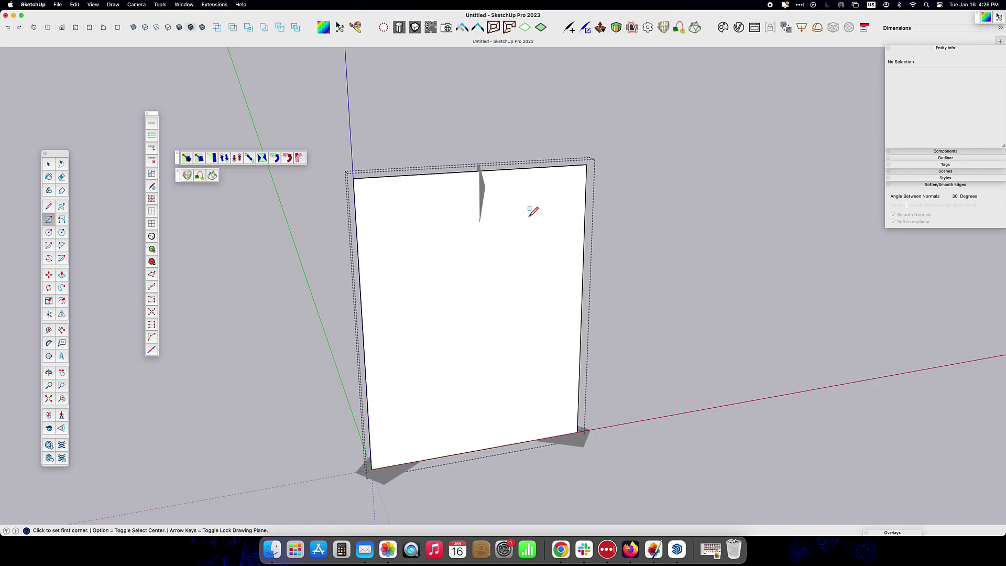
{"action": "left_click", "coordinate": [421, 460]}
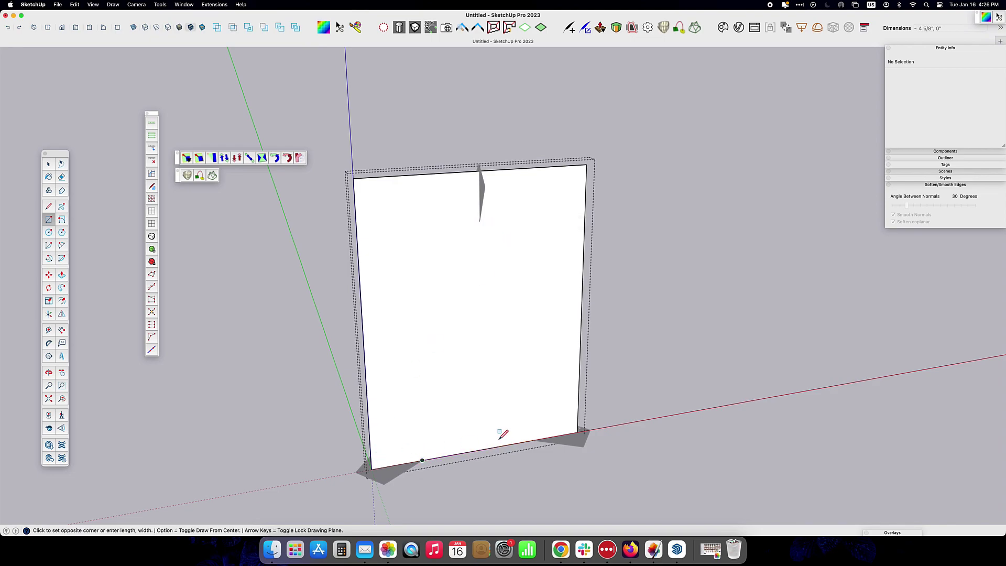
{"action": "left_click", "coordinate": [528, 216]}
{"action": "left_click", "coordinate": [61, 246]}
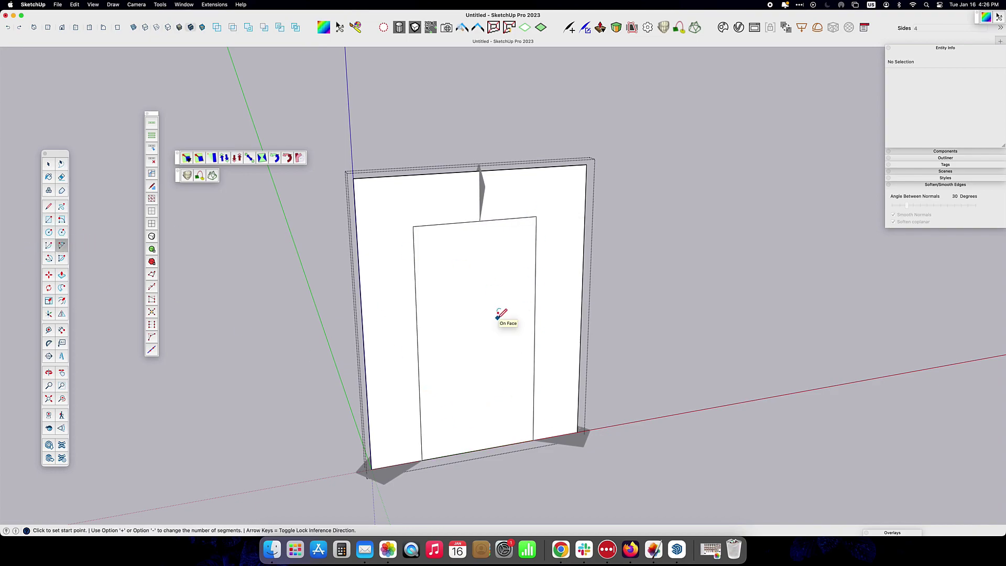
{"action": "type", "text": "30"}
{"action": "left_click", "coordinate": [417, 349]}
{"action": "left_click", "coordinate": [534, 329]}
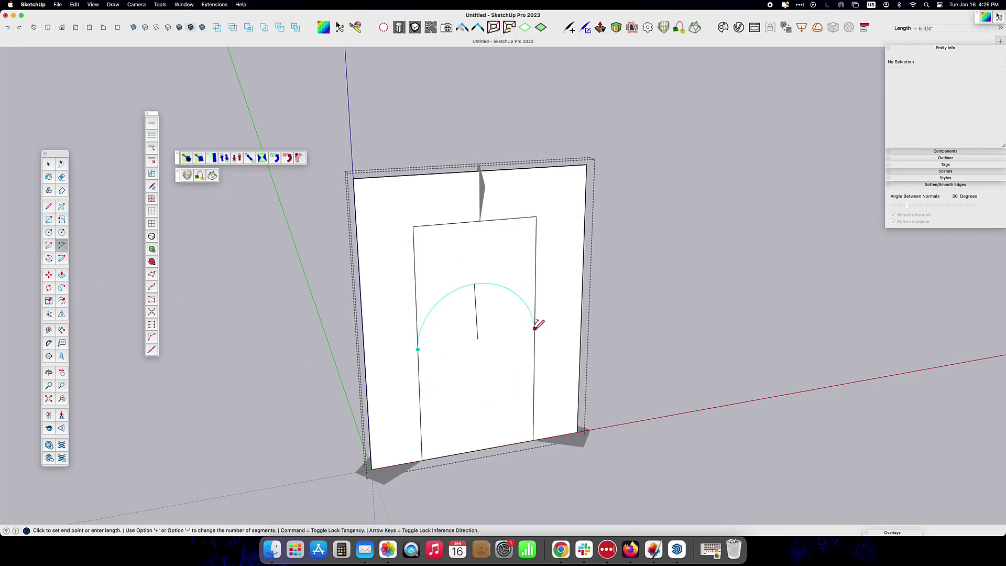
Redraw the arc as a half circle spanning the rectangle's two sides
{"action": "key", "text": "Escape"}
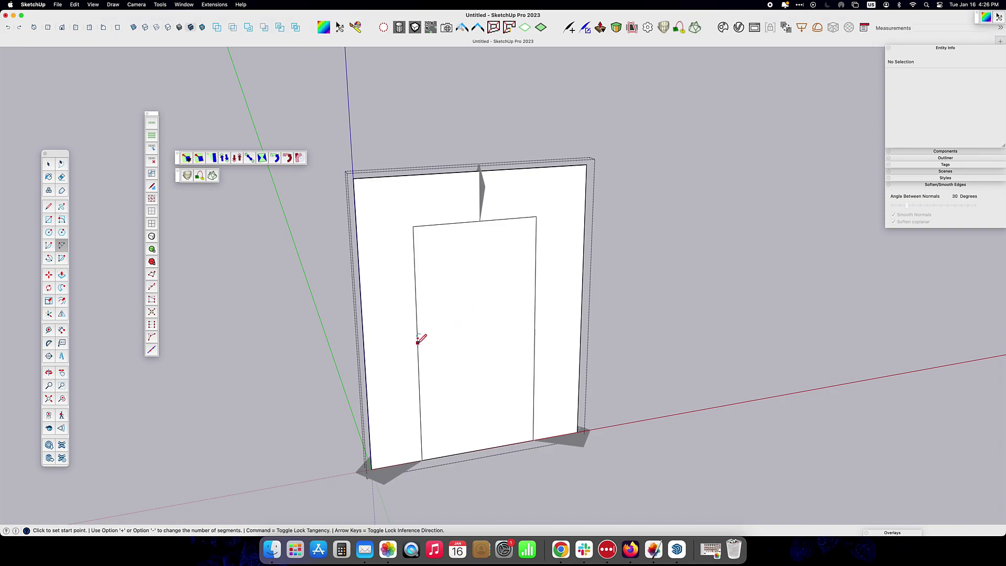
{"action": "left_click", "coordinate": [417, 342]}
{"action": "left_click", "coordinate": [535, 329]}
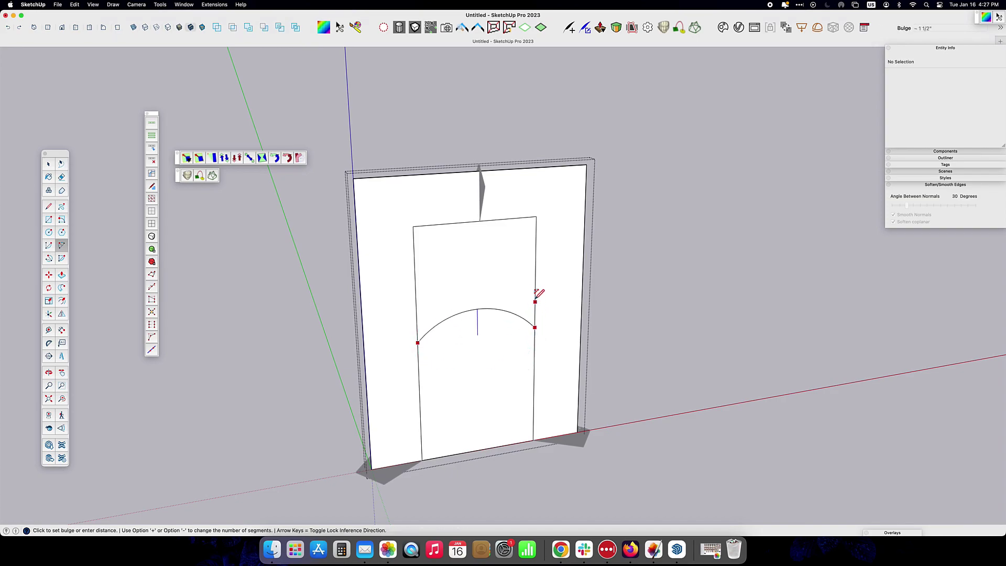
{"action": "left_click", "coordinate": [534, 266]}
Move the half-circle up to the rectangle's top midpoint and erase the leftover edges
{"action": "key", "text": "m"}
{"action": "left_click", "coordinate": [478, 276]}
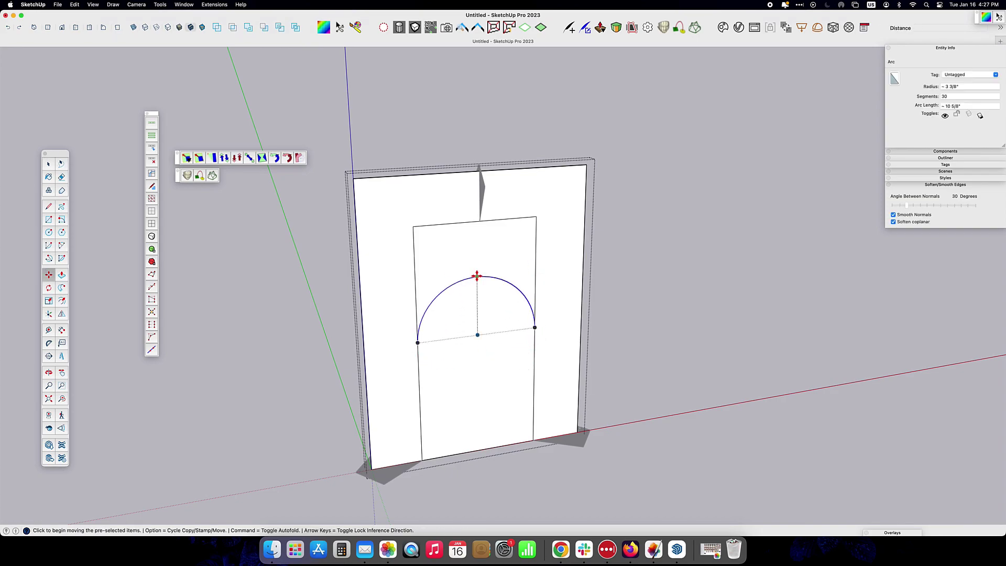
{"action": "left_click", "coordinate": [477, 224]}
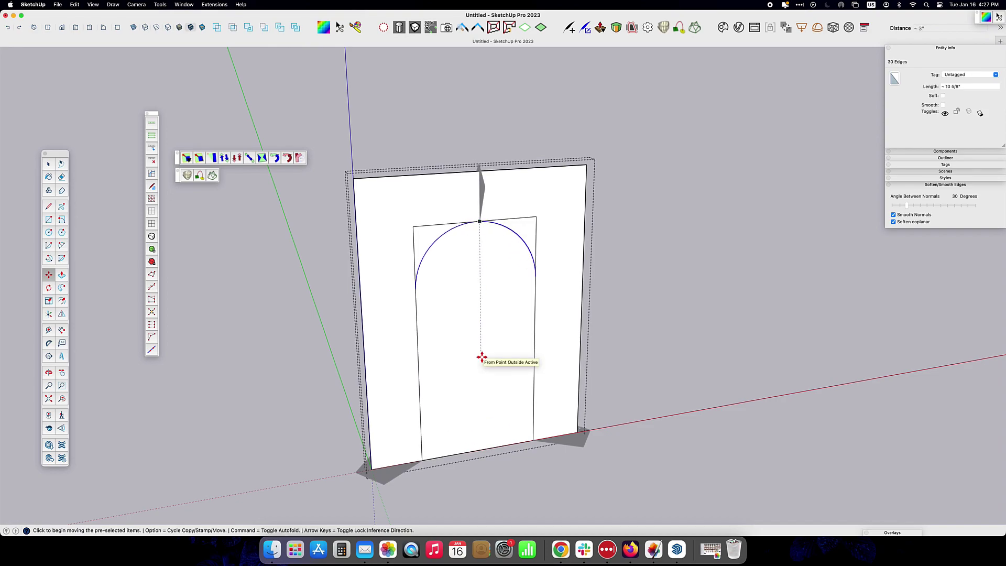
{"action": "key", "text": "e"}
{"action": "left_click_drag", "start_coordinate": [528, 214], "coordinate": [535, 246]}
{"action": "key", "text": "space"}
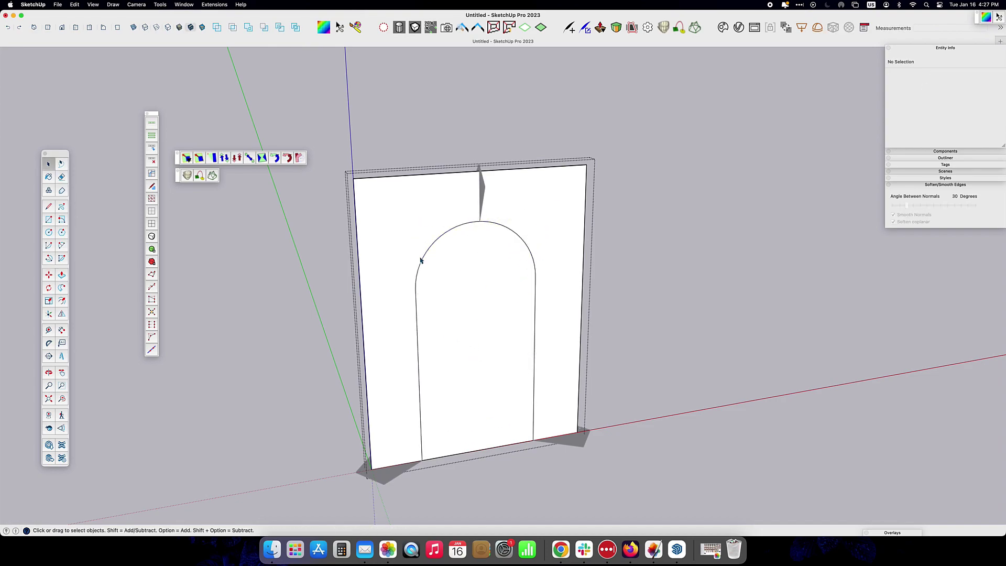
Group the arch outline and taper its top inward with Box Tapering
{"action": "left_click", "coordinate": [417, 299]}
{"action": "left_click", "coordinate": [534, 270], "text": "shift"}
{"action": "key", "text": "g"}
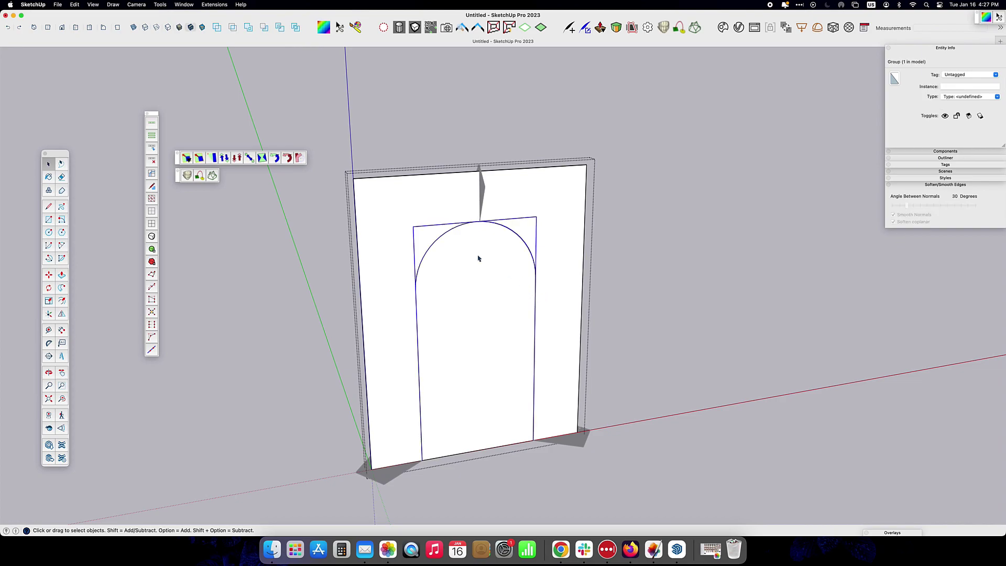
{"action": "left_click", "coordinate": [215, 158]}
{"action": "left_click", "coordinate": [414, 227]}
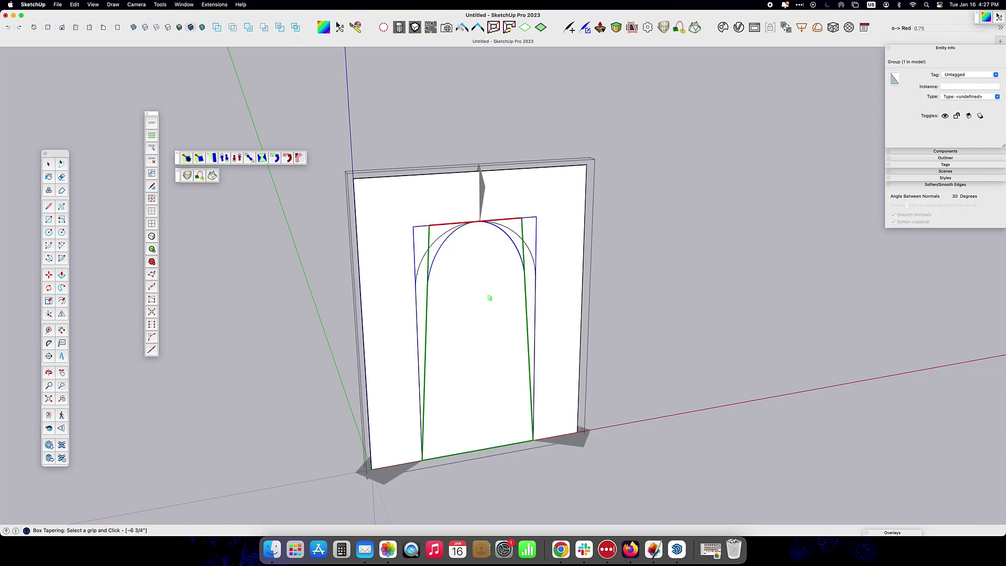
{"action": "left_click", "coordinate": [488, 297]}
{"action": "key", "text": "space"}
{"action": "scroll", "coordinate": [434, 465], "scroll_direction": "up", "scroll_amount": 3}
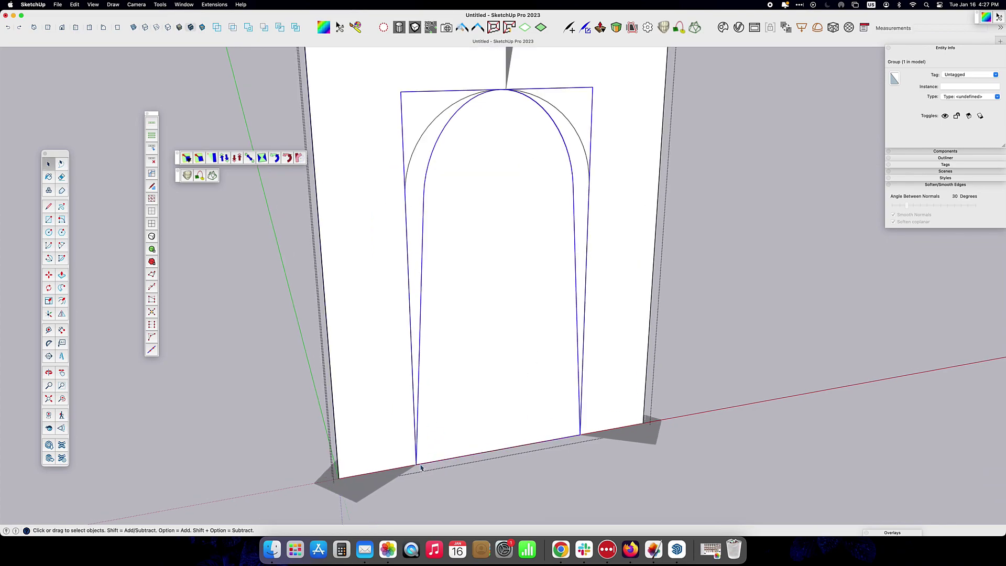
Flare the arch's base outward along red with a second taper
{"action": "left_click", "coordinate": [215, 164]}
{"action": "left_click", "coordinate": [414, 465]}
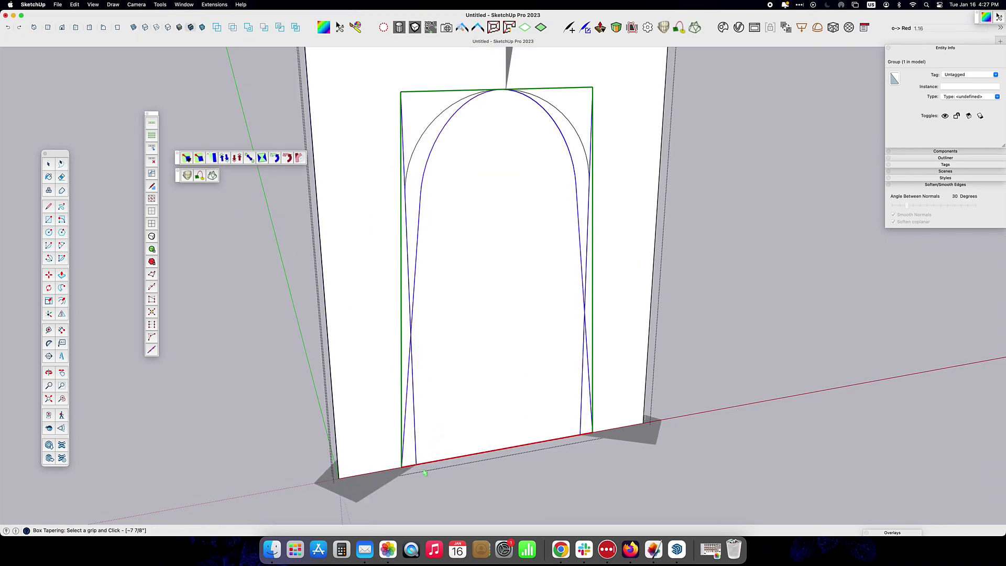
{"action": "left_click", "coordinate": [425, 472]}
{"action": "key", "text": "space"}
{"action": "left_click", "coordinate": [406, 176]}
Erase the panel face, its outer edges and the old outer arch curve
{"action": "scroll", "coordinate": [405, 182], "scroll_direction": "down", "scroll_amount": 3}
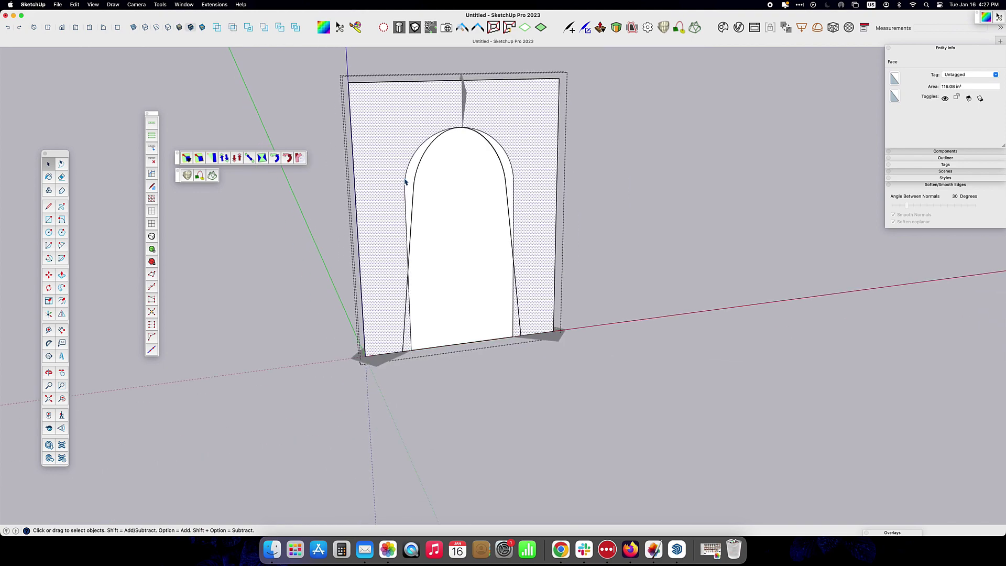
{"action": "key", "text": "e"}
{"action": "left_click", "coordinate": [406, 163]}
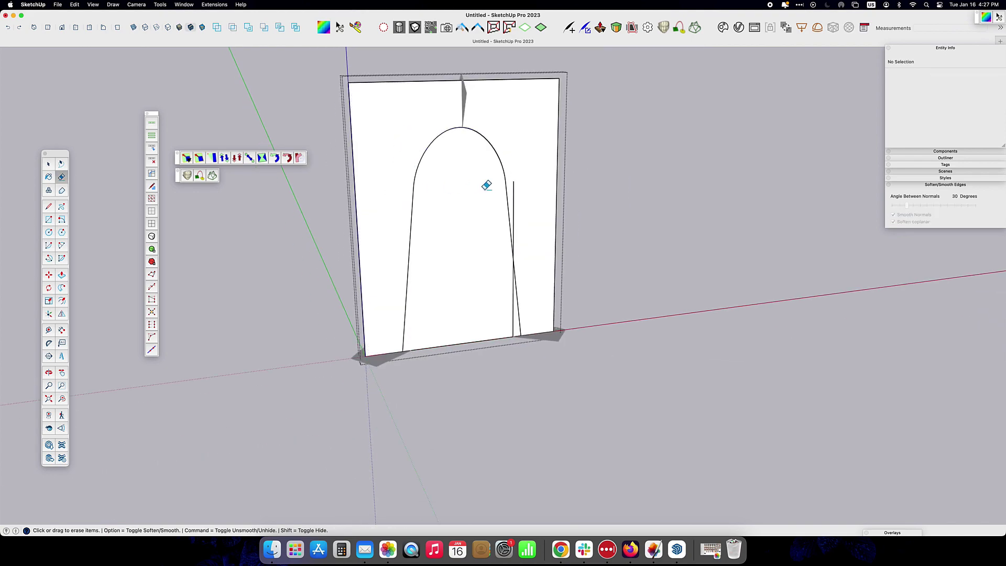
{"action": "left_click", "coordinate": [561, 89]}
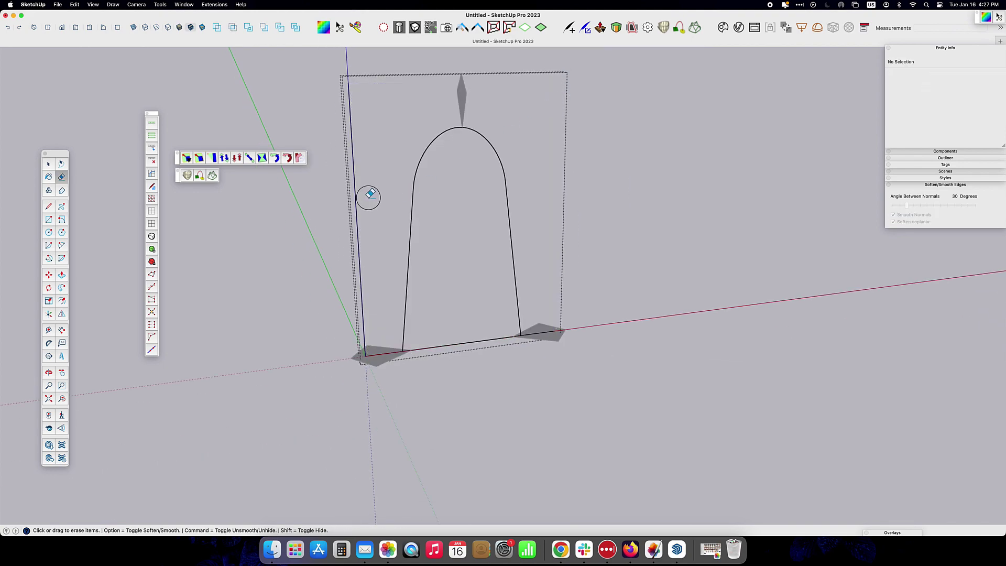
{"action": "left_click", "coordinate": [368, 196]}
{"action": "left_click", "coordinate": [460, 347]}
{"action": "key", "text": "space"}
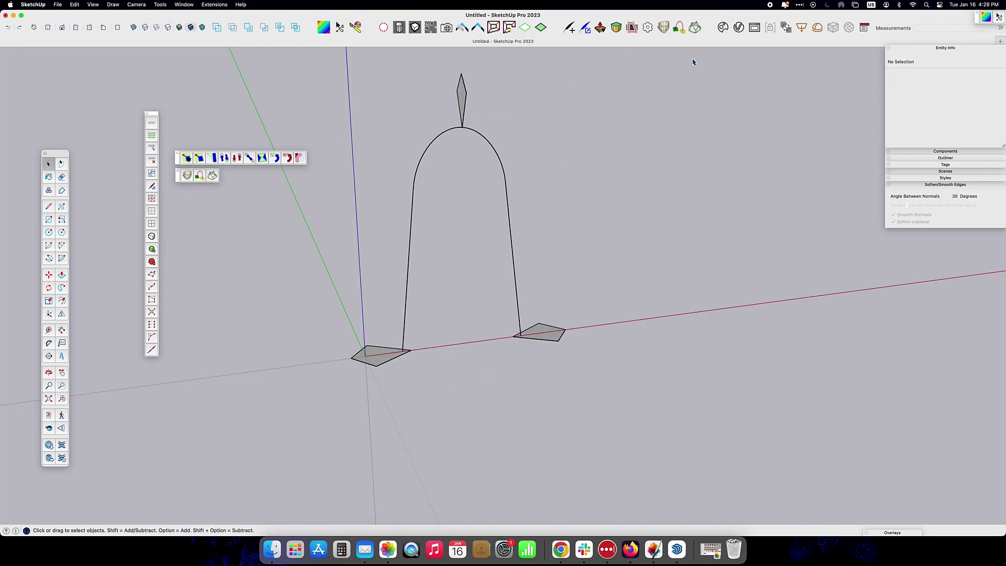
From front view, select the kite-shaped top profile, orbit to the base shapes, and start Loft along Path
{"action": "key", "text": "super+3"}
{"action": "scroll", "coordinate": [191, 143], "scroll_direction": "up", "scroll_amount": 2}
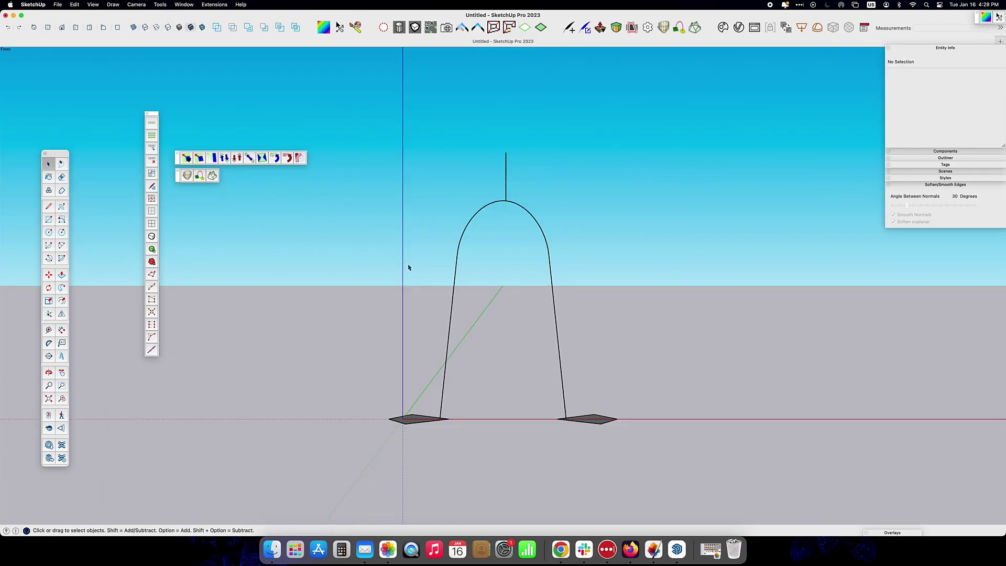
{"action": "scroll", "coordinate": [498, 209], "scroll_direction": "up", "scroll_amount": 2}
{"action": "scroll", "coordinate": [498, 210], "scroll_direction": "up", "scroll_amount": 2}
{"action": "left_click", "coordinate": [504, 112]}
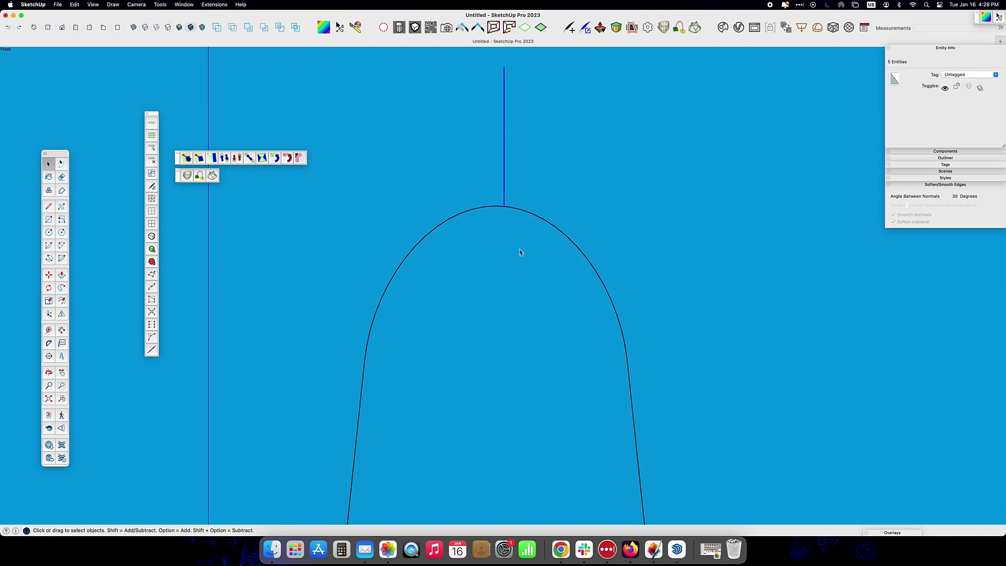
{"action": "middle_click_drag", "start_coordinate": [520, 253], "coordinate": [527, 236]}
{"action": "scroll", "coordinate": [661, 301], "scroll_direction": "down", "scroll_amount": 3}
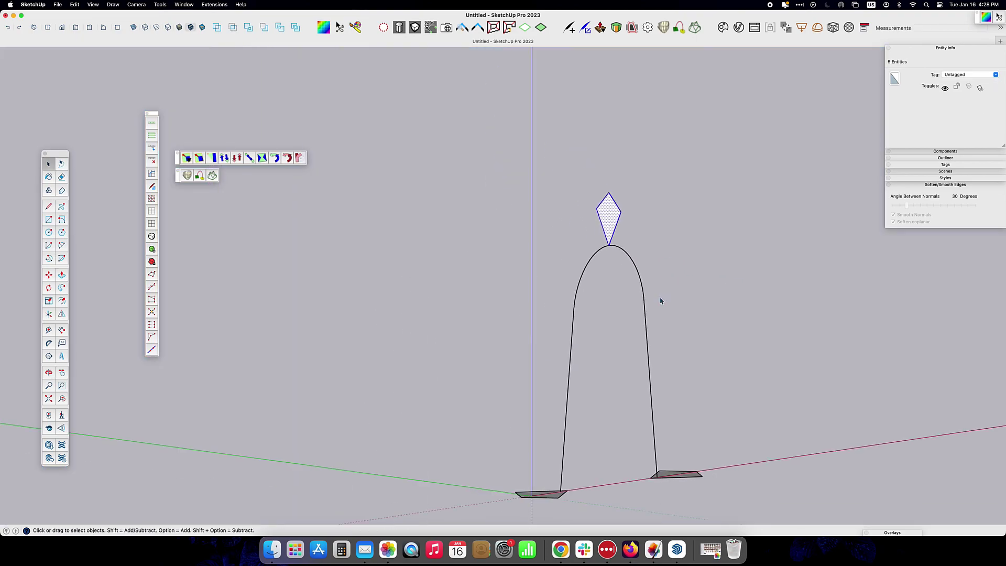
{"action": "middle_click_drag", "start_coordinate": [661, 301], "coordinate": [550, 375]}
{"action": "left_click", "coordinate": [832, 28]}
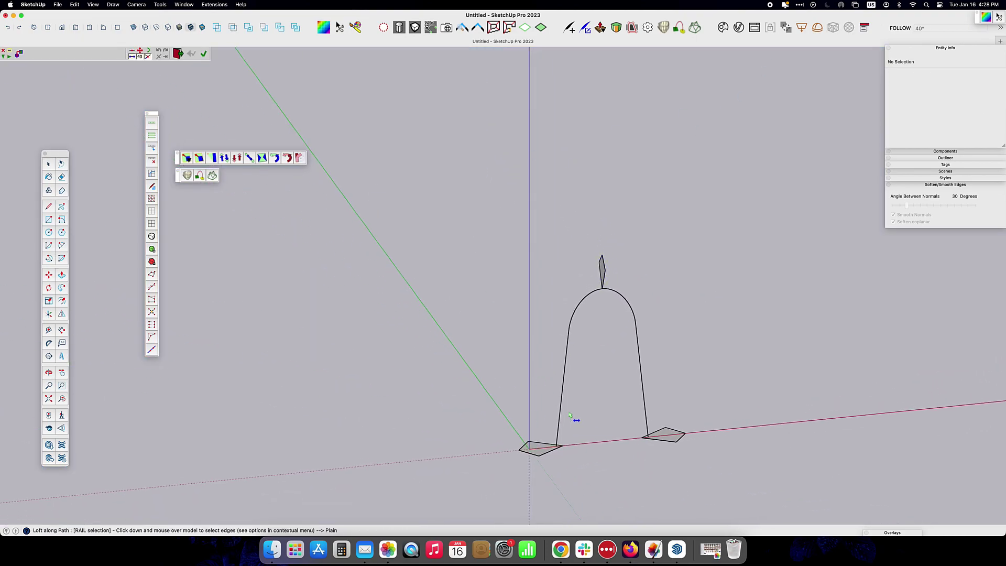
Loft along the arch rail through the base shapes and kite top profile, then confirm the leg
{"action": "left_click", "coordinate": [565, 388]}
{"action": "mouse_move", "coordinate": [577, 370]}
{"action": "middle_mouse_down"}
{"action": "mouse_move", "coordinate": [667, 316]}
{"action": "mouse_move", "coordinate": [612, 262]}
{"action": "middle_mouse_up"}
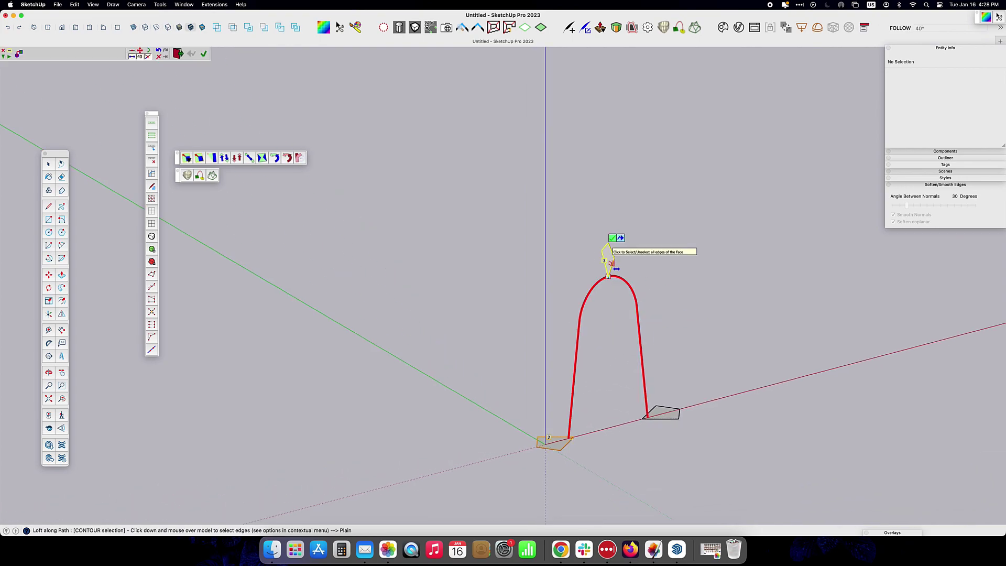
{"action": "left_click", "coordinate": [671, 414]}
{"action": "key", "text": "Return"}
{"action": "middle_click_drag", "start_coordinate": [687, 386], "coordinate": [573, 301]}
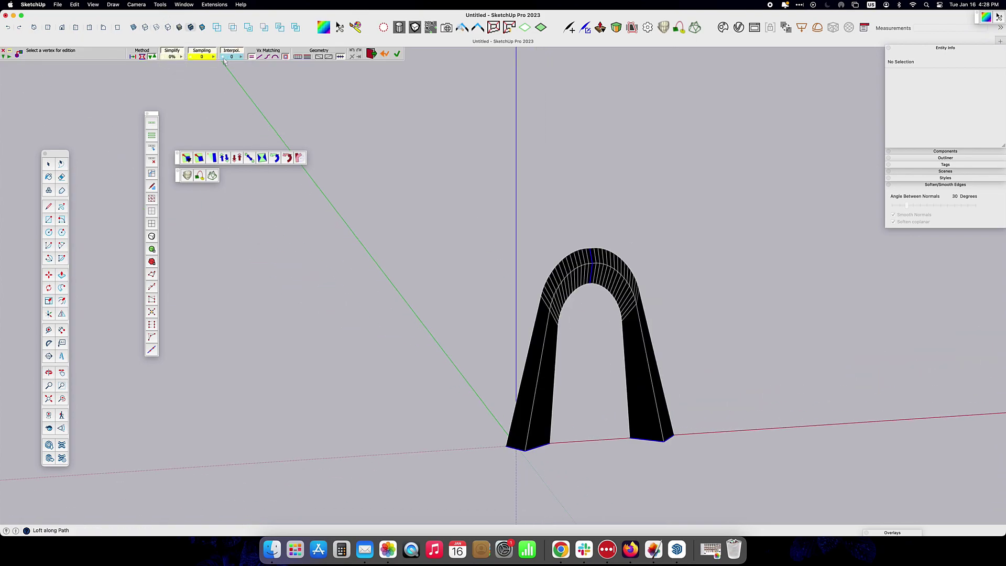
{"action": "left_click", "coordinate": [305, 121]}
Reverse the lofted arch's faces so they show white, then soften and smooth its edges
{"action": "left_click", "coordinate": [50, 164]}
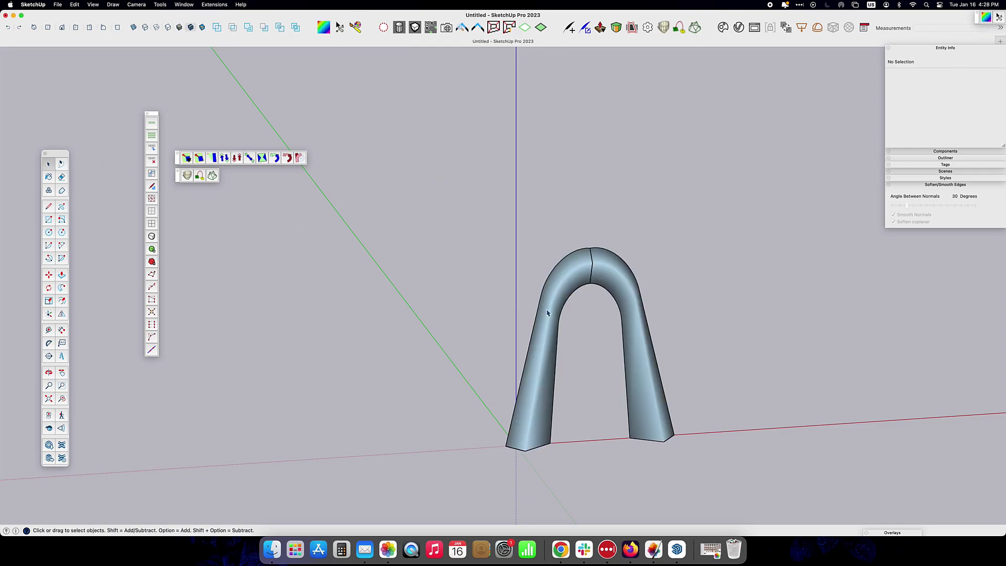
{"action": "left_click", "coordinate": [546, 310]}
{"action": "right_click", "coordinate": [558, 237]}
{"action": "left_click", "coordinate": [589, 333]}
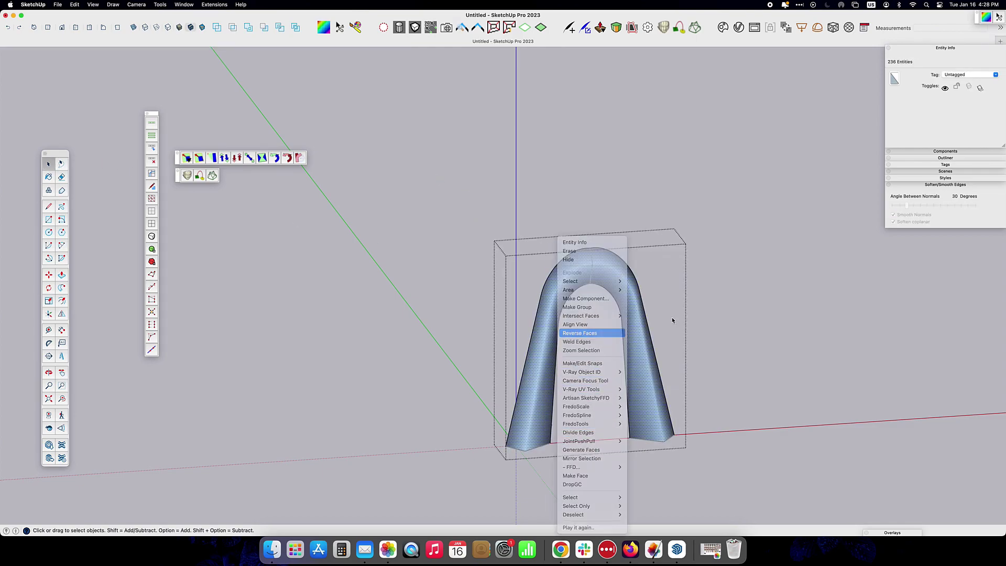
{"action": "key", "text": "Escape"}
{"action": "left_click", "coordinate": [894, 221]}
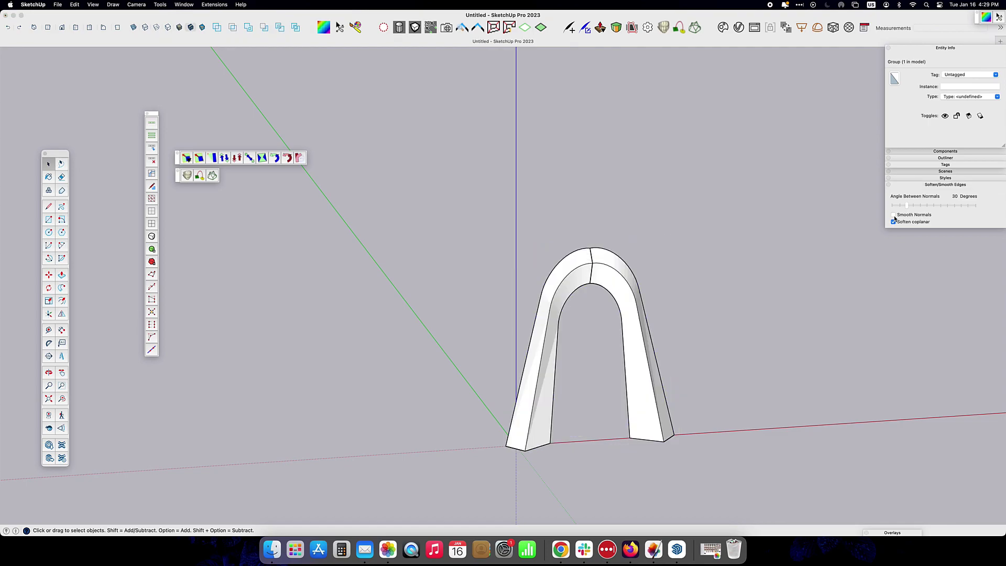
{"action": "middle_click_drag", "start_coordinate": [727, 265], "coordinate": [751, 360]}
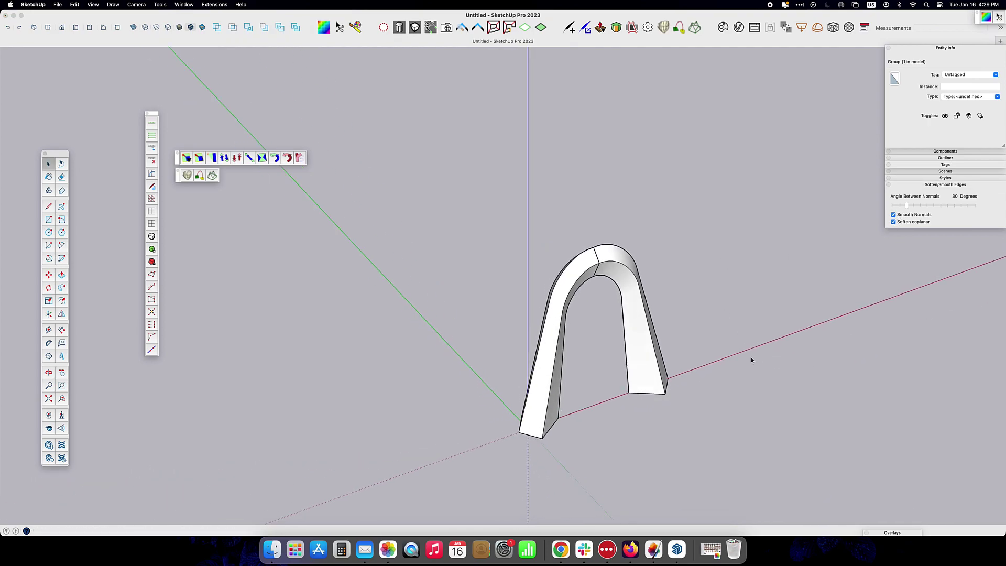
{"action": "left_click", "coordinate": [648, 371]}
Move the arch leg to the right, beside its original outline
{"action": "key", "text": "m"}
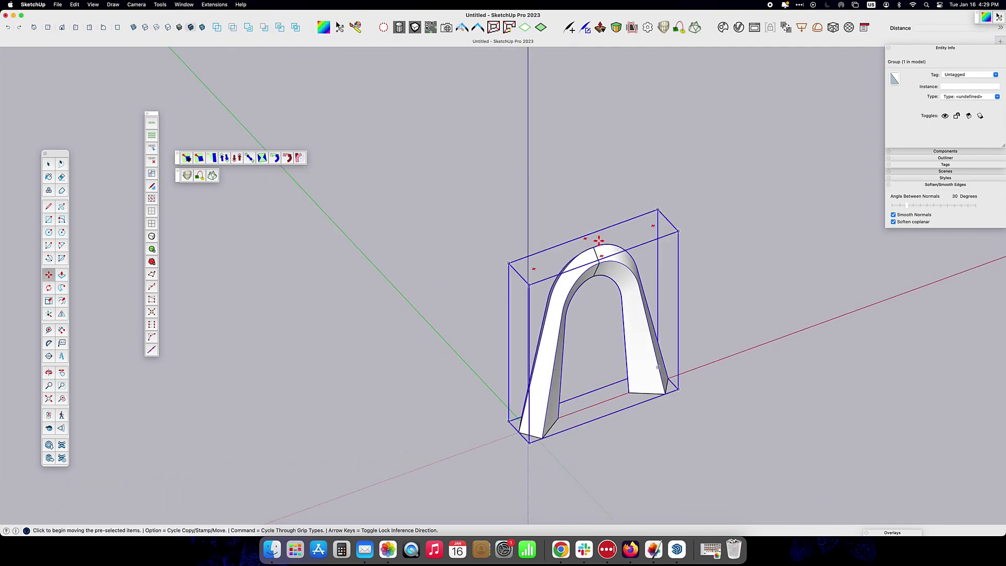
{"action": "left_click", "coordinate": [594, 247]}
{"action": "middle_click_drag", "start_coordinate": [775, 198], "coordinate": [482, 231], "text": "shift"}
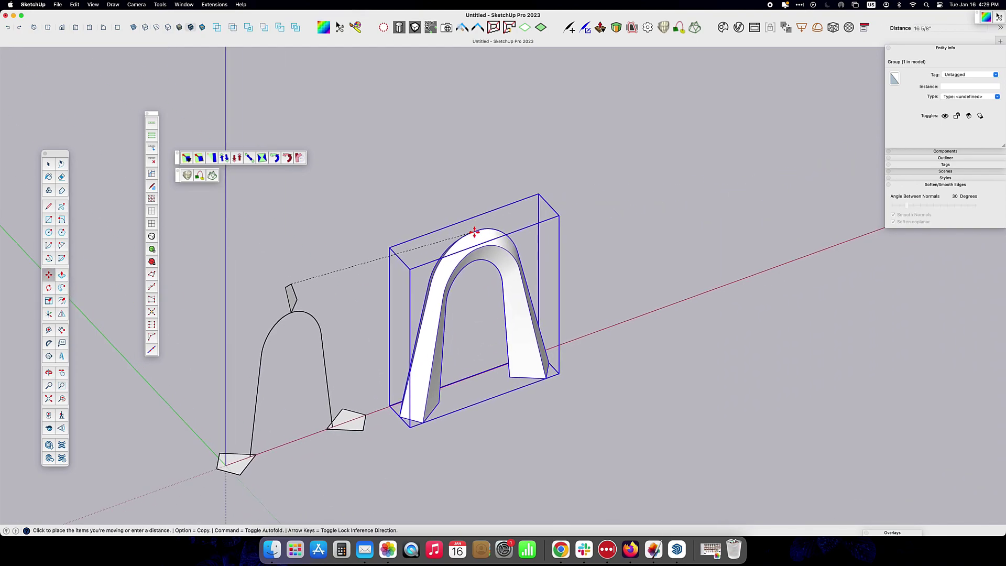
{"action": "left_click", "coordinate": [507, 225]}
{"action": "middle_click_drag", "start_coordinate": [553, 198], "coordinate": [499, 135]}
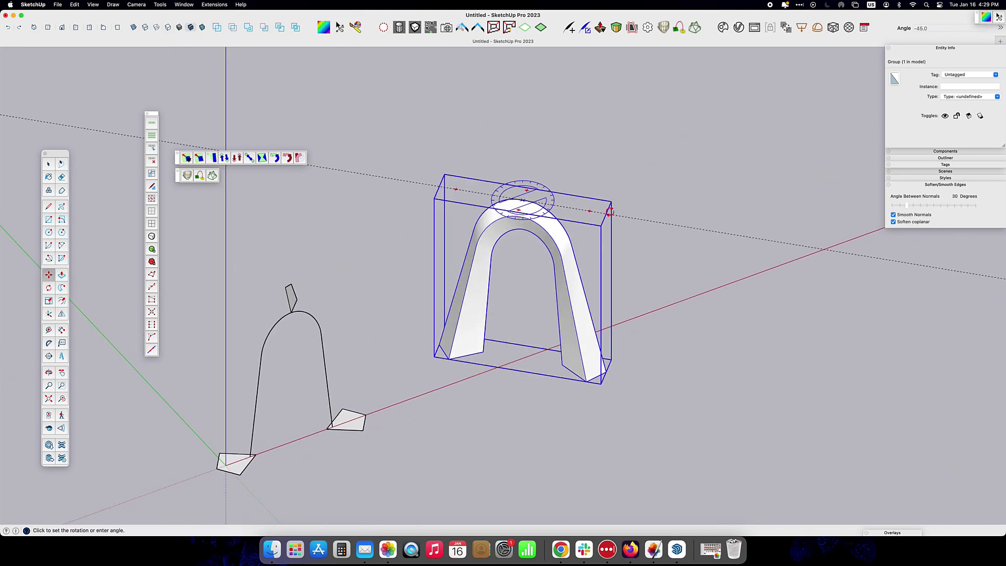
{"action": "key", "text": "space"}
{"action": "middle_click_drag", "start_coordinate": [20, 240], "coordinate": [40, 229]}
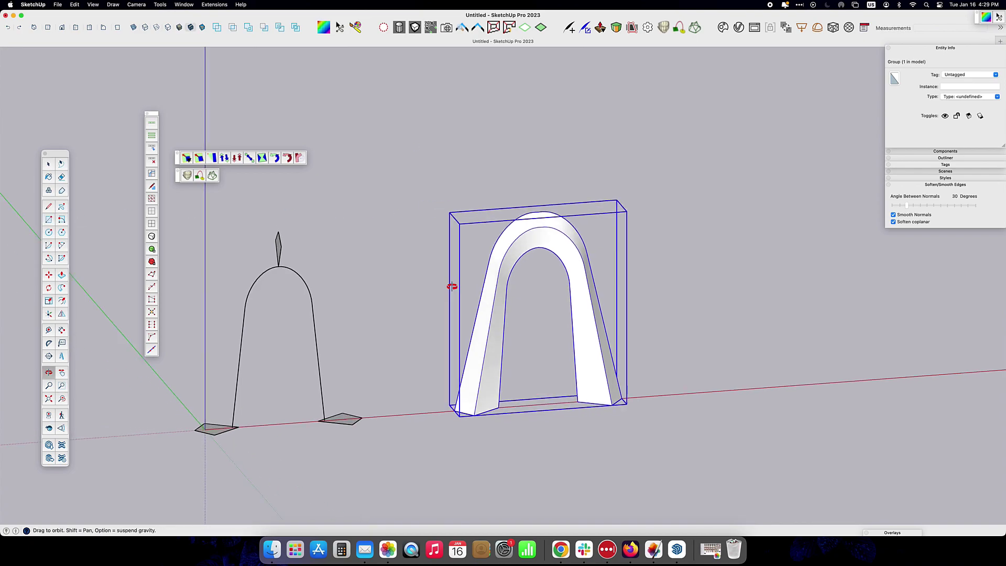
Draw a rectangle outward from its centre across the arch top
{"action": "key", "text": "r"}
{"action": "key", "text": "alt"}
{"action": "left_click", "coordinate": [530, 217]}
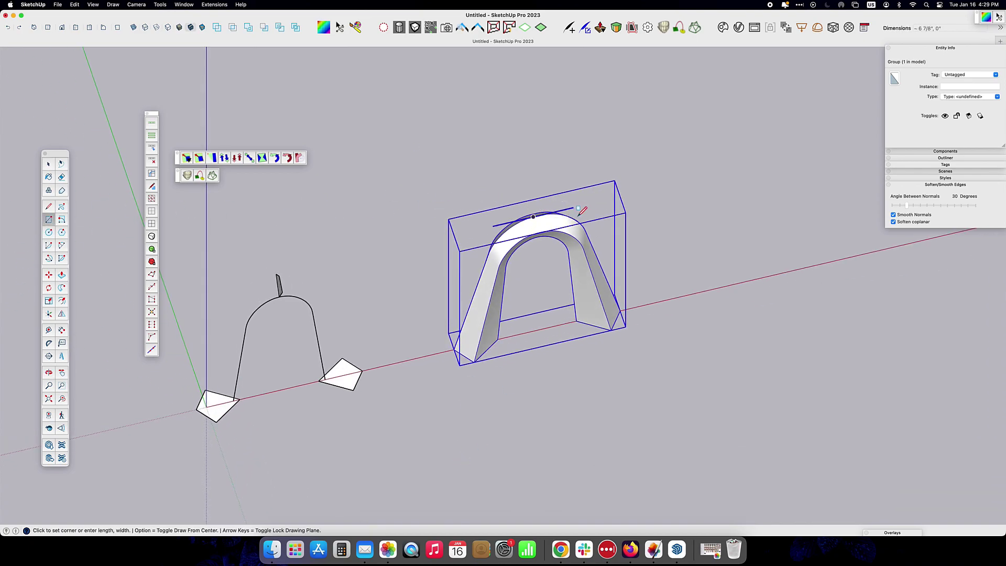
{"action": "left_click", "coordinate": [583, 268]}
{"action": "middle_click_drag", "start_coordinate": [583, 268], "coordinate": [644, 164]}
Move the rectangle down below the arch top and check the leg's reference dimensions in the browser
{"action": "key", "text": "space"}
{"action": "double_click", "coordinate": [602, 195]}
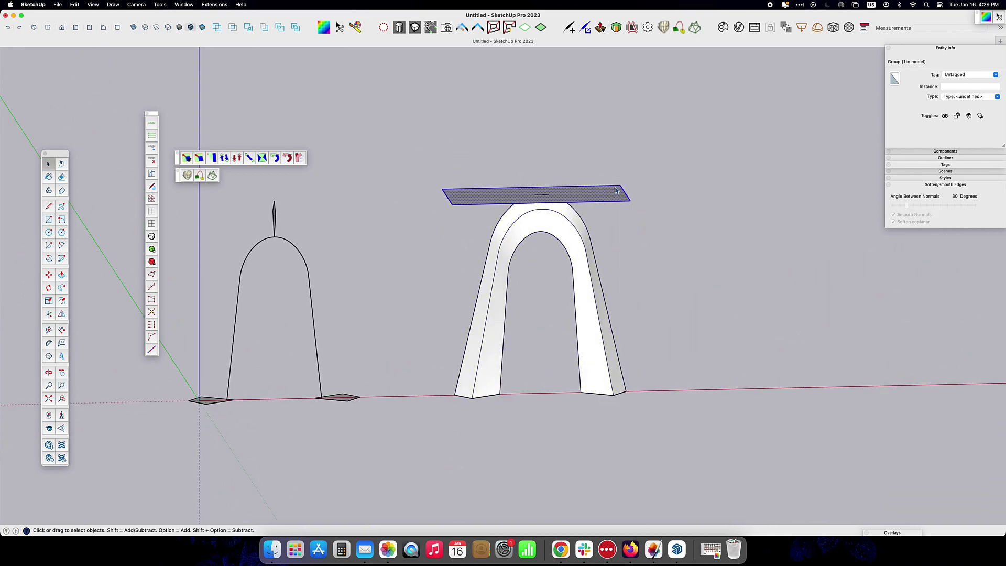
{"action": "key", "text": "m"}
{"action": "left_click", "coordinate": [629, 199]}
{"action": "key", "text": "Up"}
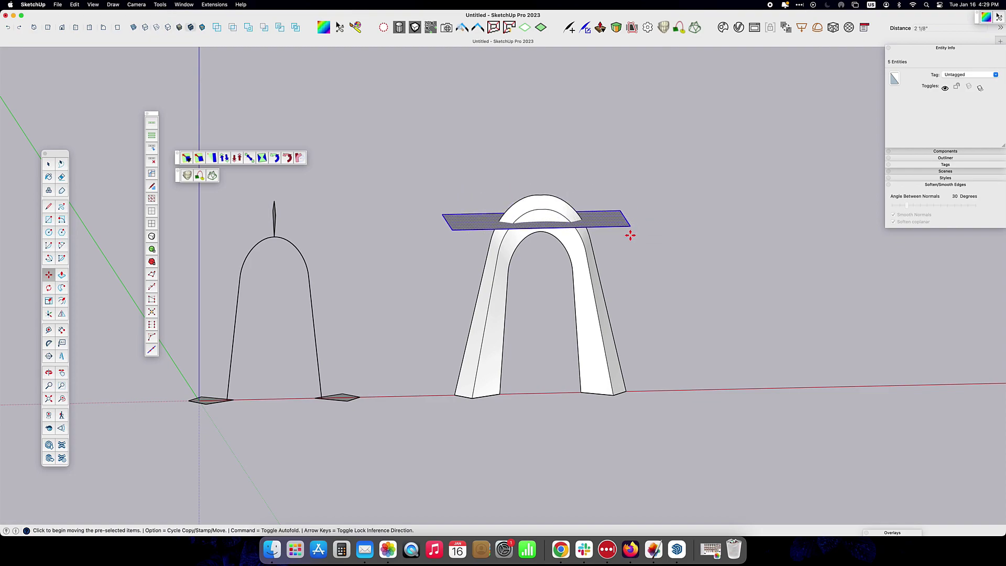
{"action": "left_click", "coordinate": [607, 205]}
{"action": "key", "text": "space"}
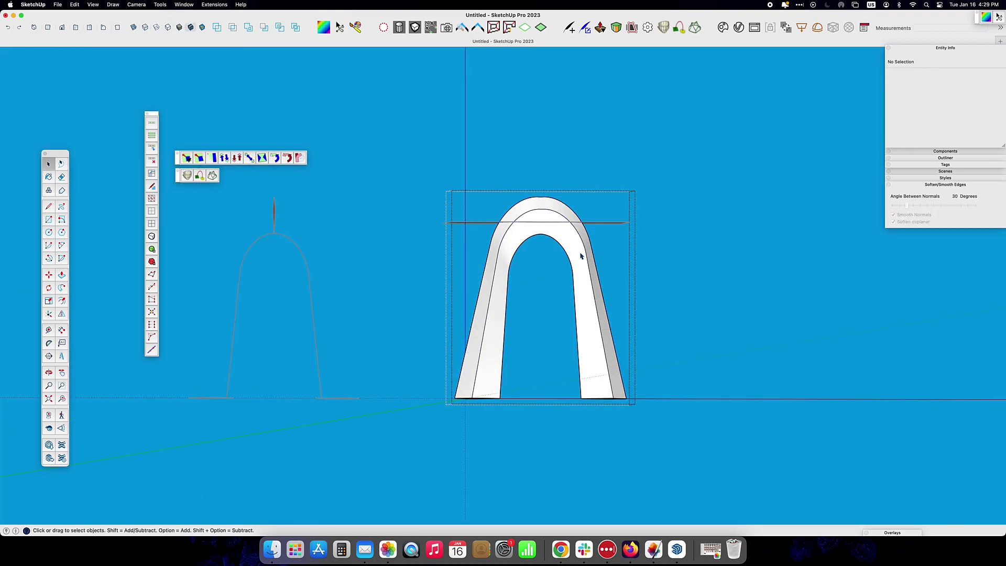
{"action": "left_click", "coordinate": [559, 549]}
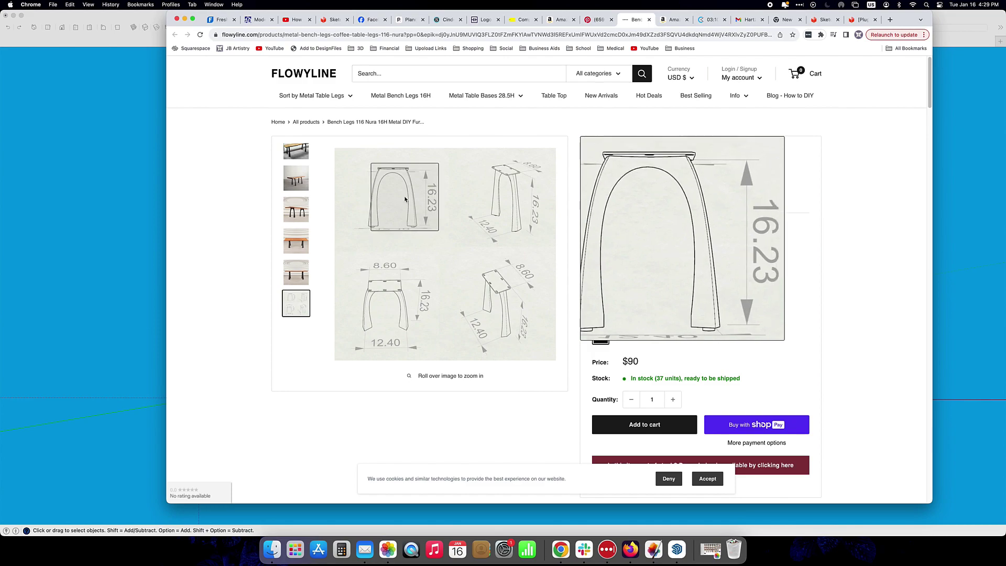
{"action": "key", "text": "cmd+Tab"}
Drop the rectangle to the ground, then raise it 16.25 along the blue axis
{"action": "key", "text": "m"}
{"action": "left_click", "coordinate": [633, 220]}
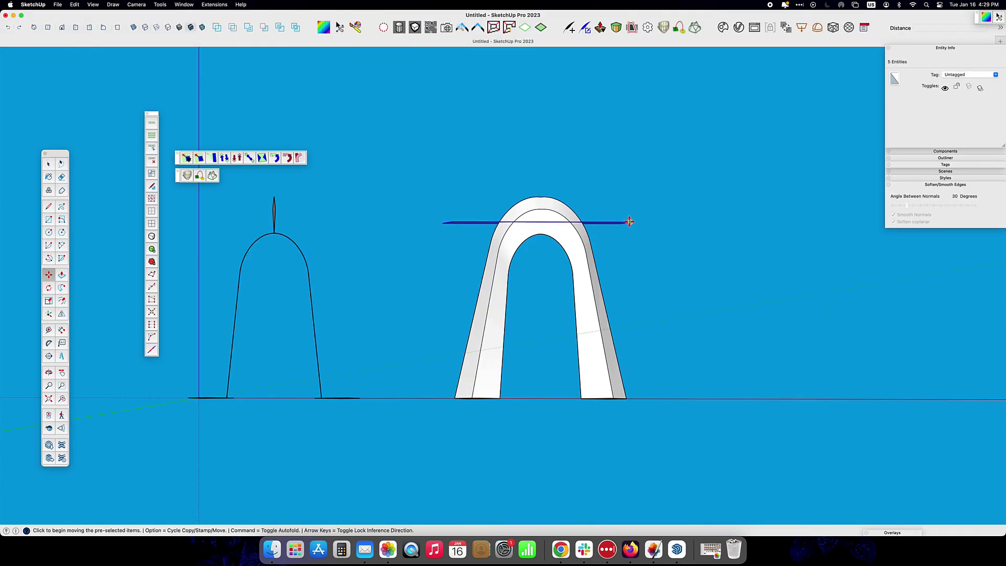
{"action": "key", "text": "Up"}
{"action": "left_click", "coordinate": [622, 395]}
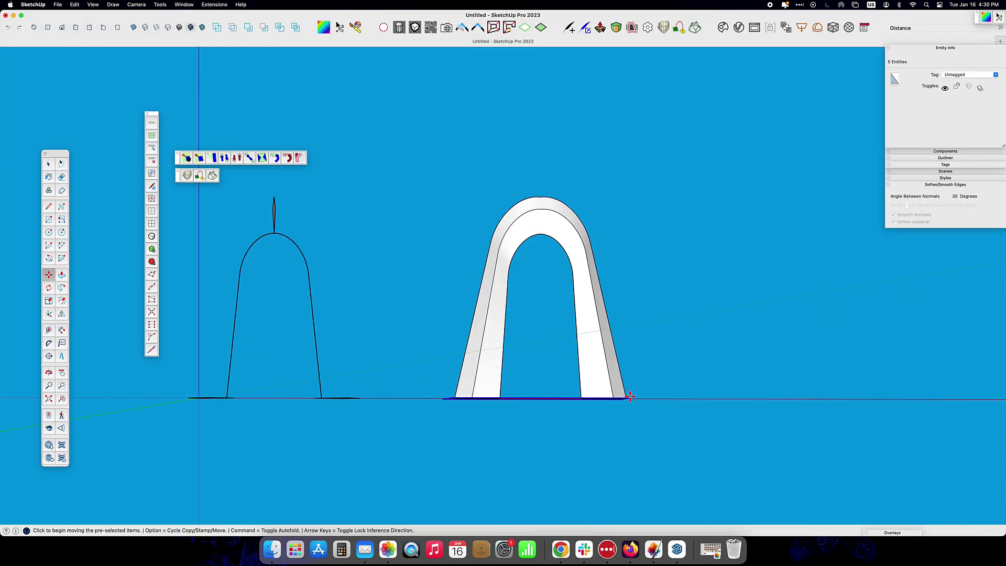
{"action": "left_click", "coordinate": [630, 397]}
{"action": "type", "text": "16.25"}
{"action": "key", "text": "Return"}
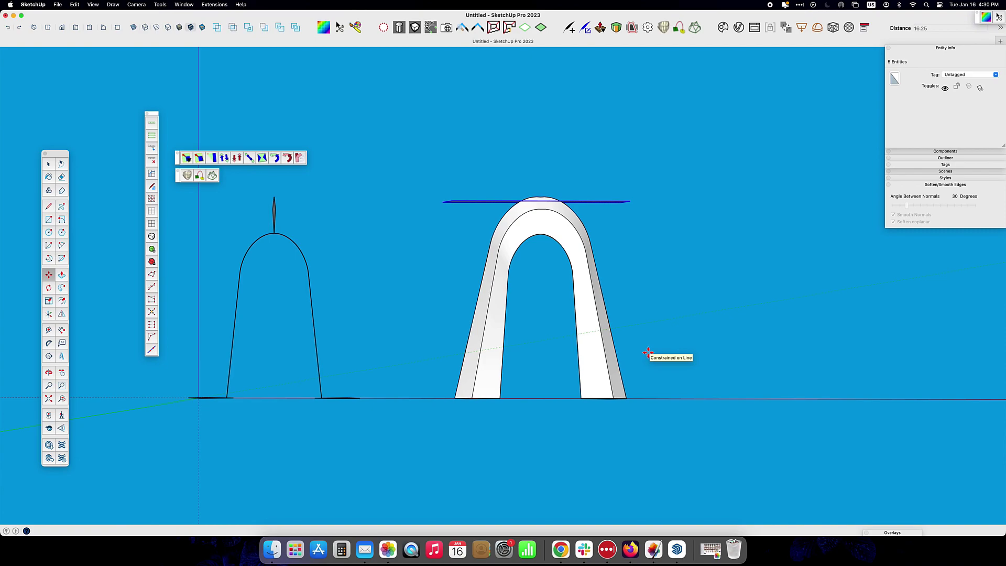
{"action": "key", "text": "space"}
Scale the arch taller from its top-middle grip so its top clears the rectangle
{"action": "left_click", "coordinate": [583, 377]}
{"action": "key", "text": "s"}
{"action": "left_click", "coordinate": [540, 195]}
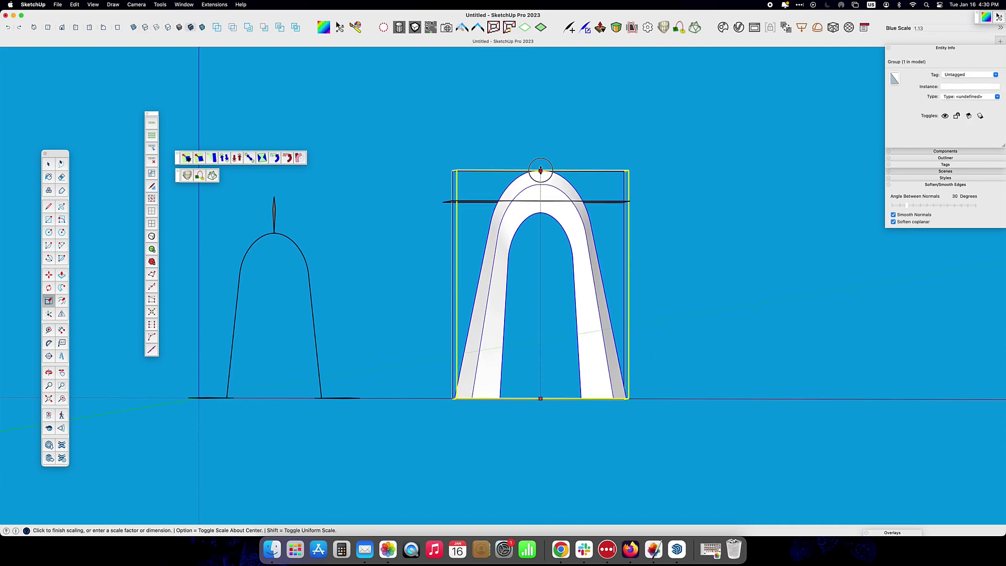
{"action": "left_click", "coordinate": [540, 171]}
{"action": "mouse_move", "coordinate": [540, 170]}
{"action": "middle_mouse_down"}
{"action": "mouse_move", "coordinate": [692, 269]}
{"action": "mouse_move", "coordinate": [601, 198]}
{"action": "middle_mouse_up"}
Intersect the arch's faces with the crossing rectangle using Intersect Faces With Context
{"action": "key", "text": "space"}
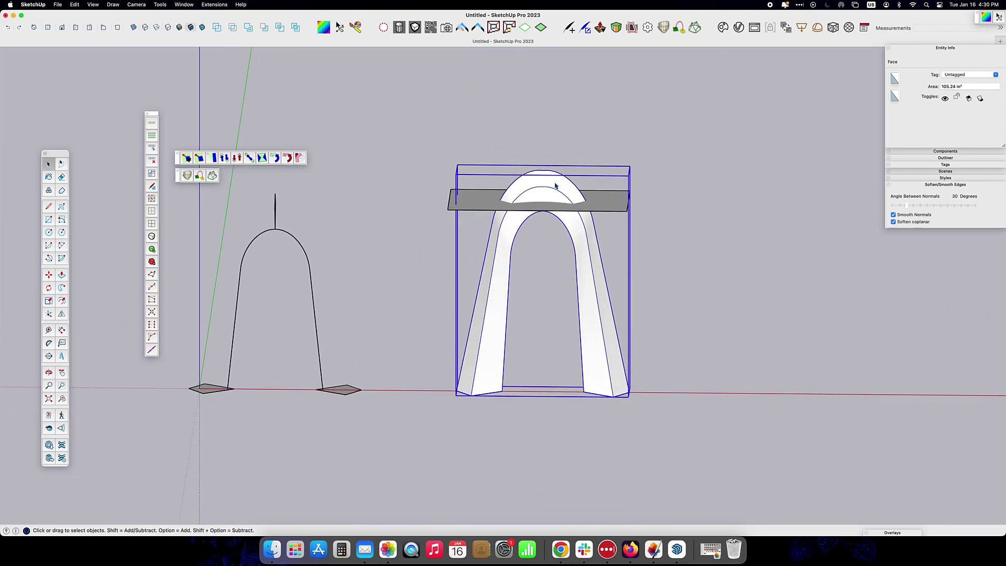
{"action": "triple_click", "coordinate": [555, 186]}
{"action": "right_click", "coordinate": [555, 185]}
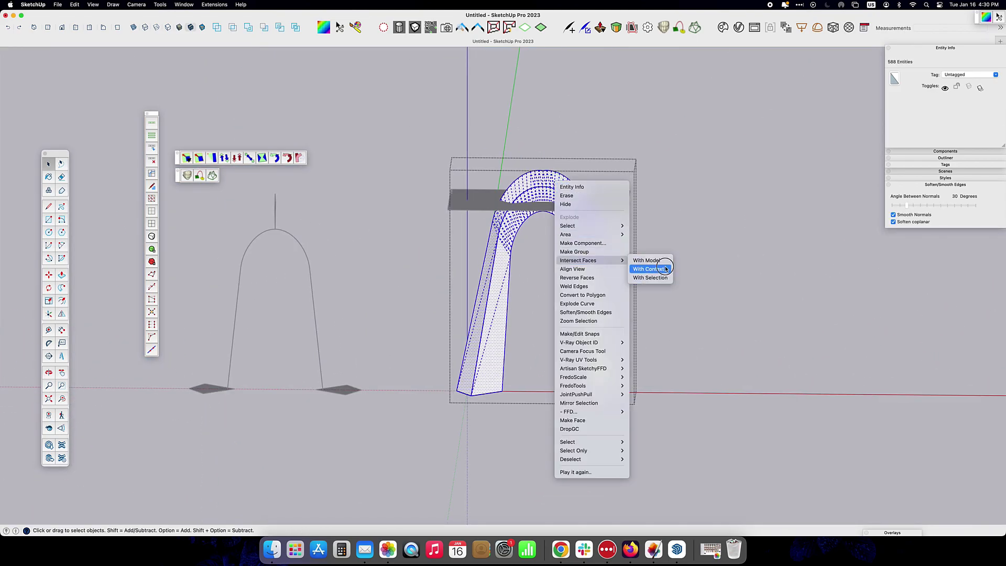
{"action": "left_click", "coordinate": [665, 269]}
{"action": "middle_click_drag", "start_coordinate": [664, 265], "coordinate": [572, 194]}
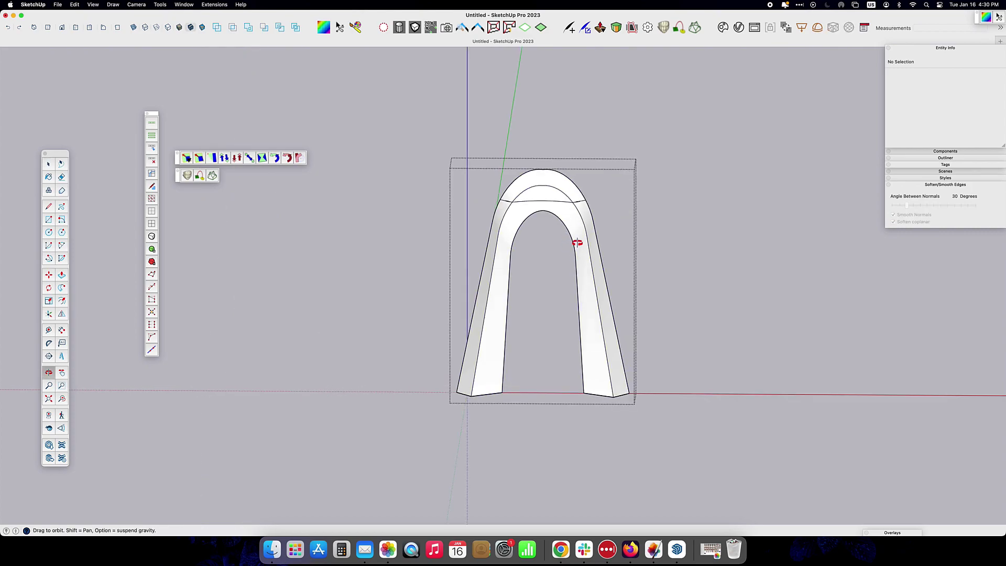
{"action": "middle_click_drag", "start_coordinate": [577, 242], "coordinate": [473, 164]}
{"action": "key", "text": "super+a"}
{"action": "left_click", "coordinate": [642, 226]}
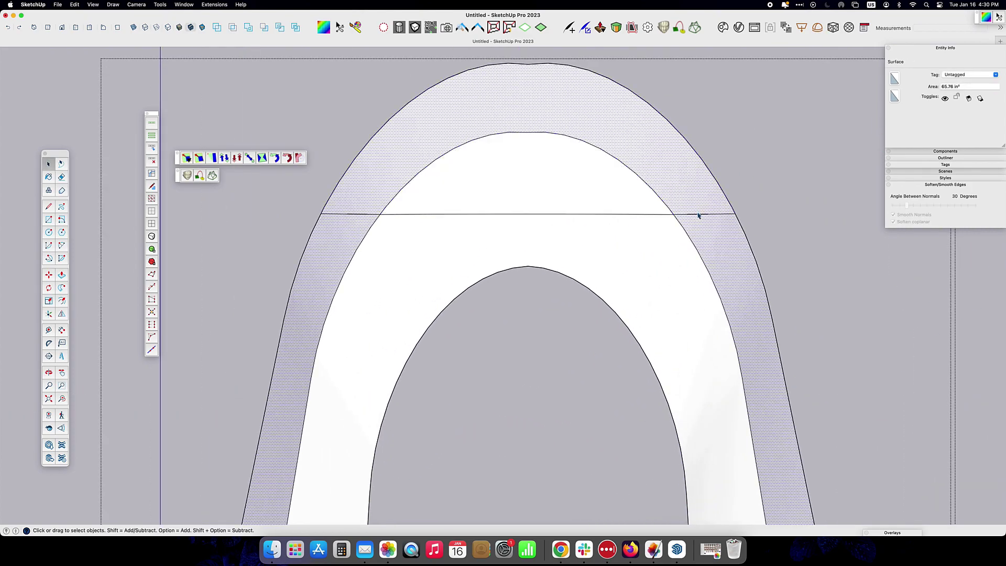
Show hidden geometry and select the rounded cap above the cut line
{"action": "mouse_move", "coordinate": [653, 225]}
{"action": "middle_mouse_down"}
{"action": "mouse_move", "coordinate": [605, 318]}
{"action": "mouse_move", "coordinate": [461, 115]}
{"action": "middle_mouse_up"}
{"action": "left_click", "coordinate": [383, 28]}
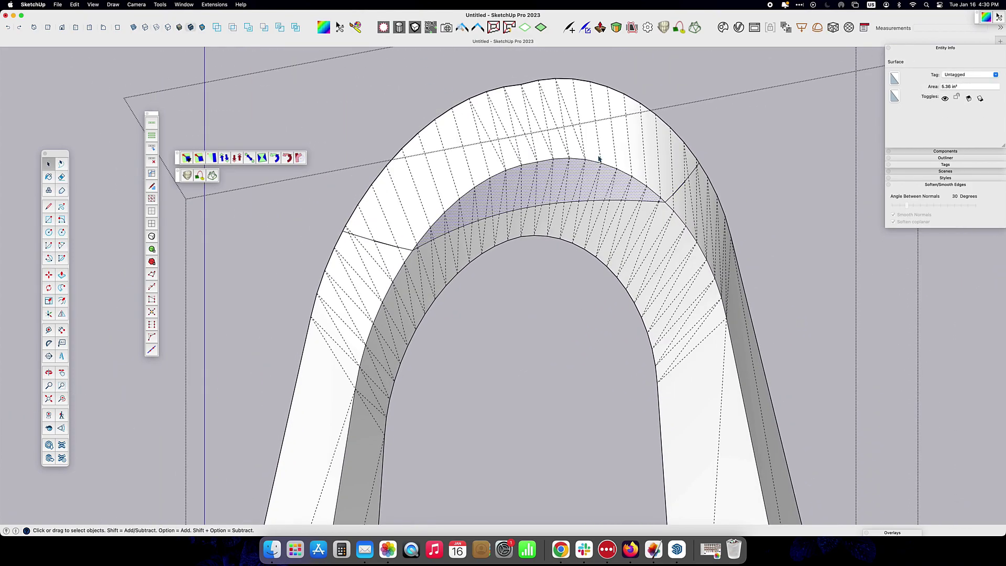
{"action": "middle_click_drag", "start_coordinate": [543, 96], "coordinate": [498, 184]}
{"action": "left_click_drag", "start_coordinate": [760, 226], "coordinate": [292, 97]}
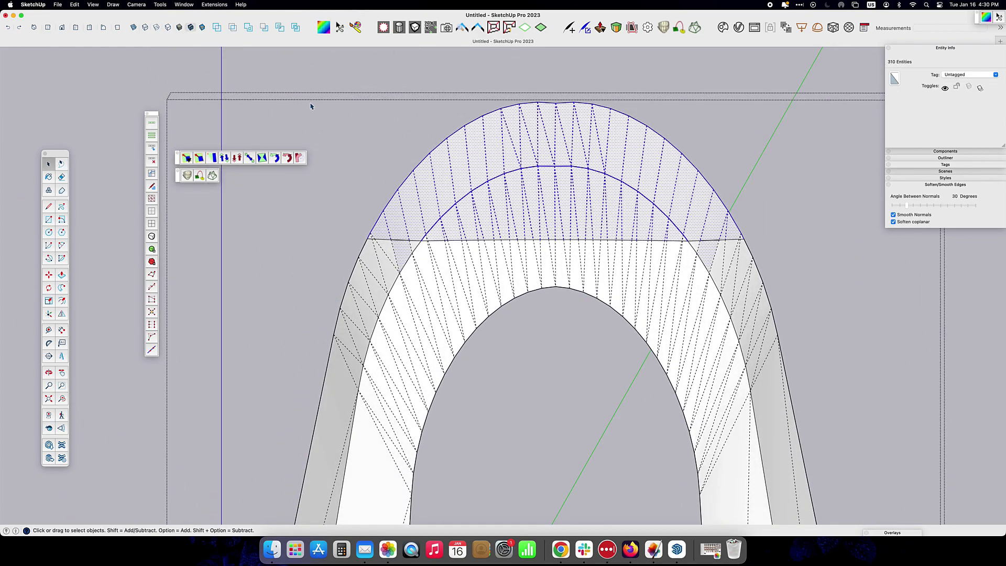
{"action": "left_click", "coordinate": [310, 107]}
{"action": "mouse_move", "coordinate": [310, 106]}
{"action": "middle_mouse_down"}
{"action": "mouse_move", "coordinate": [767, 347]}
{"action": "mouse_move", "coordinate": [750, 354]}
{"action": "middle_mouse_up"}
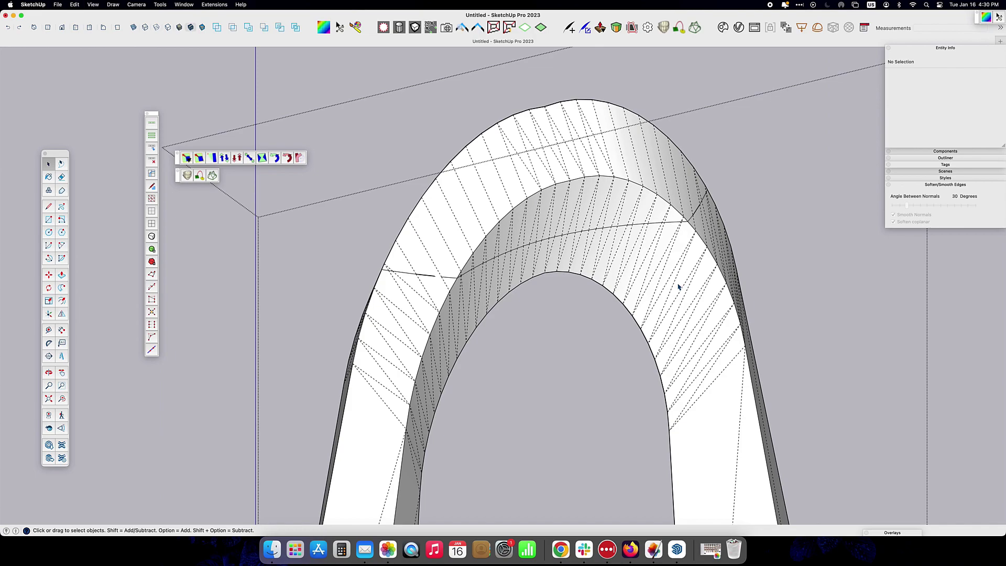
Explode the arch group and intersect it with the grey cutting plane
{"action": "middle_click_drag", "start_coordinate": [678, 287], "coordinate": [535, 266]}
{"action": "left_click", "coordinate": [650, 297]}
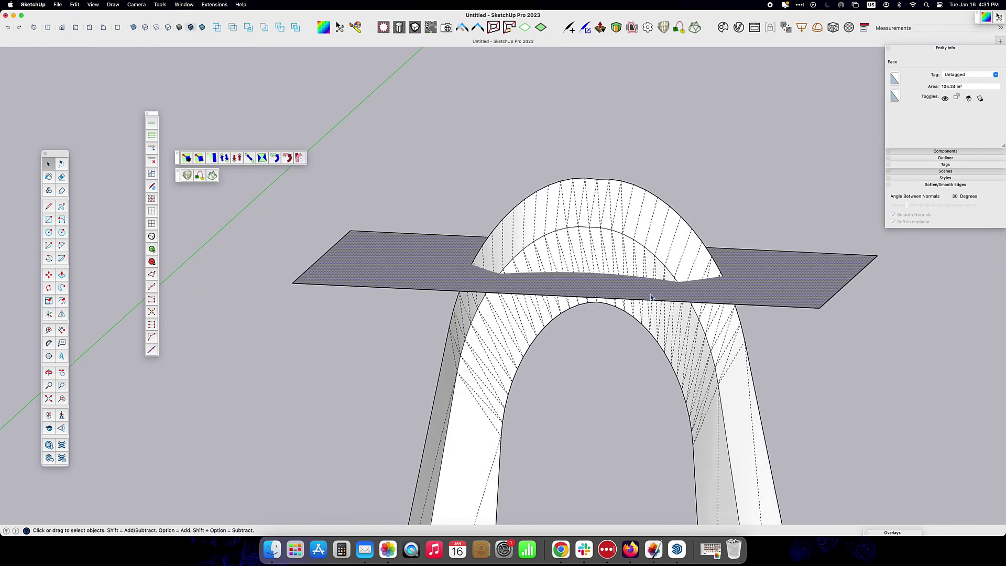
{"action": "right_click", "coordinate": [703, 265]}
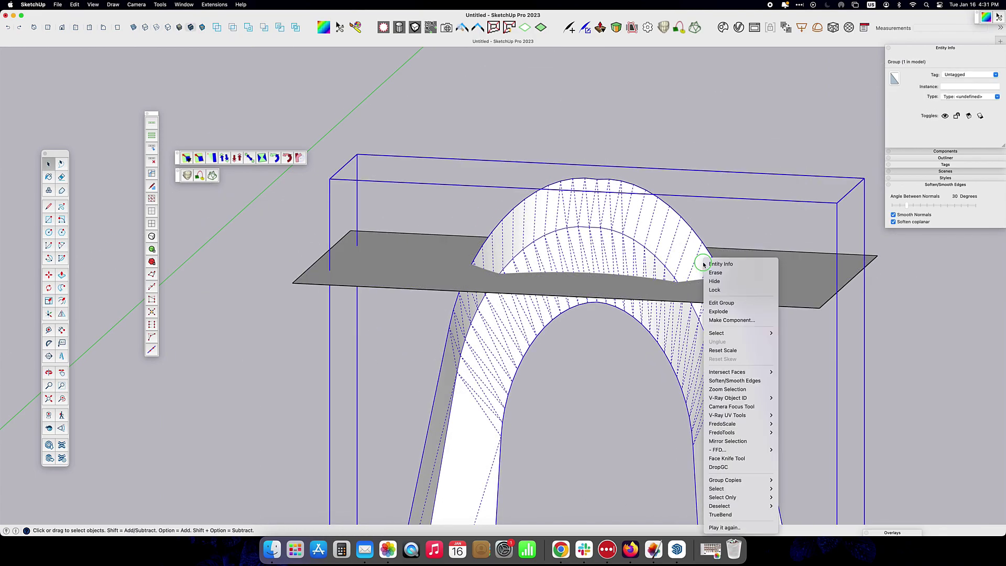
{"action": "left_click", "coordinate": [732, 312]}
{"action": "right_click", "coordinate": [763, 287]}
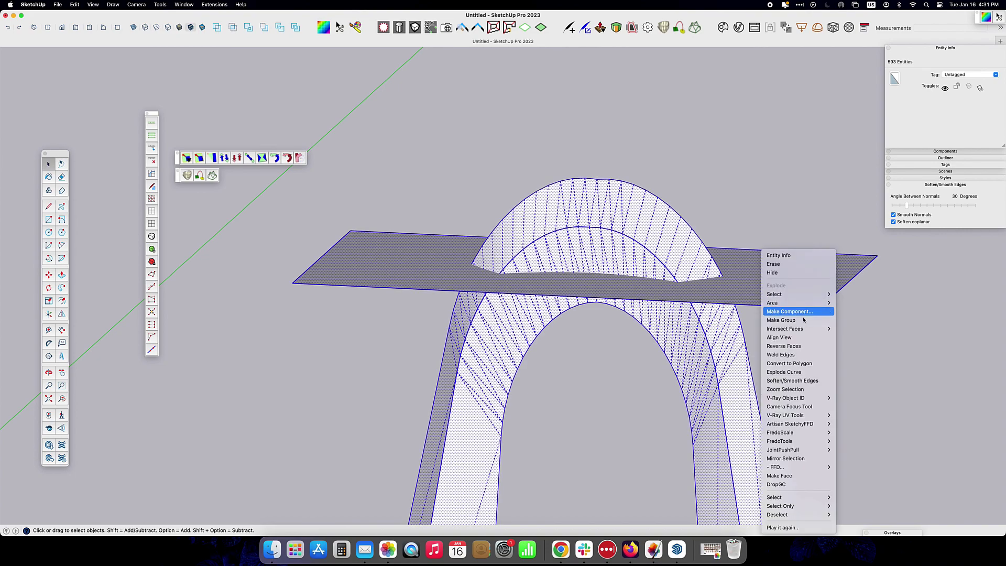
{"action": "mouse_move", "coordinate": [784, 328]}
{"action": "left_click", "coordinate": [849, 329]}
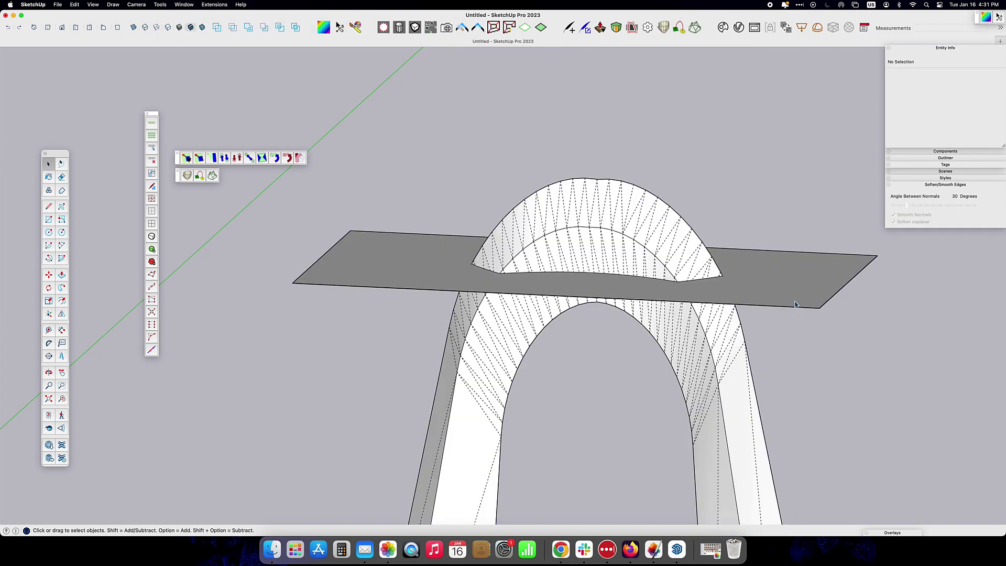
Delete the arch portion above the cut line and the leftover cutting plane
{"action": "middle_click_drag", "start_coordinate": [847, 328], "coordinate": [740, 263]}
{"action": "left_click_drag", "start_coordinate": [740, 263], "coordinate": [404, 155]}
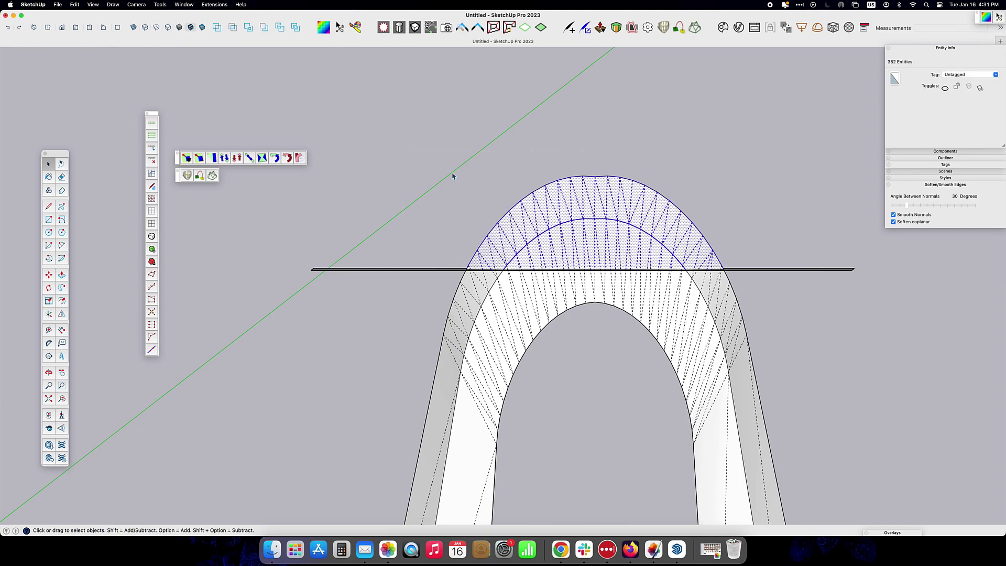
{"action": "key", "text": "Delete"}
{"action": "scroll", "coordinate": [775, 287], "scroll_direction": "up", "scroll_amount": 3}
{"action": "middle_click_drag", "start_coordinate": [775, 287], "coordinate": [770, 317]}
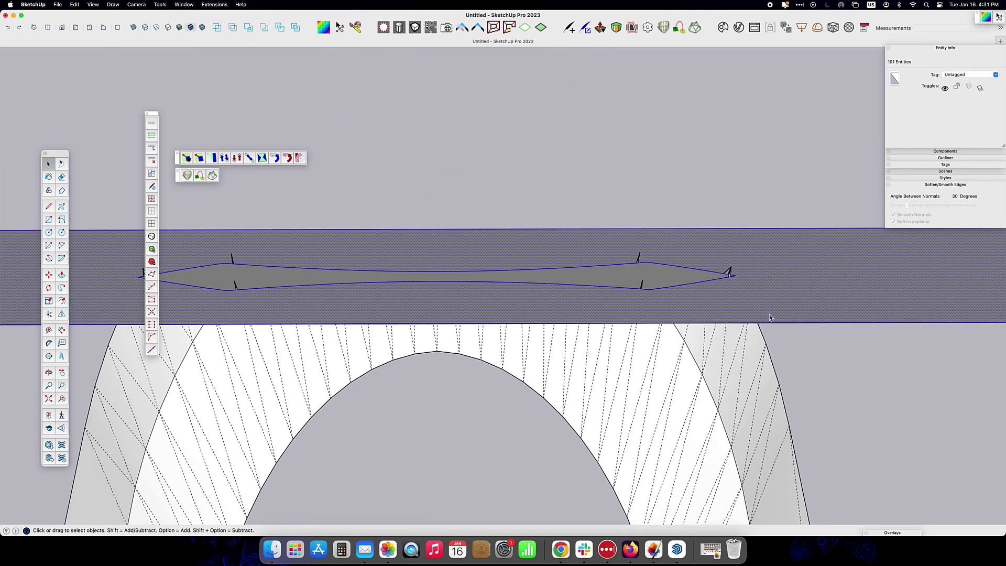
{"action": "left_click", "coordinate": [799, 321]}
{"action": "scroll", "coordinate": [602, 262], "scroll_direction": "up", "scroll_amount": 5}
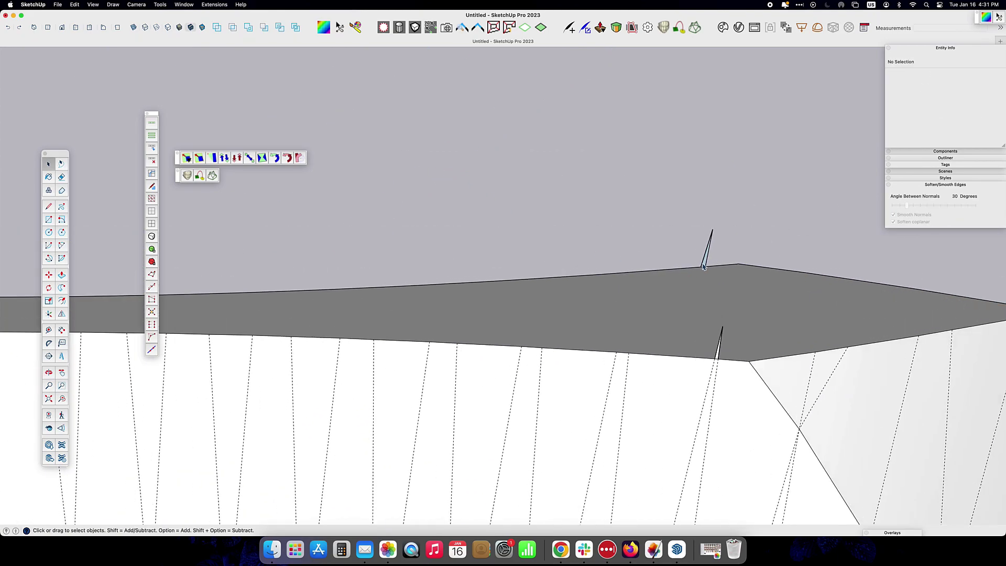
Erase the stray edges left on the flat arch top
{"action": "key", "text": "e"}
{"action": "mouse_move", "coordinate": [710, 321]}
{"action": "middle_mouse_down"}
{"action": "mouse_move", "coordinate": [548, 351]}
{"action": "mouse_move", "coordinate": [609, 297]}
{"action": "middle_mouse_up"}
{"action": "scroll", "coordinate": [609, 296], "scroll_direction": "down", "scroll_amount": 5}
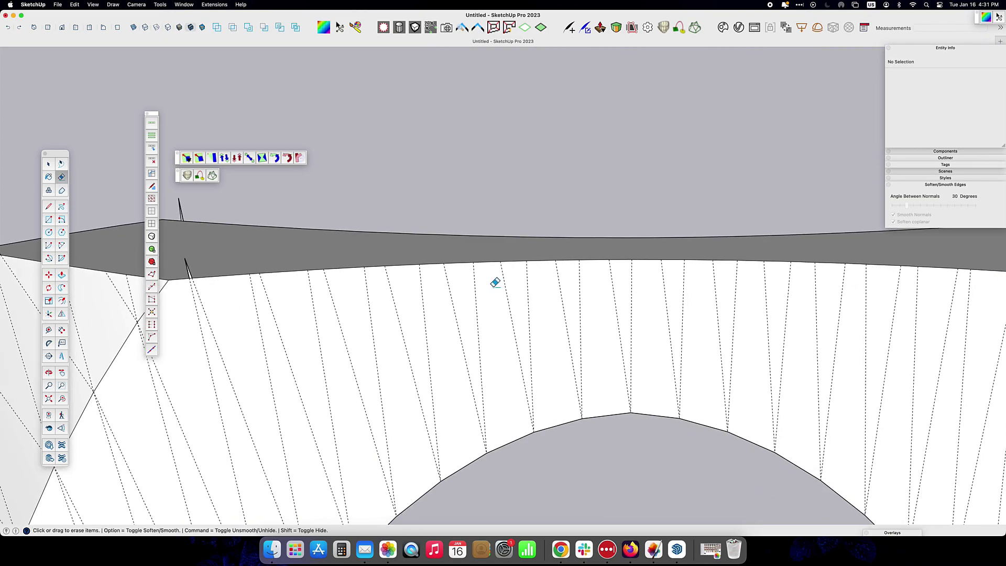
{"action": "scroll", "coordinate": [508, 275], "scroll_direction": "up", "scroll_amount": 4}
{"action": "scroll", "coordinate": [534, 294], "scroll_direction": "down", "scroll_amount": 5}
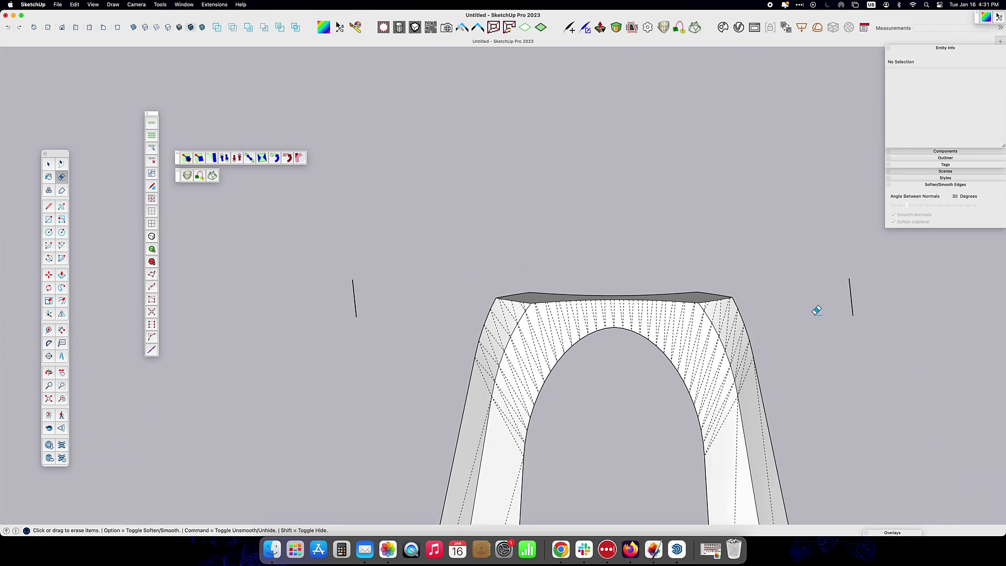
{"action": "scroll", "coordinate": [572, 365], "scroll_direction": "down", "scroll_amount": 3}
Turn the trimmed arch geometry into a leg component
{"action": "scroll", "coordinate": [703, 343], "scroll_direction": "down", "scroll_amount": 3}
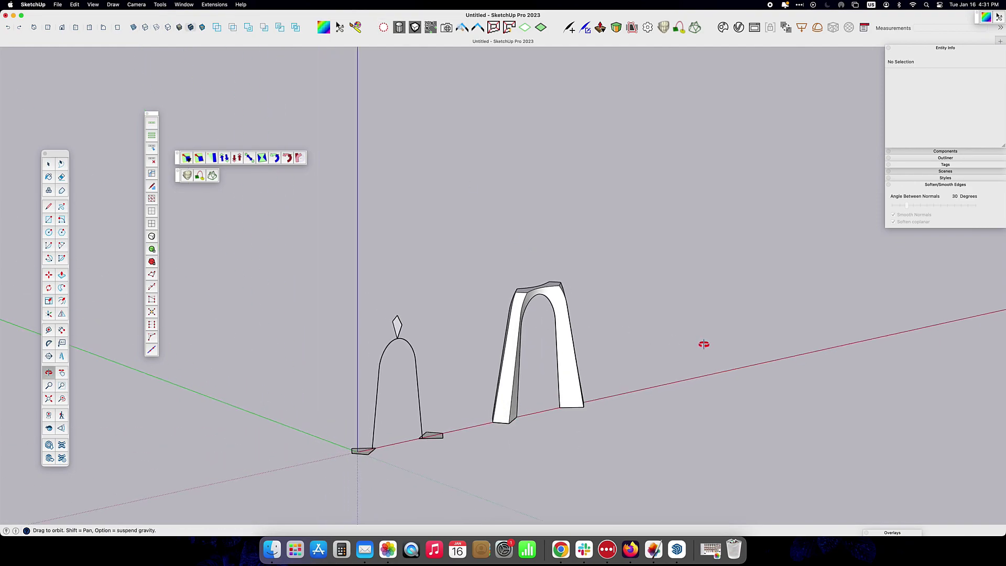
{"action": "mouse_move", "coordinate": [703, 344]}
{"action": "middle_mouse_down"}
{"action": "mouse_move", "coordinate": [75, 360]}
{"action": "mouse_move", "coordinate": [532, 315]}
{"action": "middle_mouse_up"}
{"action": "triple_click", "coordinate": [532, 315]}
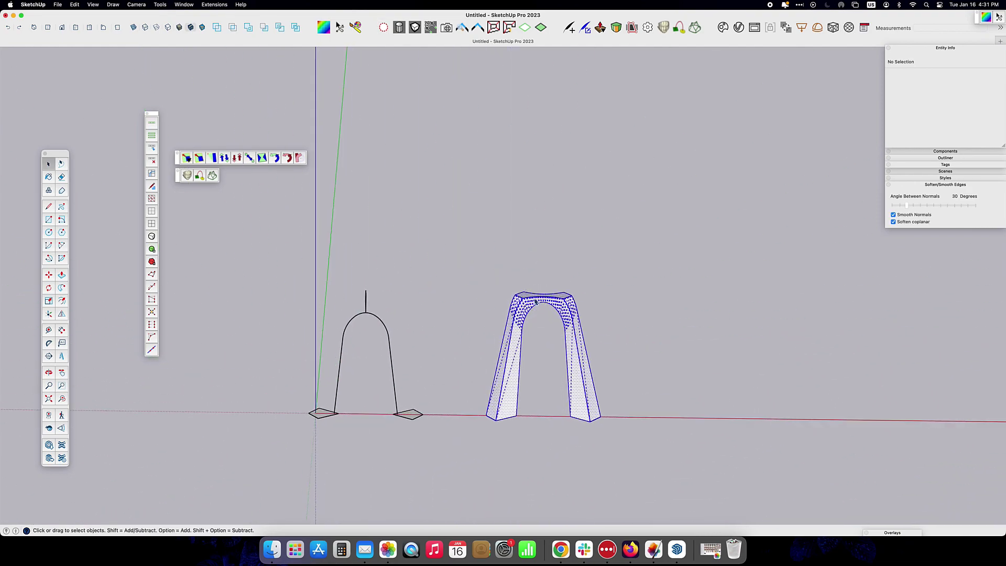
{"action": "right_click", "coordinate": [533, 314]}
{"action": "left_click", "coordinate": [562, 320]}
{"action": "left_click", "coordinate": [559, 359]}
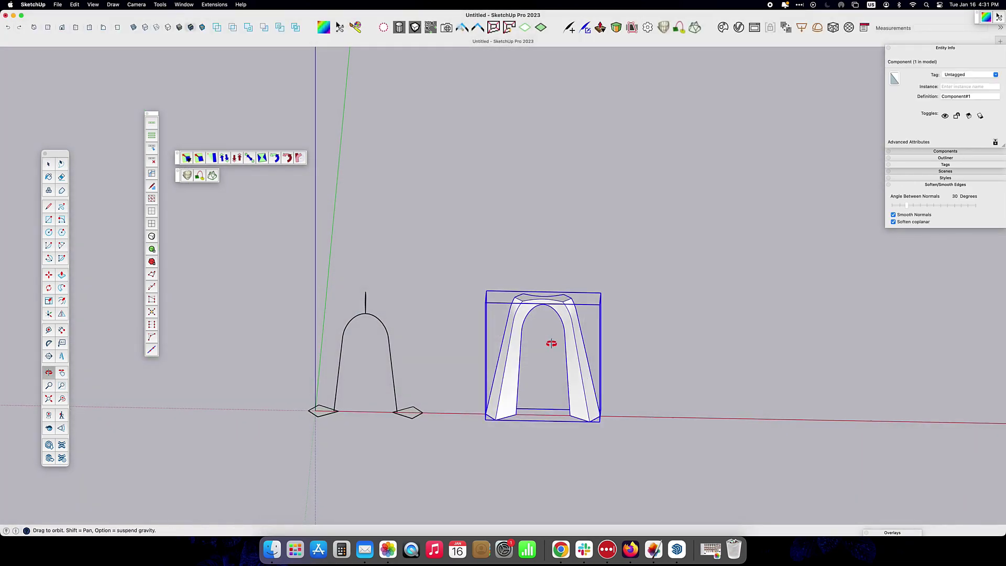
Rotate the leg 90° and copy it 25 along the red axis
{"action": "key", "text": "m"}
{"action": "left_click", "coordinate": [544, 294]}
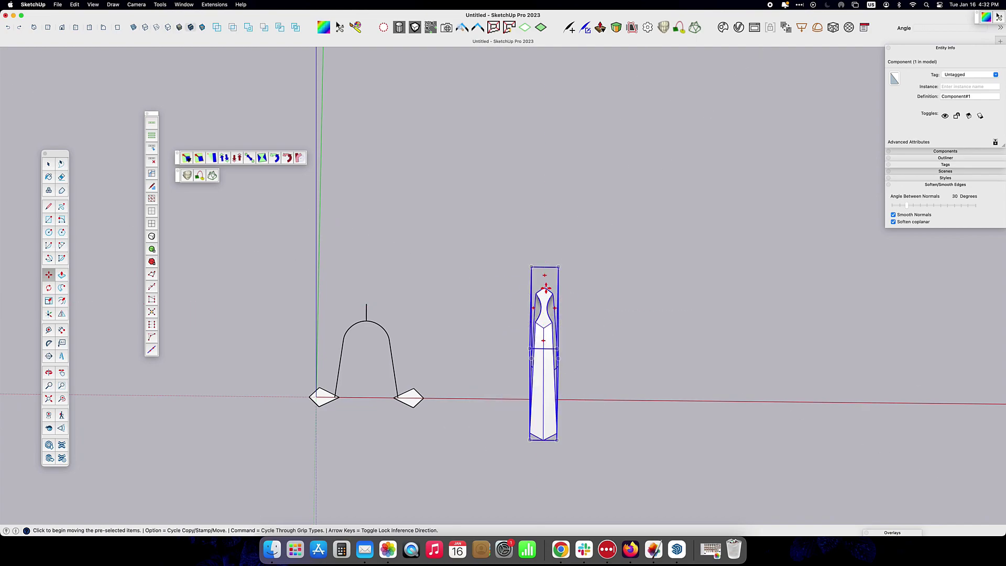
{"action": "key", "text": "alt"}
{"action": "left_click", "coordinate": [545, 288]}
{"action": "key", "text": "Return"}
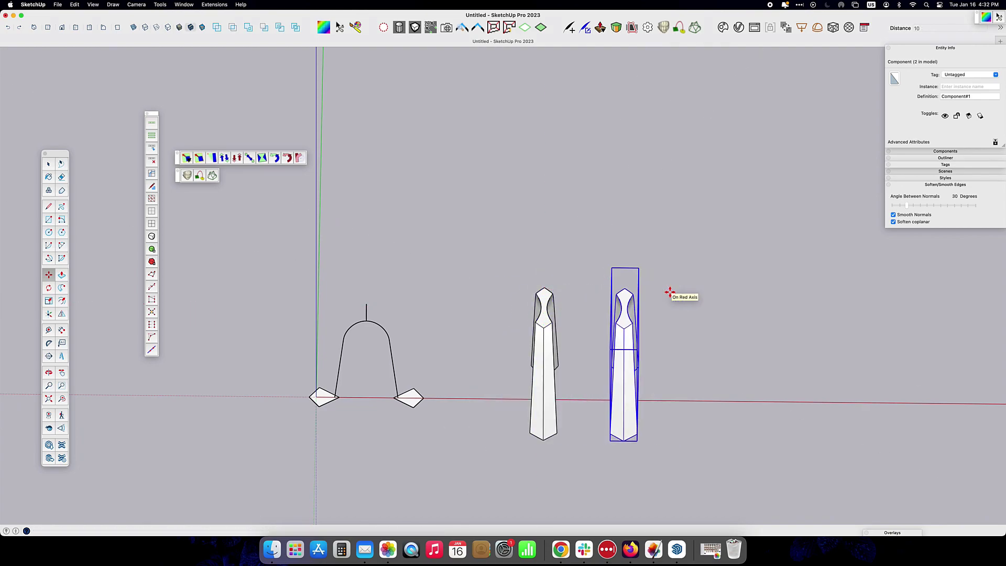
{"action": "type", "text": "25"}
{"action": "key", "text": "Return"}
{"action": "key", "text": "space"}
{"action": "middle_click_drag", "start_coordinate": [651, 370], "coordinate": [605, 333]}
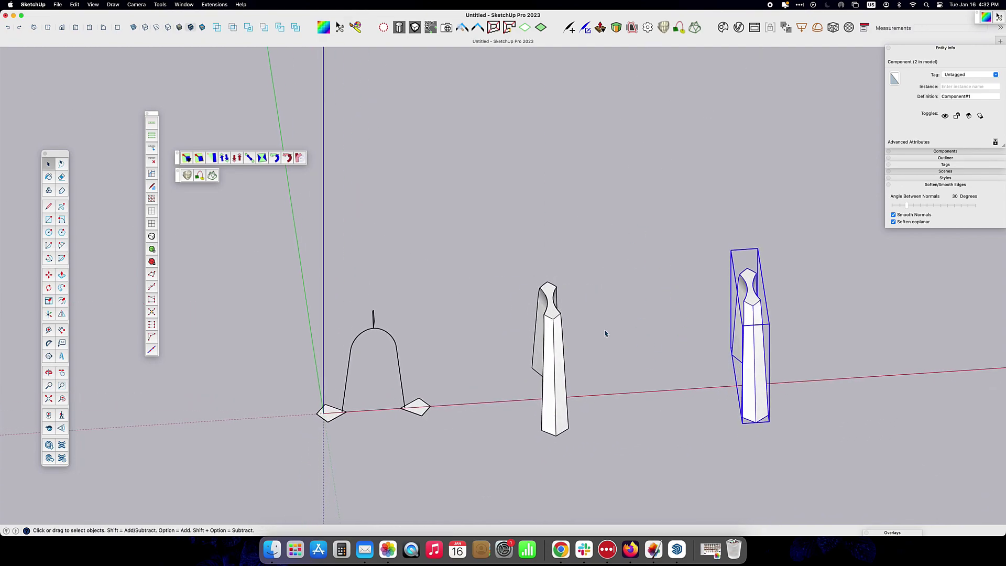
Draw a rectangle across both leg tops and scale it deeper and wider
{"action": "left_click", "coordinate": [49, 219]}
{"action": "left_click", "coordinate": [547, 286]}
{"action": "left_click", "coordinate": [752, 307]}
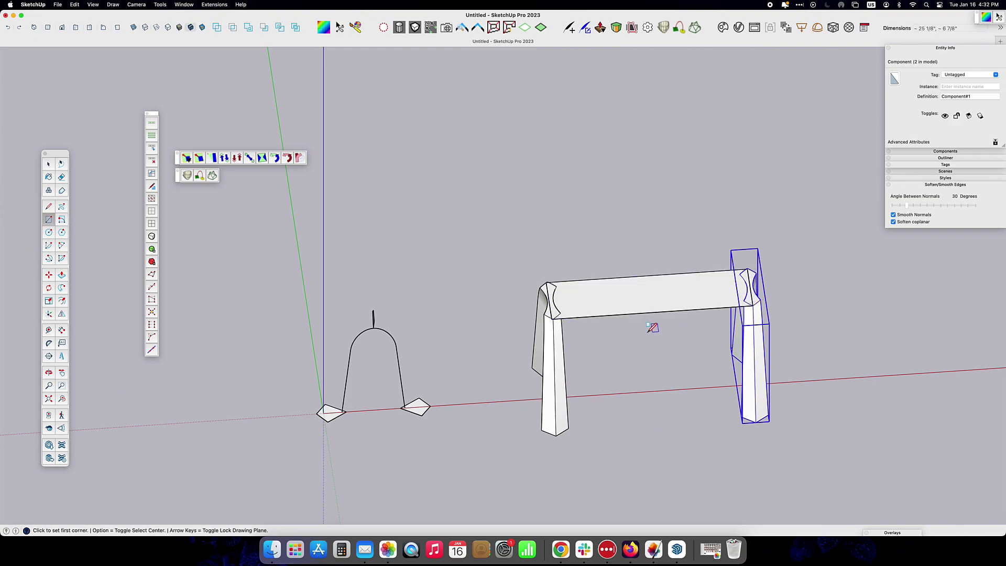
{"action": "left_click", "coordinate": [48, 28]}
{"action": "key", "text": "space"}
{"action": "double_click", "coordinate": [600, 284]}
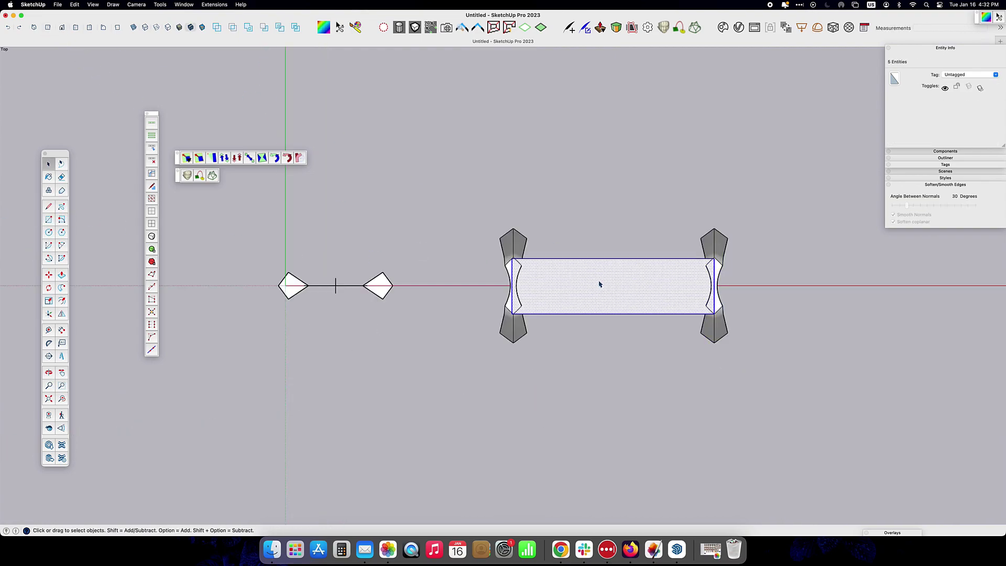
{"action": "key", "text": "s"}
{"action": "left_click_drag", "start_coordinate": [612, 259], "coordinate": [613, 241], "text": "alt"}
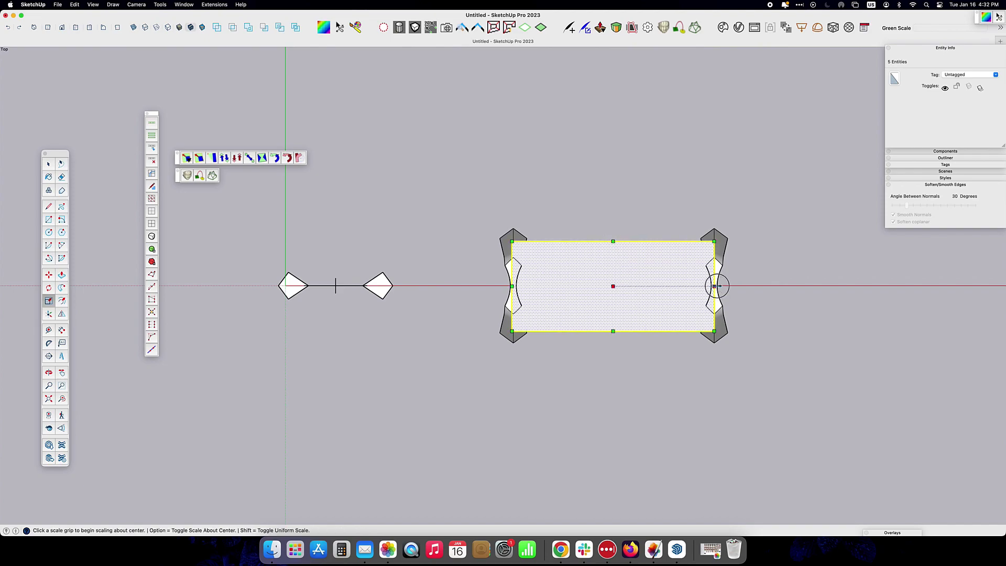
{"action": "left_click_drag", "start_coordinate": [716, 286], "coordinate": [752, 286], "text": "alt"}
{"action": "mouse_move", "coordinate": [752, 283]}
{"action": "middle_mouse_down"}
{"action": "mouse_move", "coordinate": [587, 219]}
{"action": "mouse_move", "coordinate": [369, 277]}
{"action": "mouse_move", "coordinate": [442, 287]}
{"action": "middle_mouse_up"}
Push/pull the top rectangle up into a thick slab
{"action": "key", "text": "p"}
{"action": "left_click_drag", "start_coordinate": [619, 227], "coordinate": [619, 215]}
{"action": "middle_click_drag", "start_coordinate": [619, 215], "coordinate": [583, 262]}
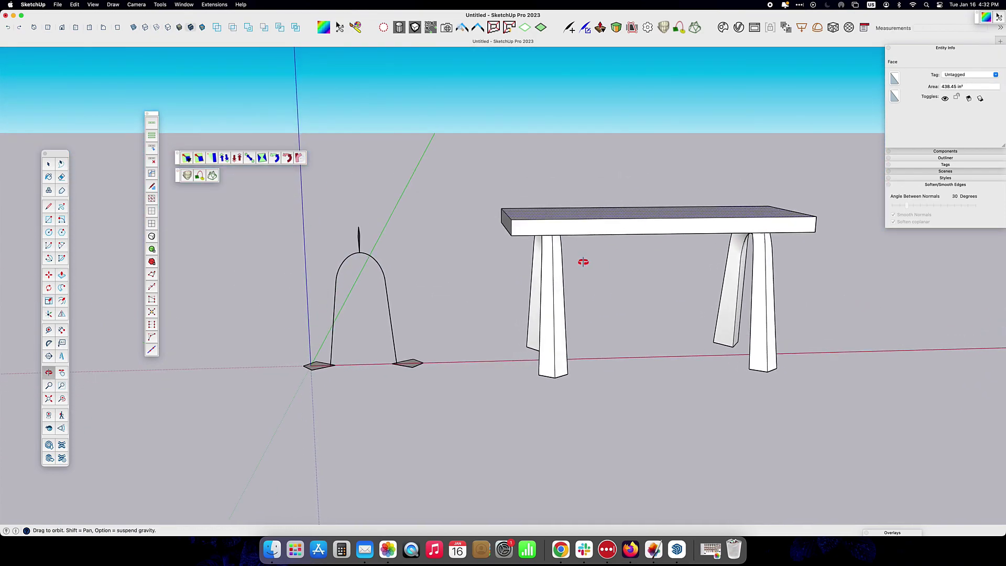
{"action": "key", "text": "space"}
{"action": "left_click", "coordinate": [598, 231]}
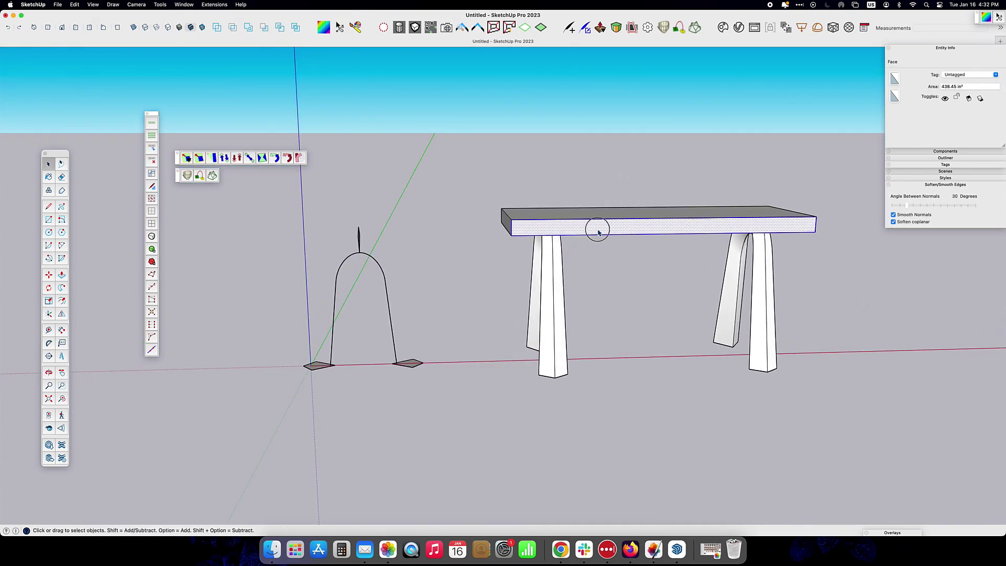
Erase the edge splitting the leg's bottom face
{"action": "left_click", "coordinate": [617, 28]}
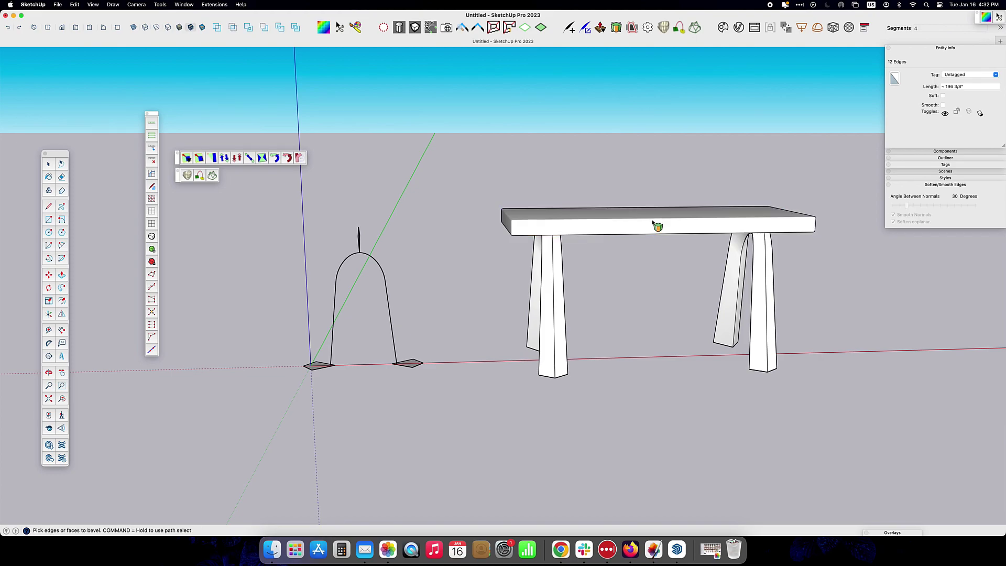
{"action": "middle_click_drag", "start_coordinate": [657, 226], "coordinate": [653, 305]}
{"action": "key", "text": "space"}
{"action": "scroll", "coordinate": [766, 451], "scroll_direction": "up", "scroll_amount": 5}
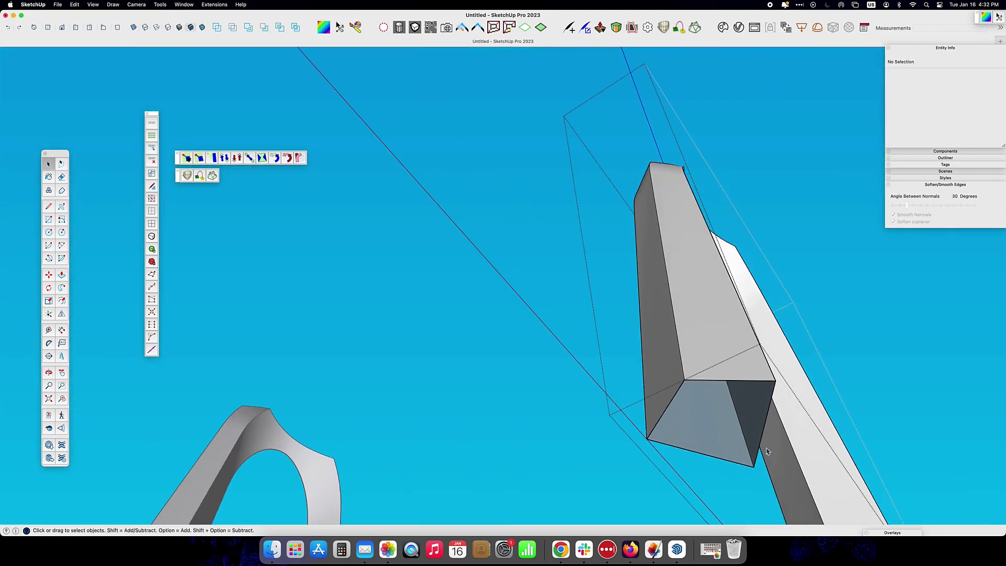
{"action": "key", "text": "Escape"}
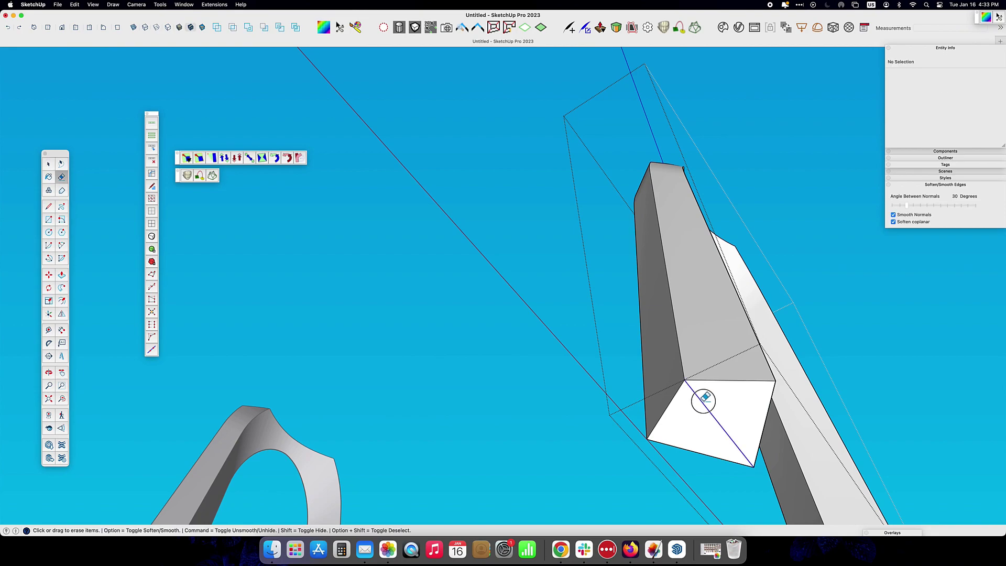
{"action": "middle_click_drag", "start_coordinate": [703, 400], "coordinate": [557, 401]}
{"action": "key", "text": "e"}
{"action": "left_click", "coordinate": [597, 356]}
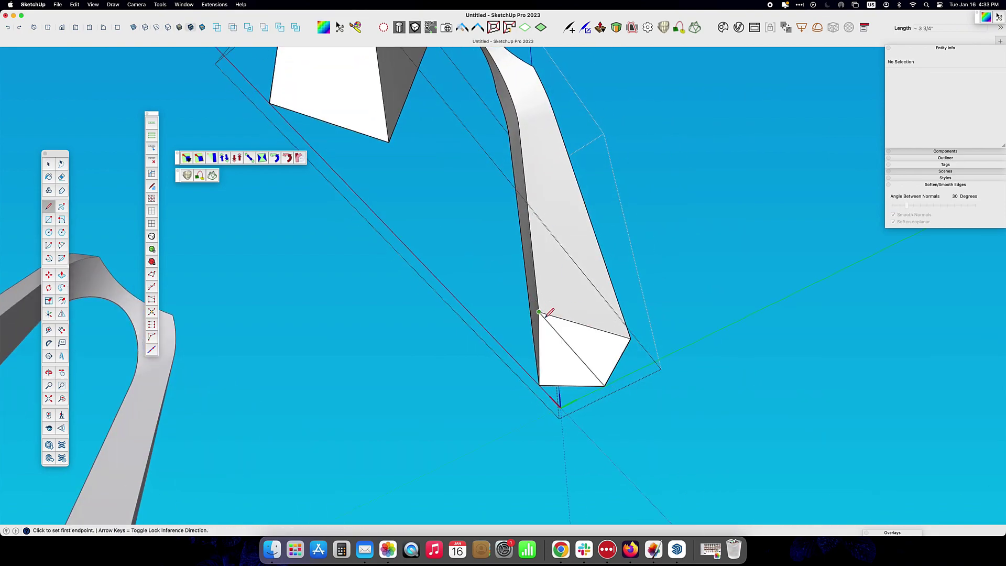
Bevel both legs' bottom faces
{"action": "key", "text": "space"}
{"action": "left_click", "coordinate": [580, 353]}
{"action": "left_click", "coordinate": [344, 95], "text": "shift"}
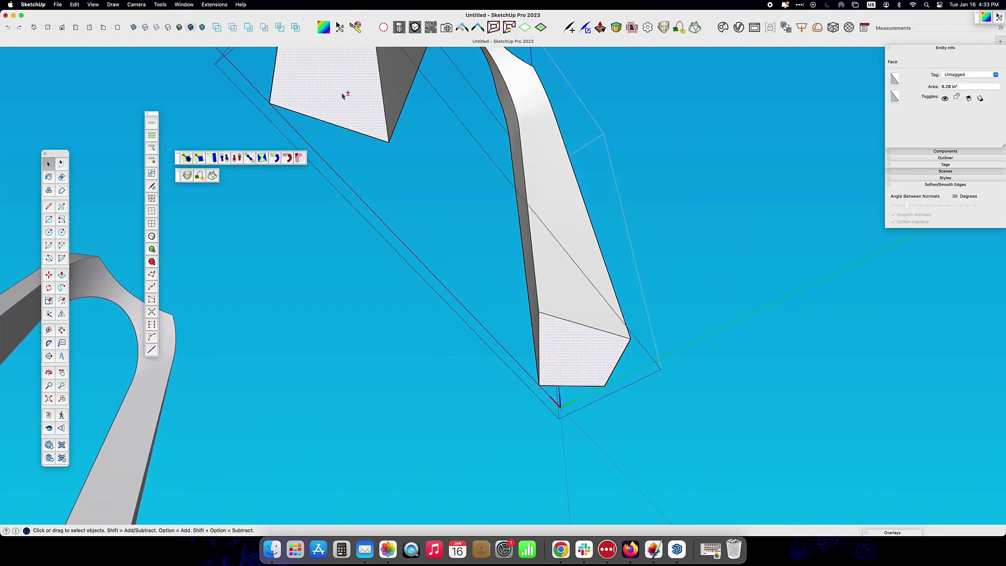
{"action": "left_click", "coordinate": [617, 29]}
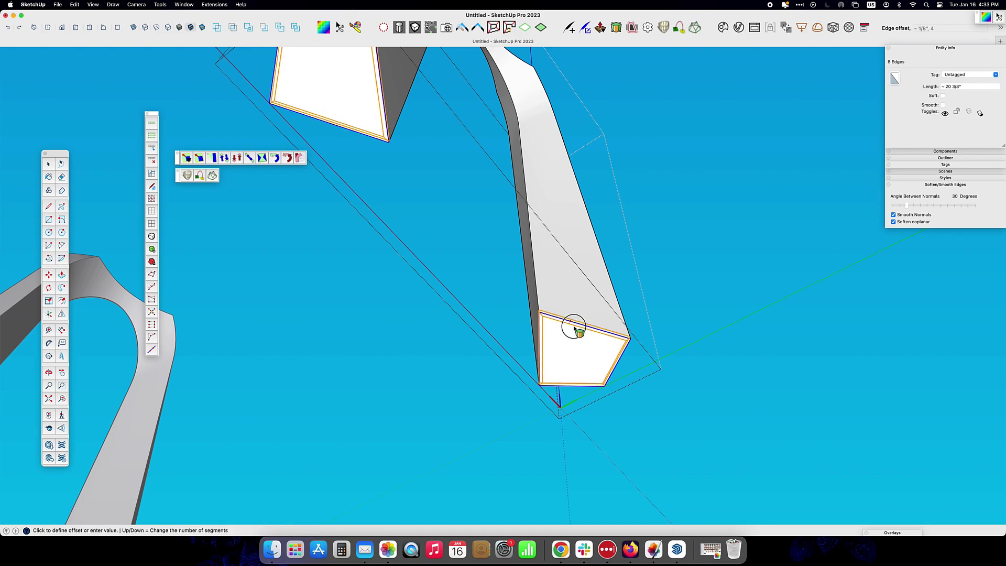
{"action": "key", "text": "Return"}
Draw a circle on the leg's bottom end
{"action": "middle_click_drag", "start_coordinate": [597, 325], "coordinate": [359, 279]}
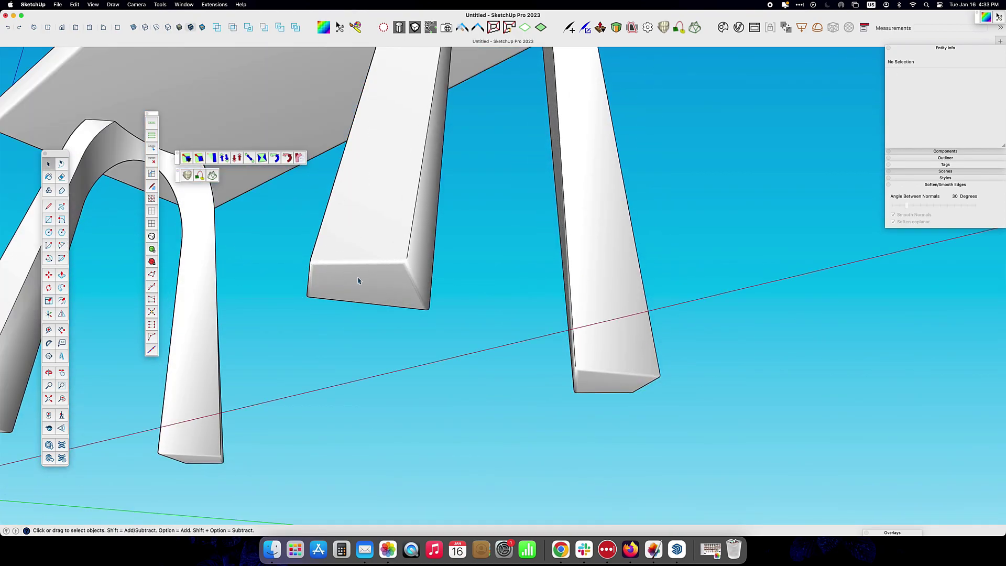
{"action": "key", "text": "space"}
{"action": "left_click", "coordinate": [359, 271]}
{"action": "left_click", "coordinate": [152, 215]}
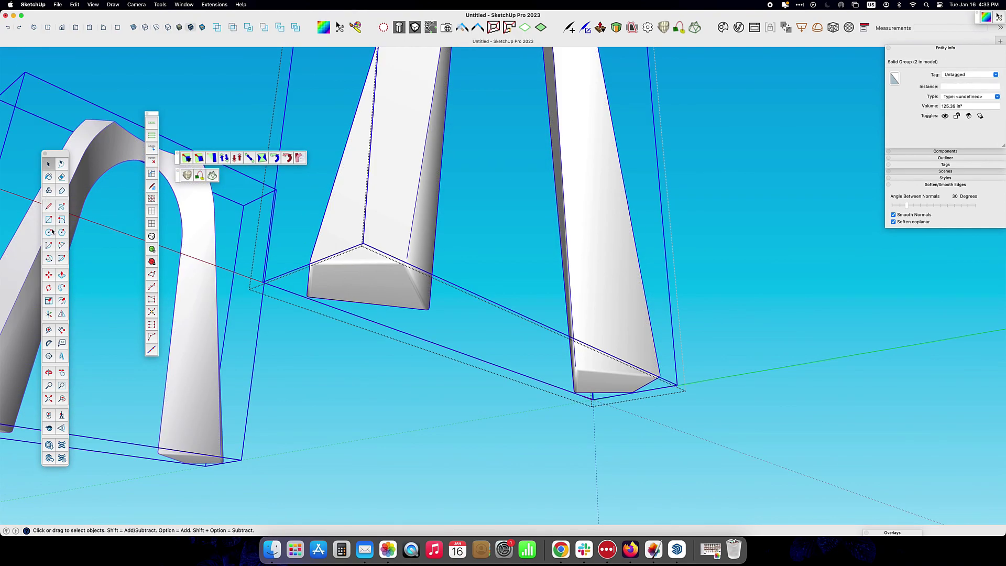
{"action": "left_click", "coordinate": [52, 231]}
{"action": "key", "text": "space"}
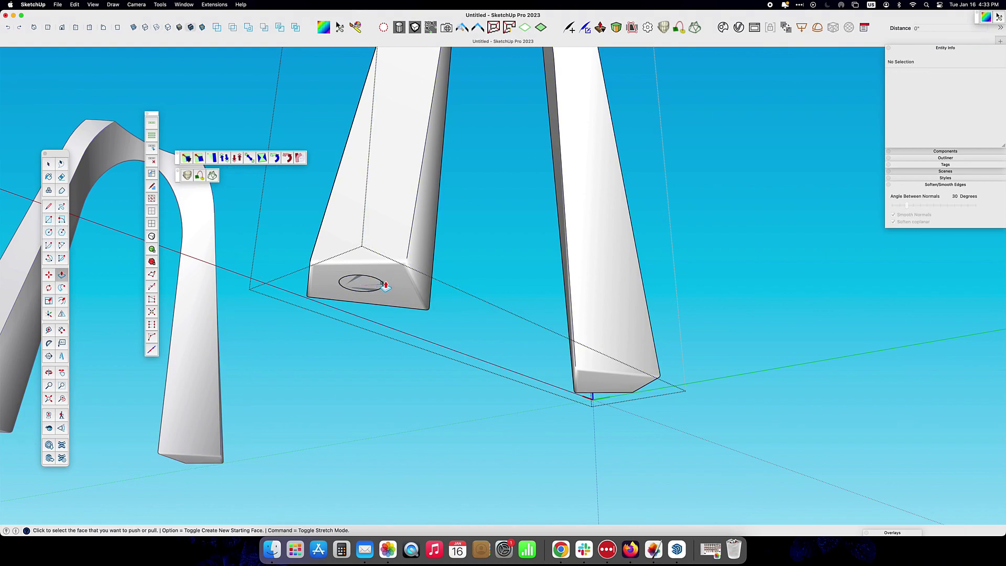
{"action": "left_click", "coordinate": [361, 283]}
Move the small cylinder group onto the leg's end face and select the whole table
{"action": "middle_click_drag", "start_coordinate": [360, 283], "coordinate": [469, 141]}
{"action": "left_click", "coordinate": [469, 139]}
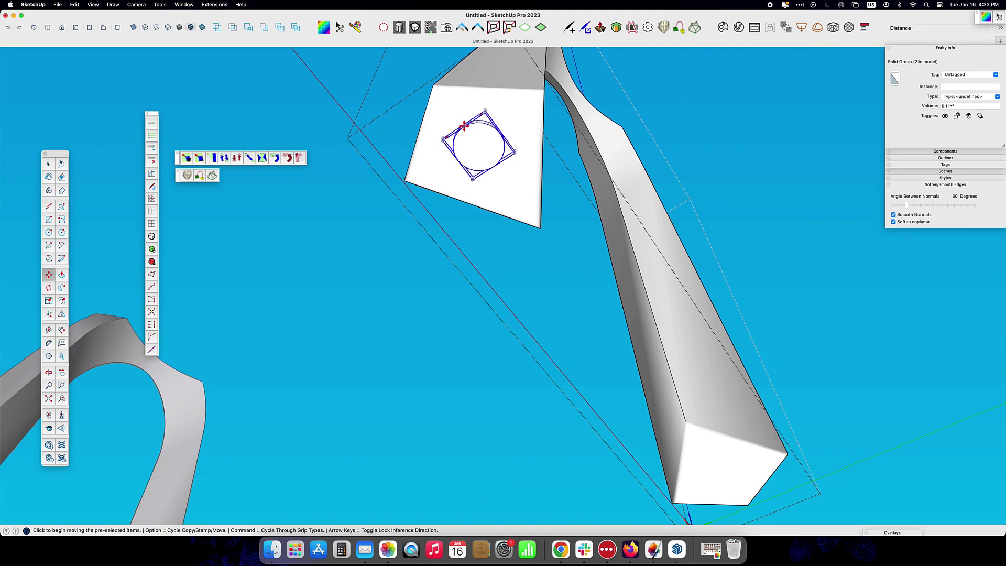
{"action": "key", "text": "m"}
{"action": "left_click", "coordinate": [476, 146]}
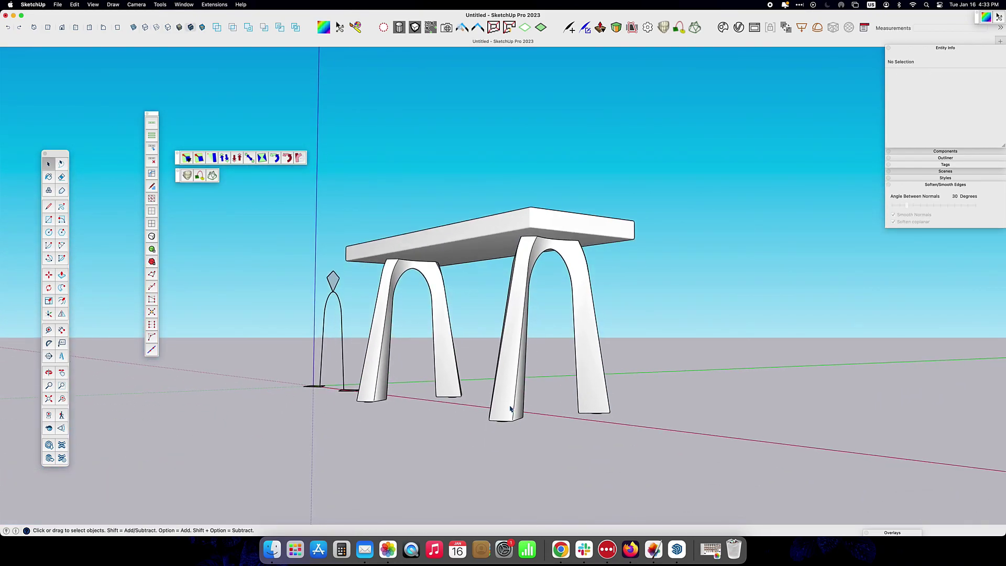
{"action": "key", "text": "super+a"}
Clear the selection and bring up the Paint Bucket's Pencils swatches to paint the legs black
{"action": "mouse_move", "coordinate": [509, 426]}
{"action": "middle_mouse_down"}
{"action": "mouse_move", "coordinate": [513, 401]}
{"action": "mouse_move", "coordinate": [241, 382]}
{"action": "mouse_move", "coordinate": [406, 350]}
{"action": "mouse_move", "coordinate": [550, 440]}
{"action": "mouse_move", "coordinate": [666, 417]}
{"action": "mouse_move", "coordinate": [624, 418]}
{"action": "middle_mouse_up"}
{"action": "key", "text": "m"}
{"action": "key", "text": "space"}
{"action": "left_click", "coordinate": [550, 440]}
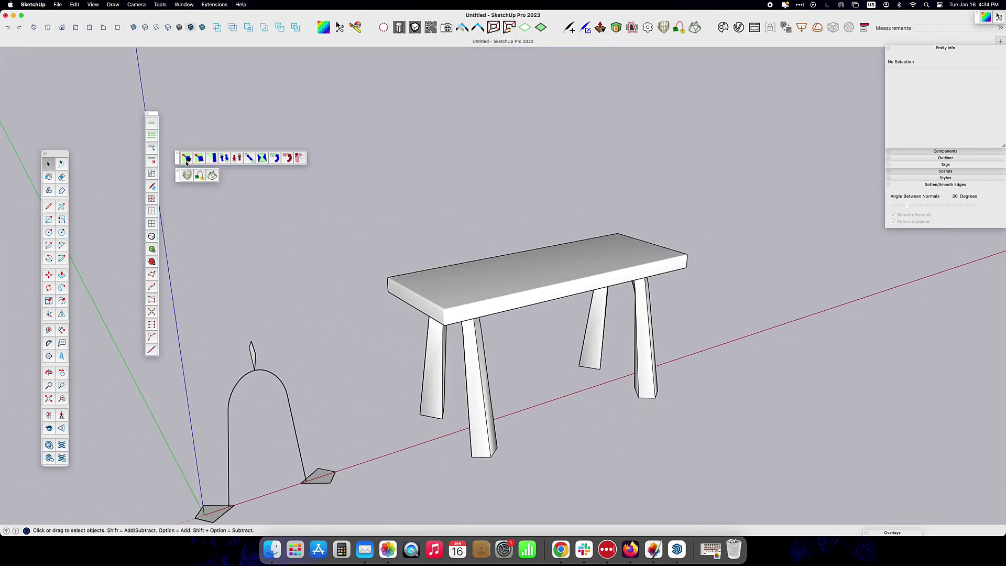
{"action": "left_click", "coordinate": [49, 177]}
{"action": "left_click", "coordinate": [231, 90]}
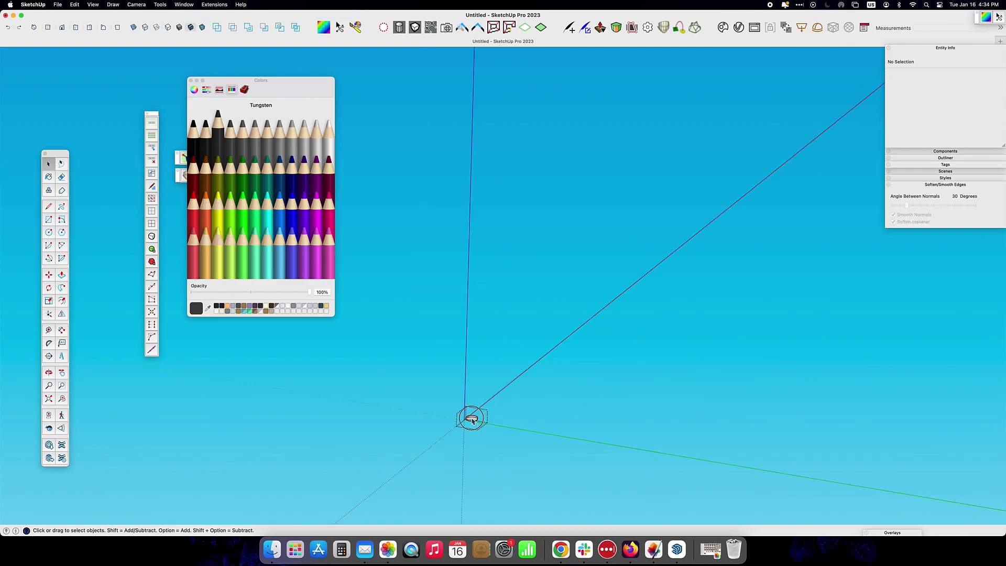
{"action": "scroll", "coordinate": [482, 359], "scroll_direction": "down", "scroll_amount": 10}
{"action": "middle_click_drag", "start_coordinate": [482, 359], "coordinate": [522, 333]}
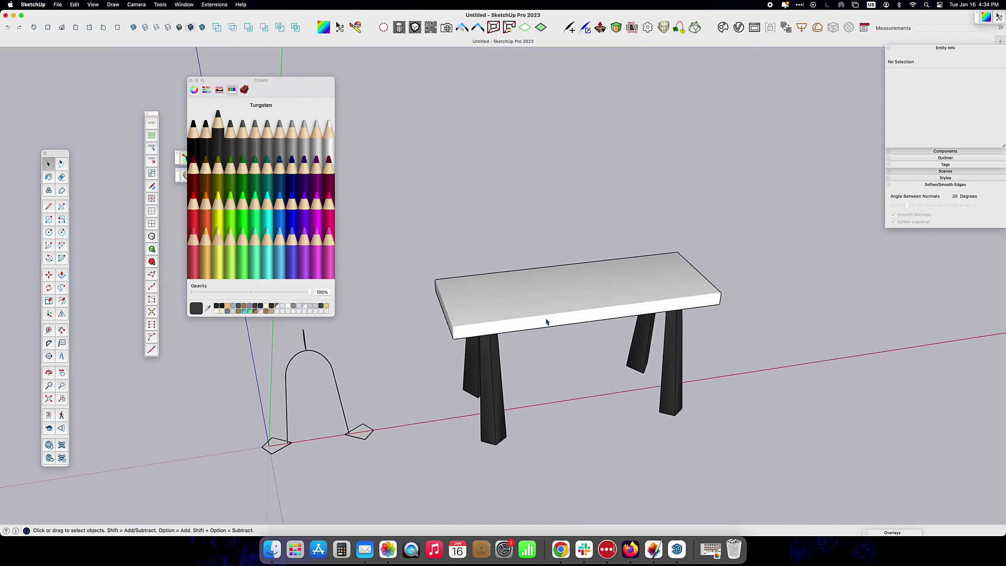
Browse the image palettes to the saved Wood021_2K-JPG folder, shown as thumbnails
{"action": "left_click", "coordinate": [244, 89]}
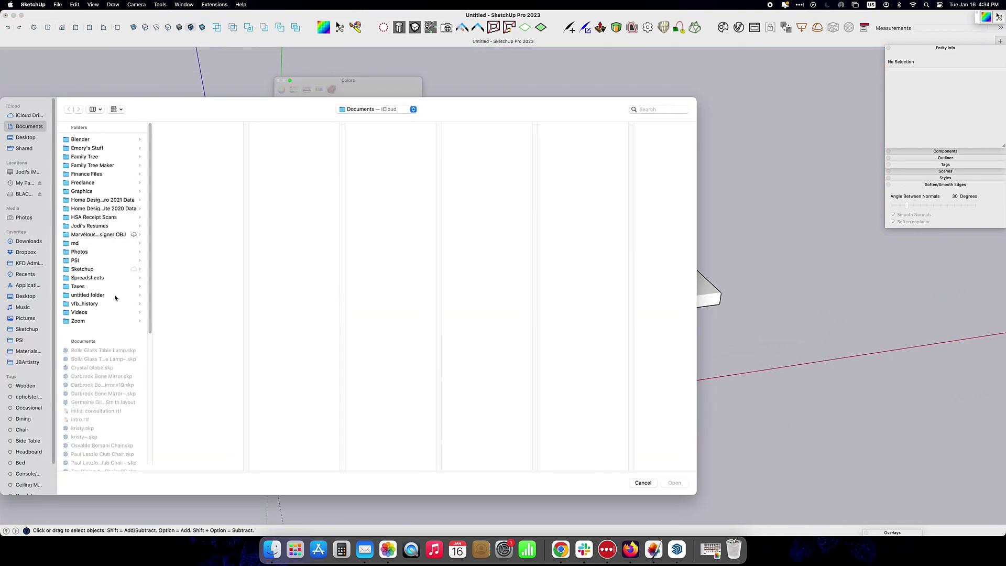
{"action": "left_click", "coordinate": [23, 355]}
{"action": "left_click", "coordinate": [84, 260]}
{"action": "left_click", "coordinate": [174, 149]}
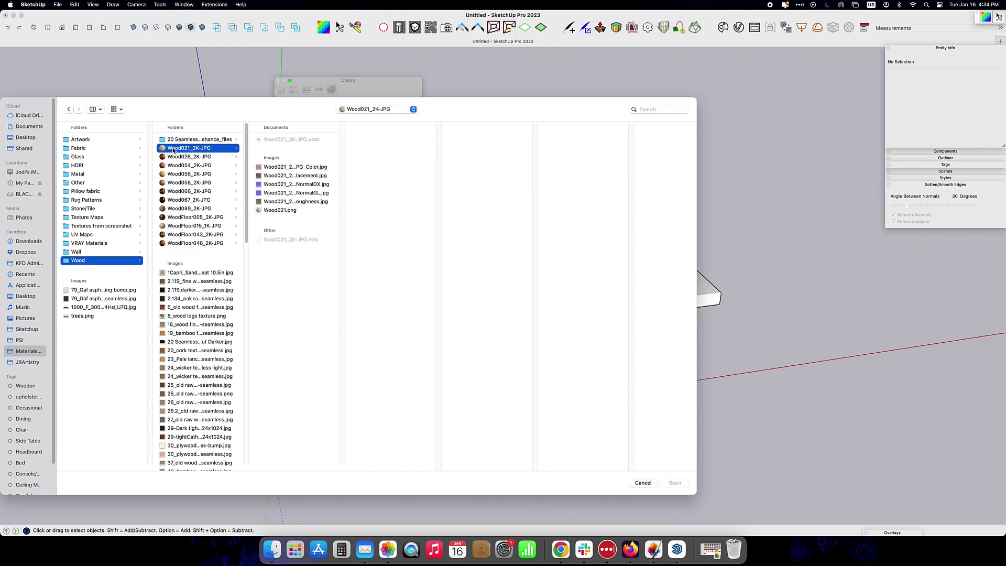
{"action": "left_click", "coordinate": [117, 109]}
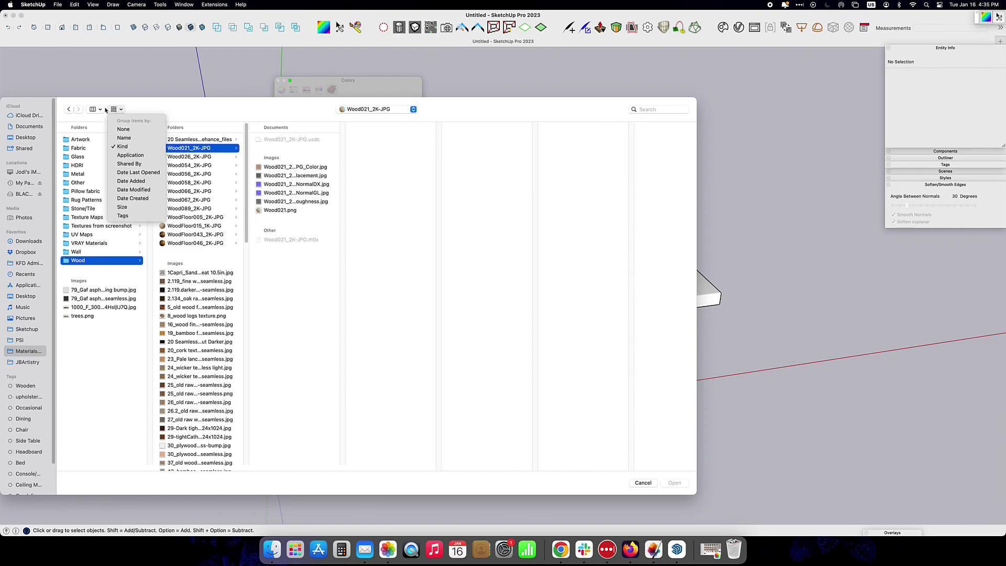
{"action": "left_click", "coordinate": [95, 108]}
{"action": "left_click", "coordinate": [108, 144]}
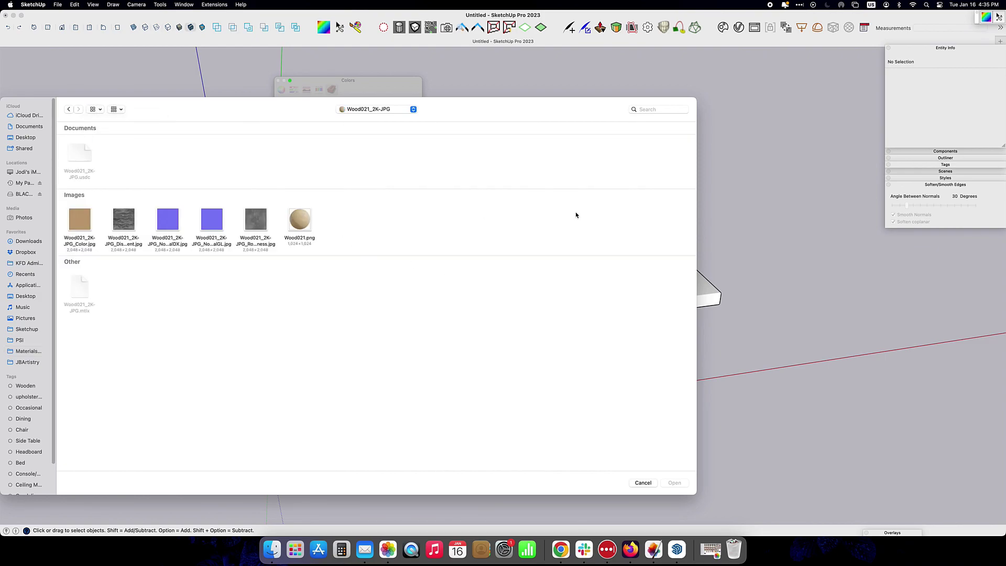
Load the golden brown wood image from the Wood folder as a new texture
{"action": "left_click", "coordinate": [352, 109]}
{"action": "left_click", "coordinate": [672, 195]}
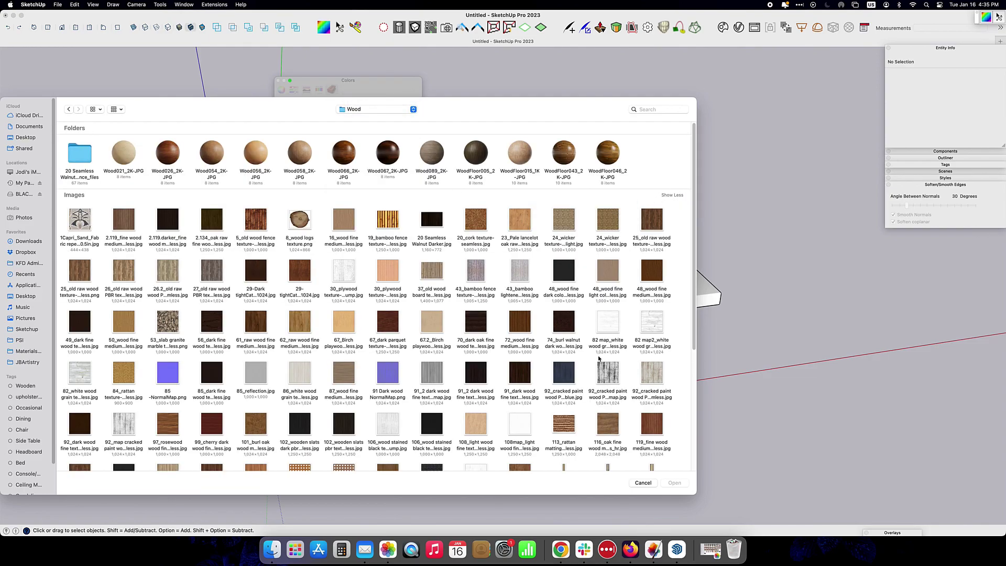
{"action": "scroll", "coordinate": [351, 354], "scroll_direction": "down", "scroll_amount": 3}
{"action": "scroll", "coordinate": [335, 361], "scroll_direction": "down", "scroll_amount": 3}
{"action": "scroll", "coordinate": [304, 372], "scroll_direction": "down", "scroll_amount": 2}
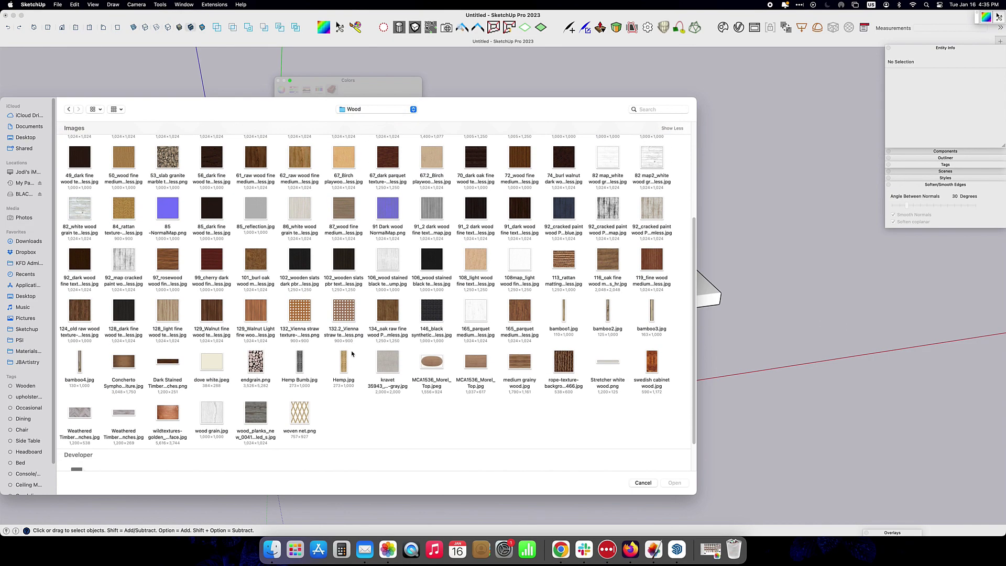
{"action": "scroll", "coordinate": [280, 383], "scroll_direction": "down", "scroll_amount": 1}
{"action": "left_click", "coordinate": [674, 482]}
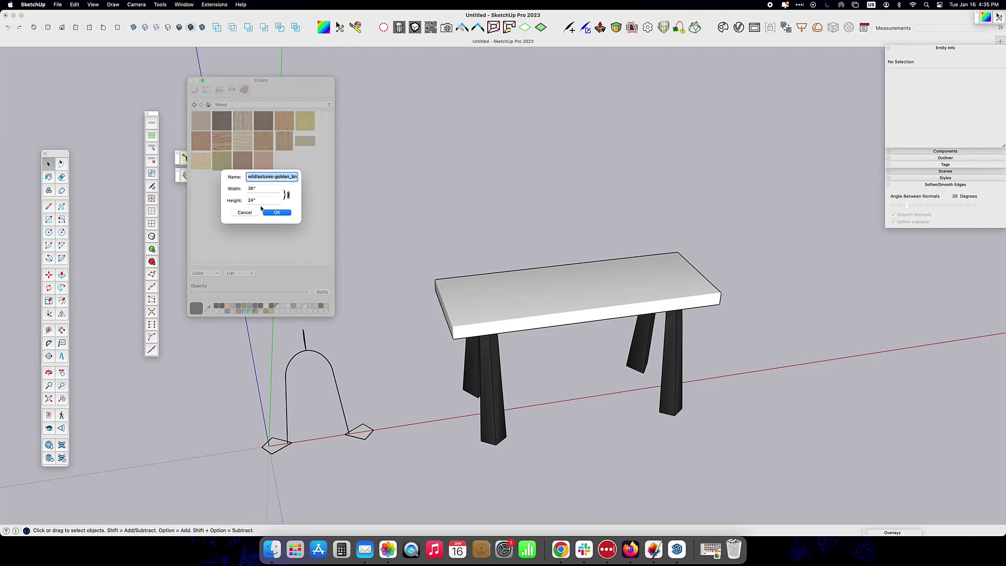
{"action": "key", "text": "Return"}
Paint the whole bench top with the wood texture using cylindrical mapping
{"action": "left_click", "coordinate": [608, 280]}
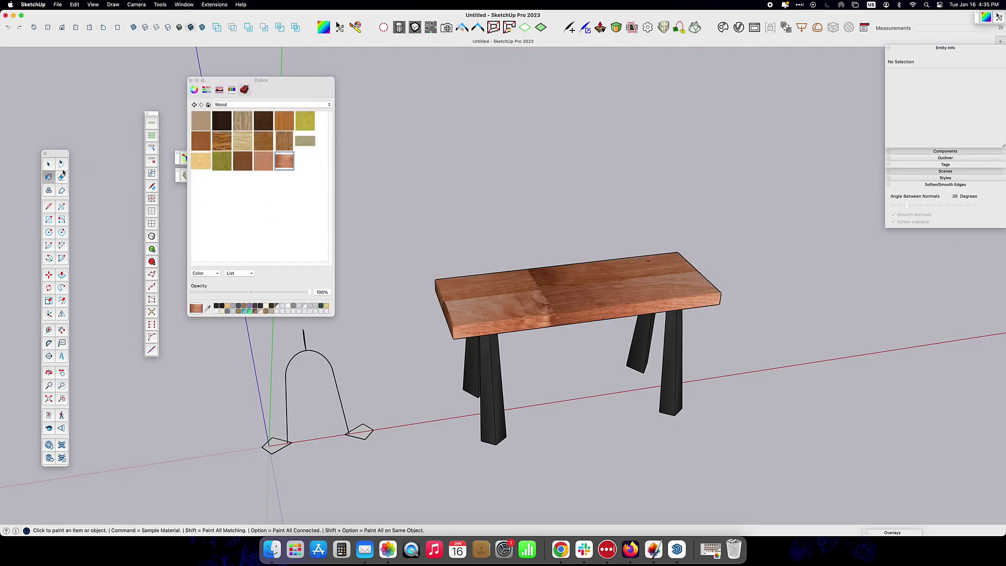
{"action": "key", "text": "super+z"}
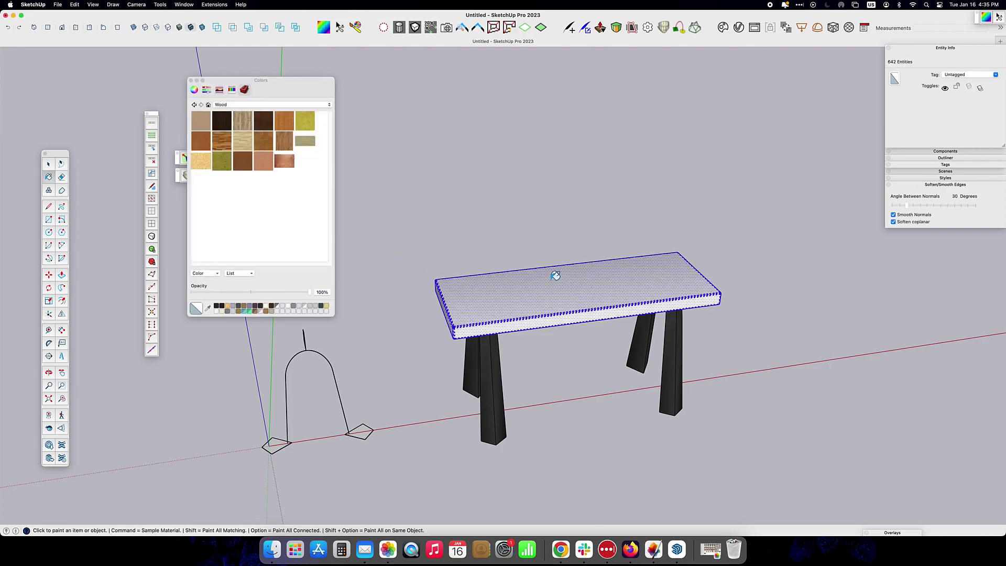
{"action": "left_click", "coordinate": [506, 267]}
{"action": "middle_click_drag", "start_coordinate": [537, 218], "coordinate": [465, 226]}
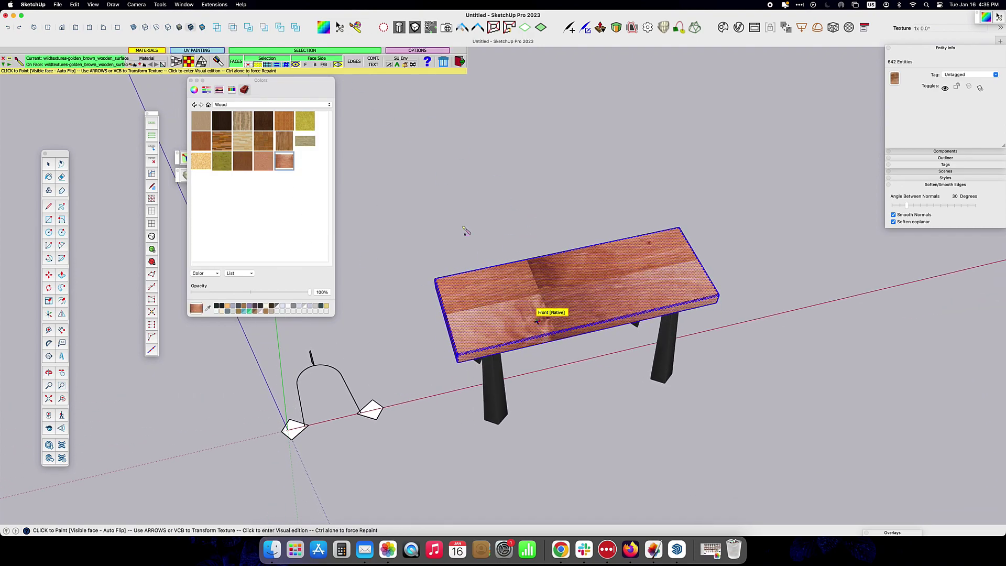
{"action": "right_click", "coordinate": [531, 301]}
{"action": "left_click", "coordinate": [587, 320]}
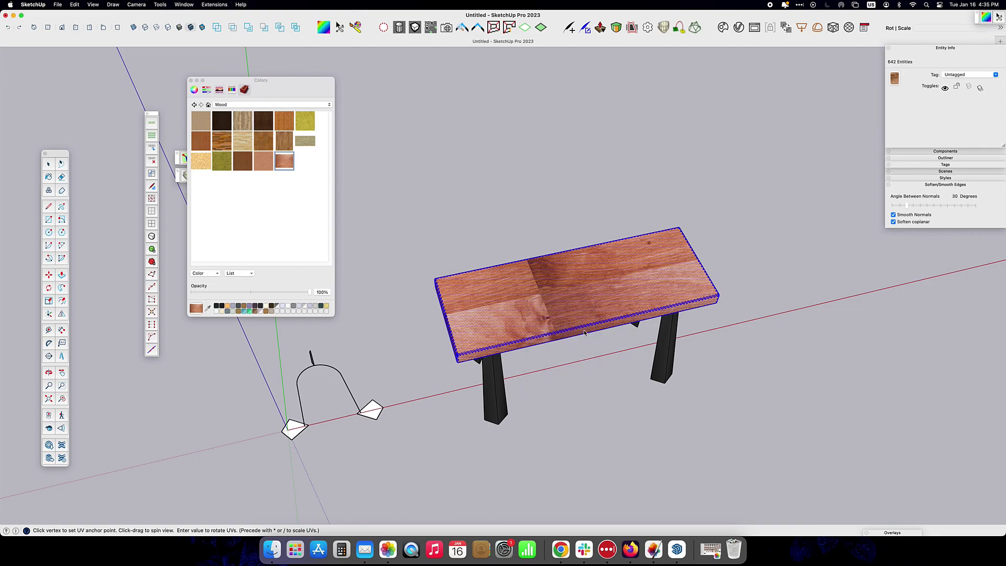
Edit the wood material's texture width
{"action": "middle_click_drag", "start_coordinate": [587, 320], "coordinate": [547, 129]}
{"action": "right_click", "coordinate": [284, 161]}
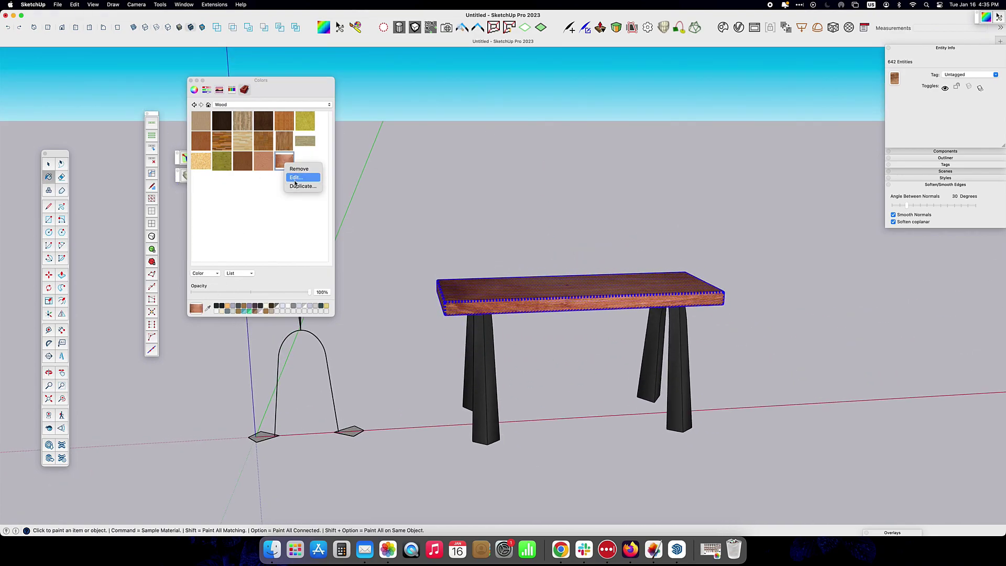
{"action": "left_click", "coordinate": [296, 173]}
{"action": "left_click", "coordinate": [227, 273]}
{"action": "type", "text": "18\""}
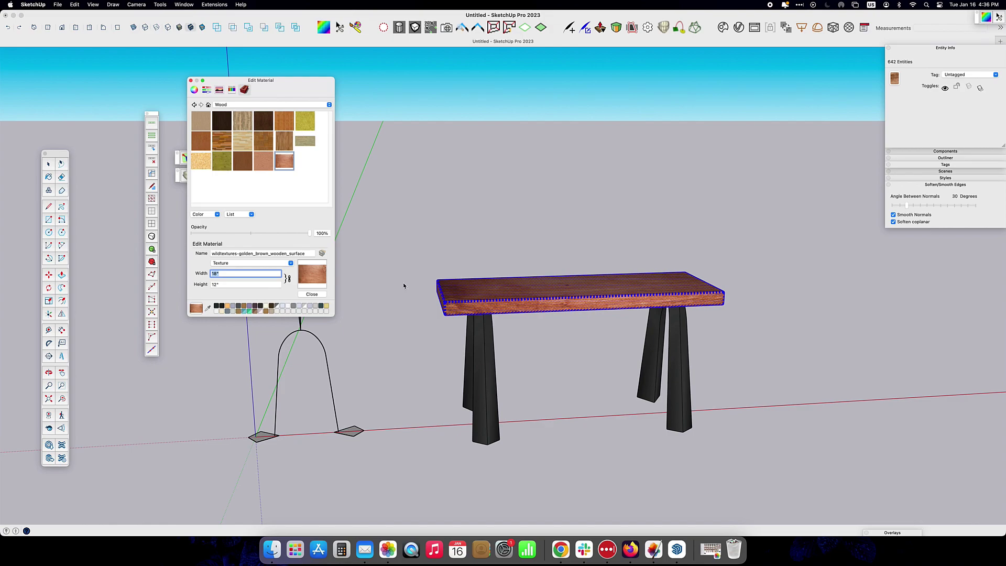
Rescale the projected wood grain on the bench top so it looks natural
{"action": "middle_click_drag", "start_coordinate": [403, 286], "coordinate": [567, 371]}
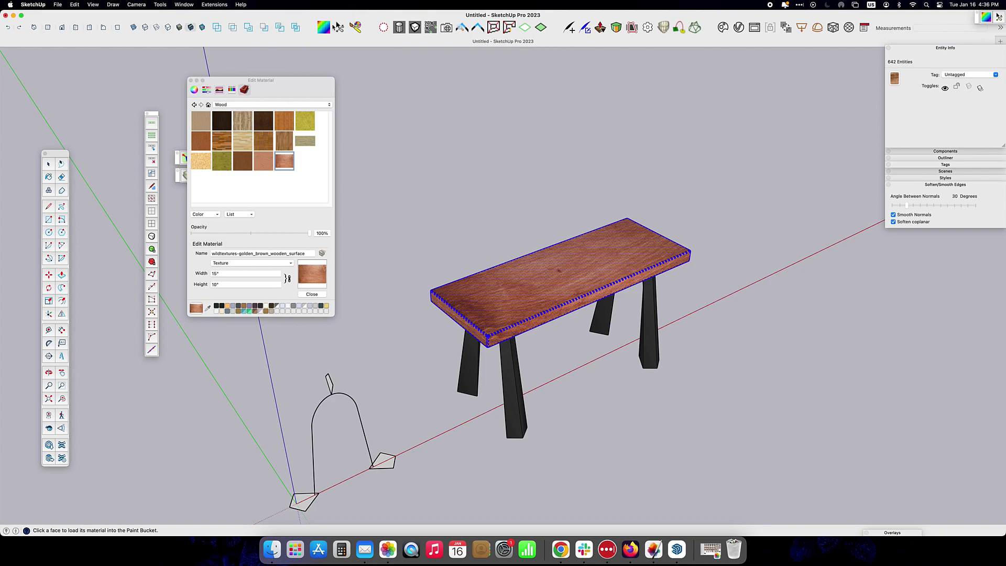
{"action": "right_click", "coordinate": [558, 277]}
{"action": "left_click", "coordinate": [591, 309]}
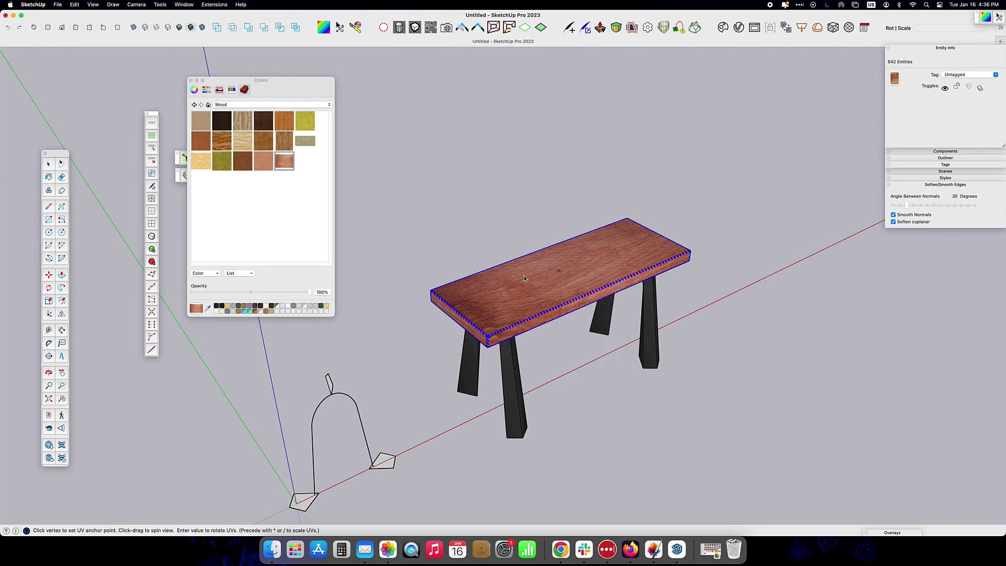
{"action": "left_click", "coordinate": [358, 28]}
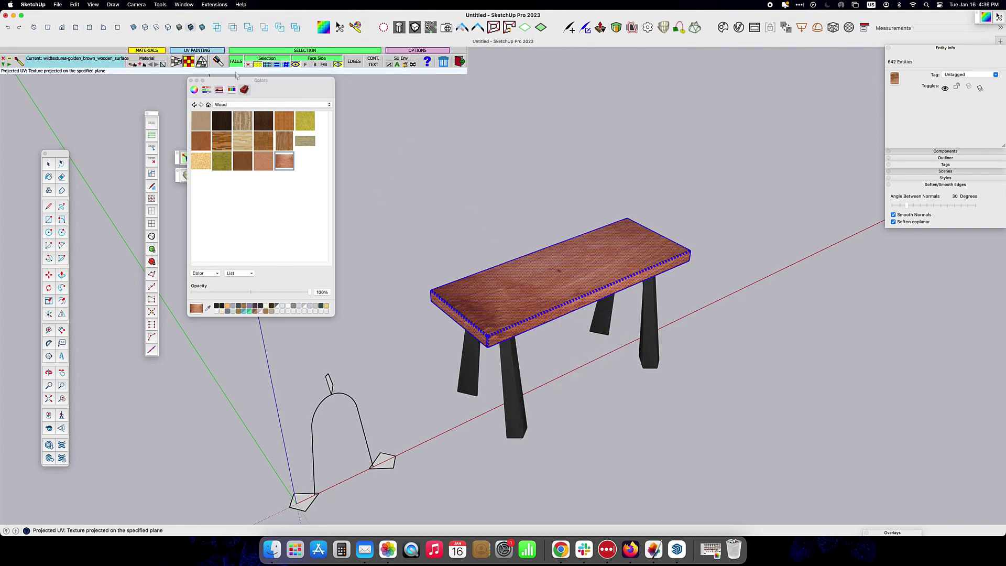
{"action": "left_click_drag", "start_coordinate": [553, 265], "coordinate": [555, 269]}
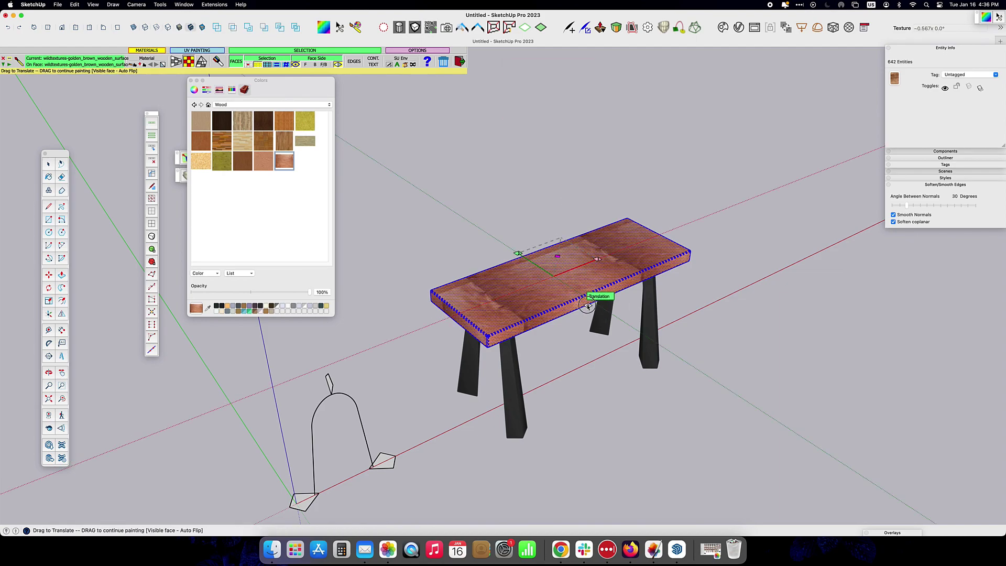
{"action": "left_click_drag", "start_coordinate": [558, 256], "coordinate": [559, 250]}
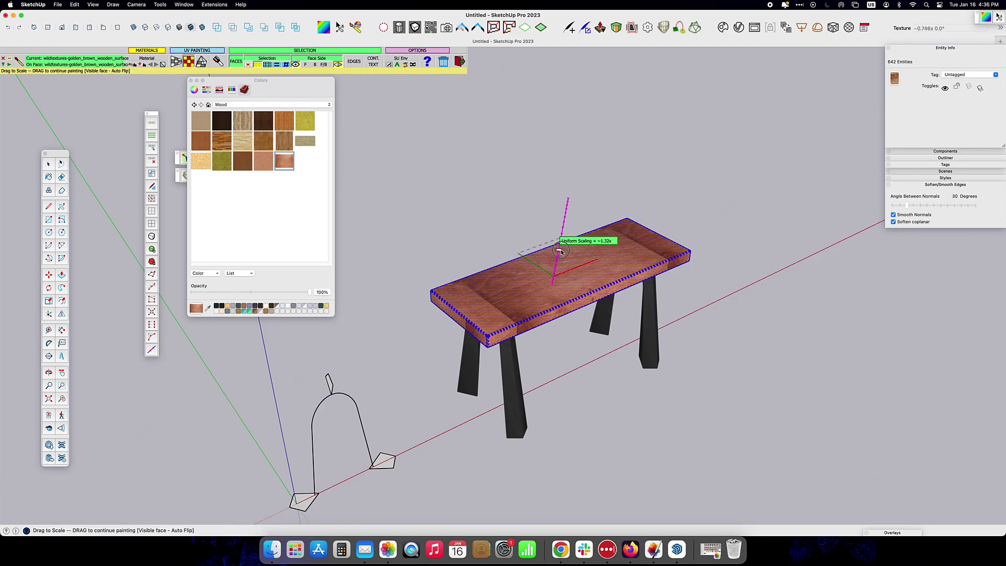
{"action": "key", "text": "space"}
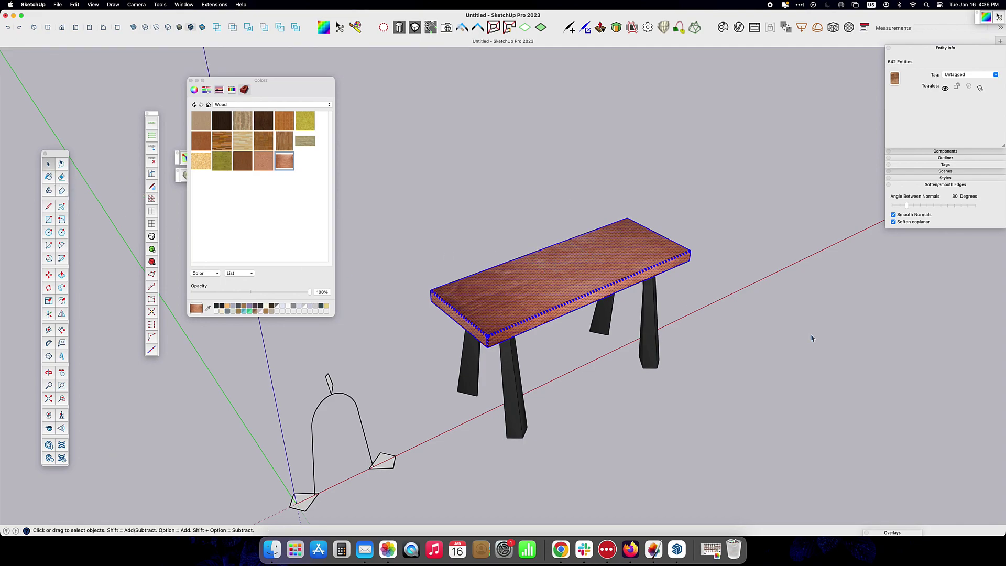
{"action": "middle_click_drag", "start_coordinate": [811, 337], "coordinate": [742, 368]}
{"action": "left_click", "coordinate": [775, 354]}
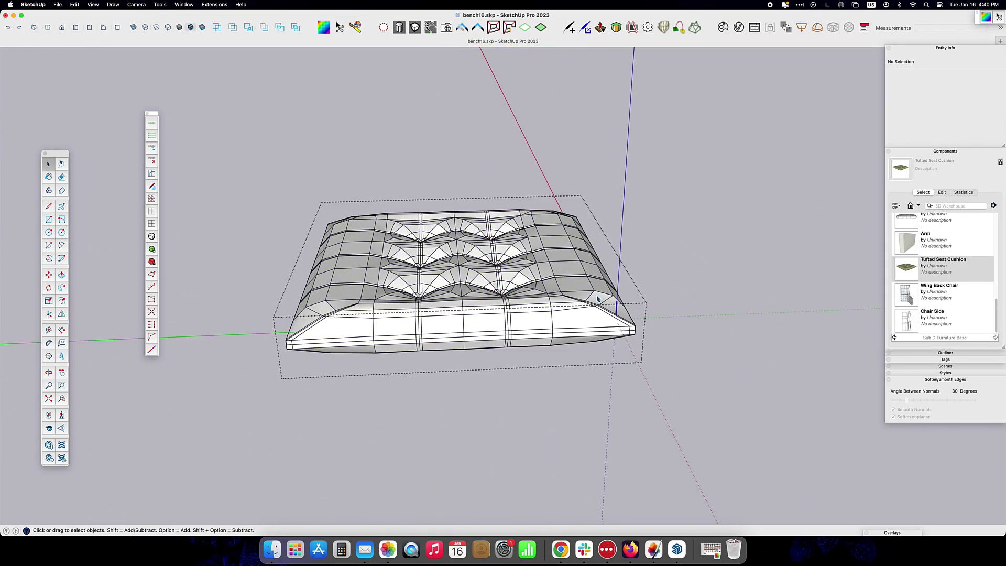
Scale the cushion down to fit the bench top
{"action": "key", "text": "super+a"}
{"action": "key", "text": "s"}
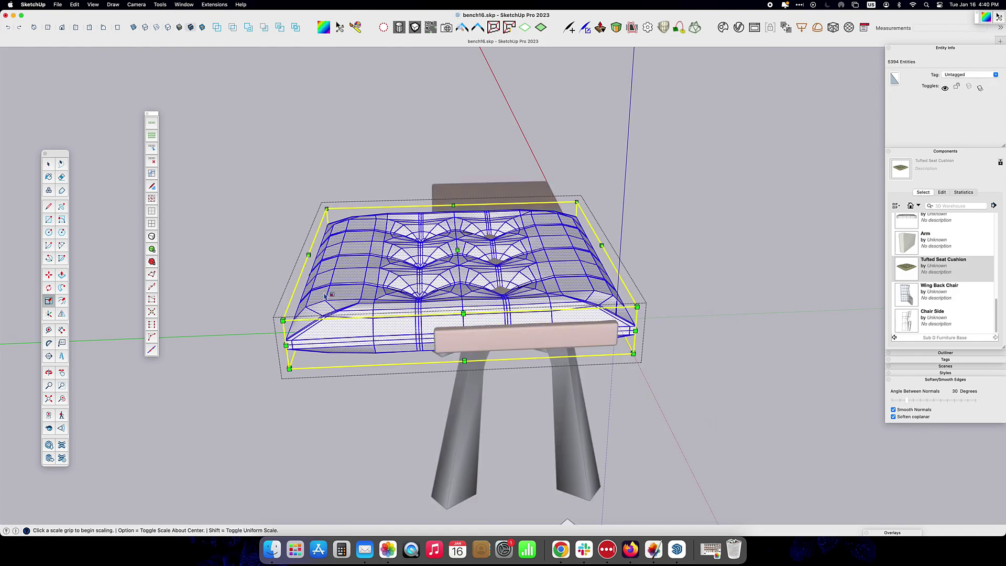
{"action": "left_click_drag", "start_coordinate": [289, 368], "coordinate": [370, 303]}
{"action": "middle_click_drag", "start_coordinate": [370, 304], "coordinate": [121, 314]}
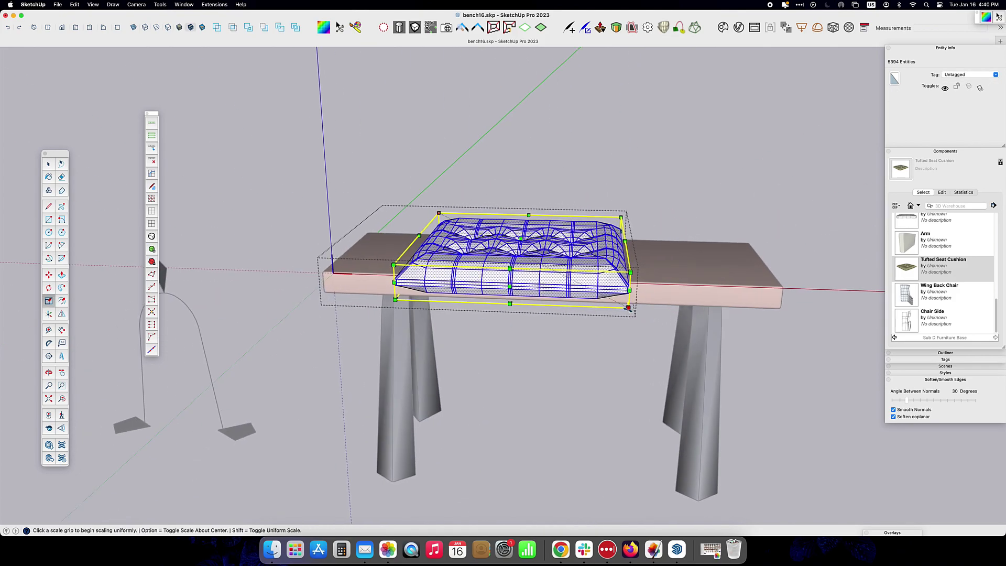
{"action": "mouse_move", "coordinate": [543, 325]}
{"action": "middle_mouse_down"}
{"action": "mouse_move", "coordinate": [375, 263]}
{"action": "mouse_move", "coordinate": [422, 359]}
{"action": "middle_mouse_up"}
{"action": "key", "text": "space"}
{"action": "left_click", "coordinate": [537, 331]}
Place the cushion on the top's left half and copy it to the right half
{"action": "key", "text": "m"}
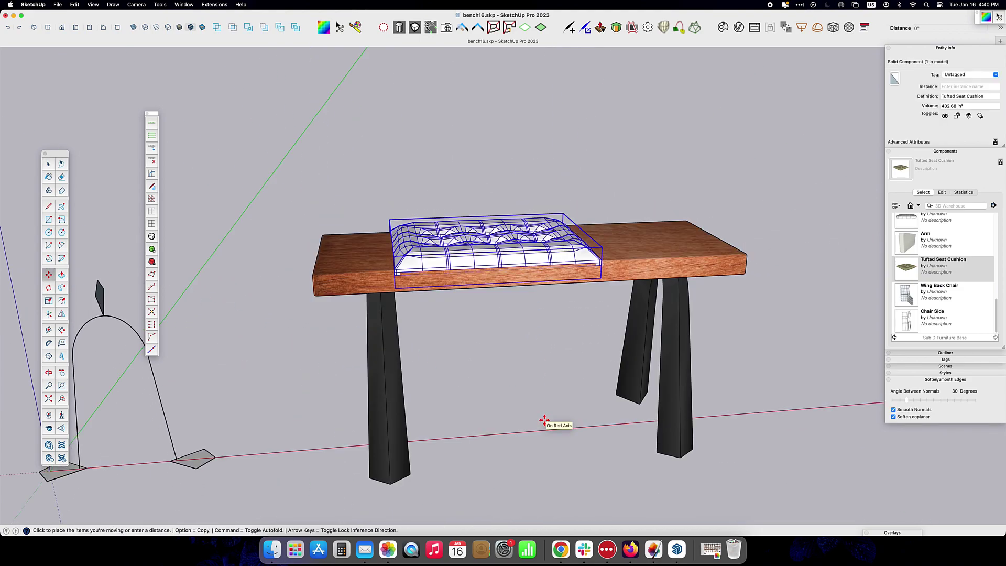
{"action": "left_click", "coordinate": [545, 422]}
{"action": "left_click", "coordinate": [518, 389]}
{"action": "key", "text": "alt"}
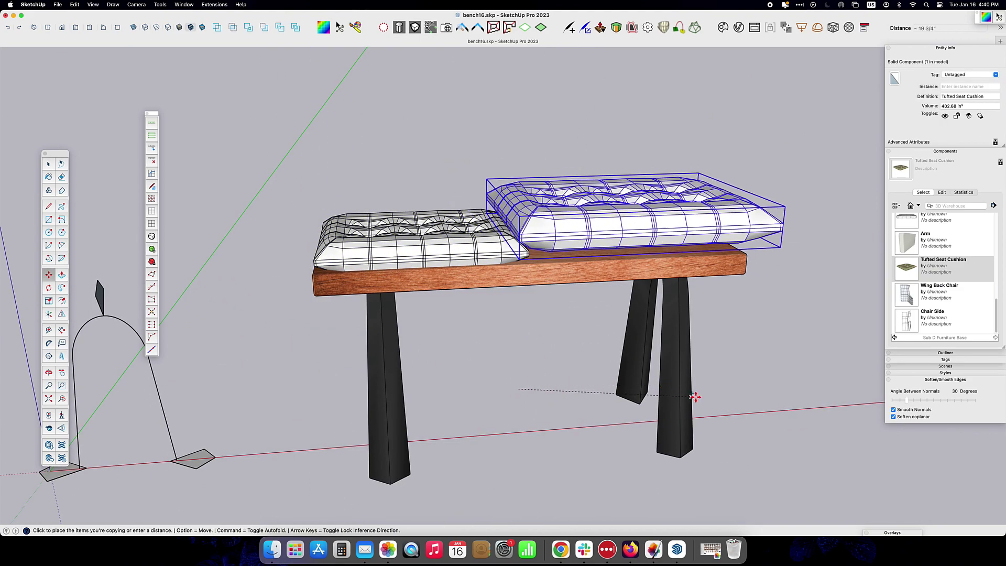
{"action": "left_click", "coordinate": [698, 402]}
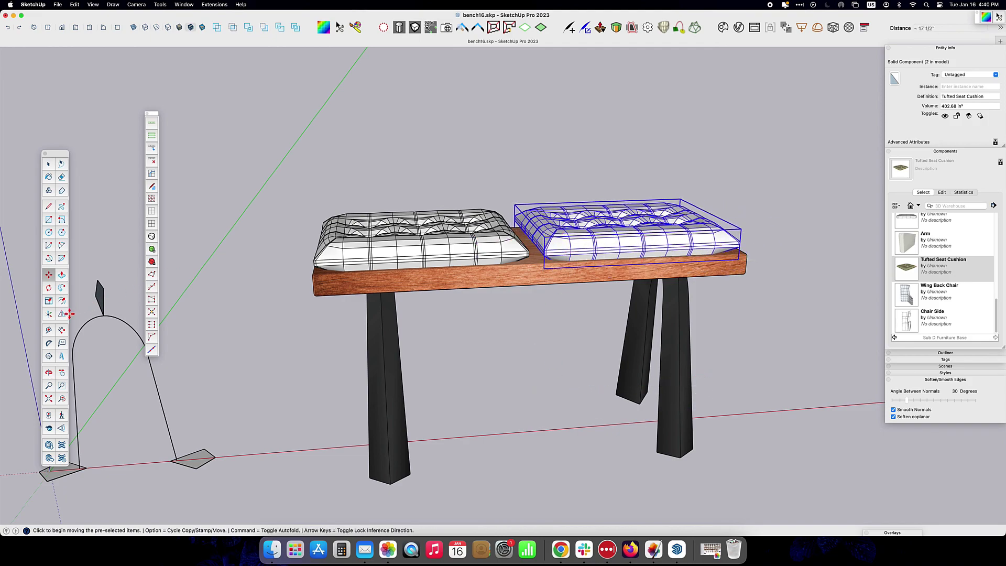
{"action": "key", "text": "space"}
Select all geometry inside the left cushion and soften its edges at 70 degrees
{"action": "left_click", "coordinate": [434, 231]}
{"action": "double_click", "coordinate": [433, 228]}
{"action": "triple_click", "coordinate": [434, 224]}
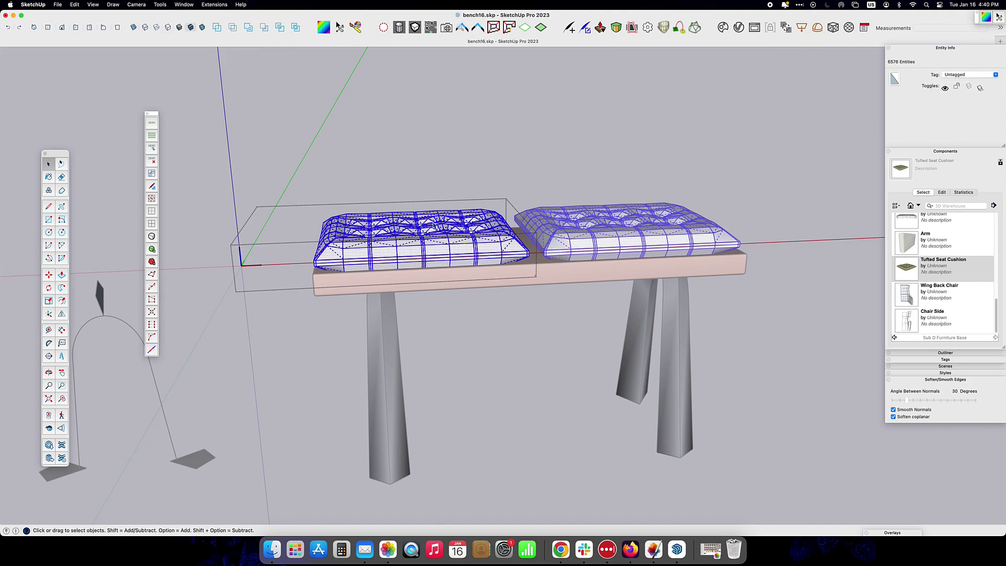
{"action": "key", "text": "Escape"}
{"action": "key", "text": "Escape"}
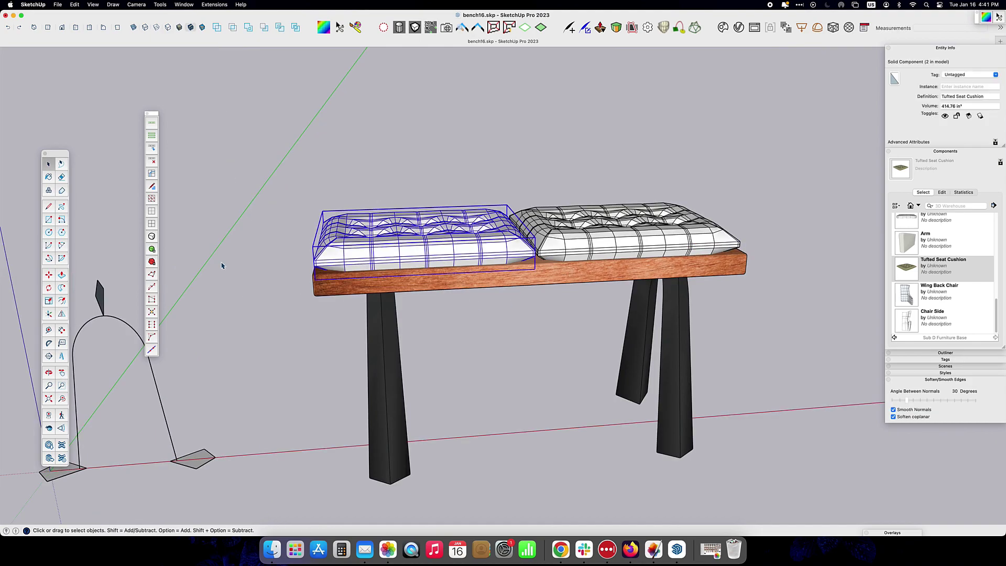
{"action": "middle_click_drag", "start_coordinate": [522, 230], "coordinate": [495, 267]}
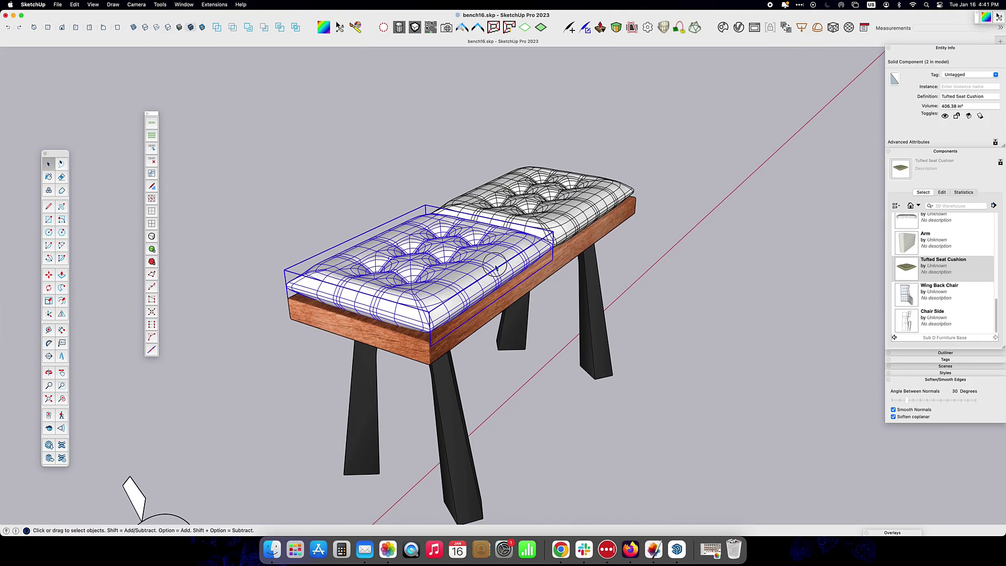
{"action": "double_click", "coordinate": [495, 267]}
{"action": "left_click_drag", "start_coordinate": [252, 166], "coordinate": [702, 407]}
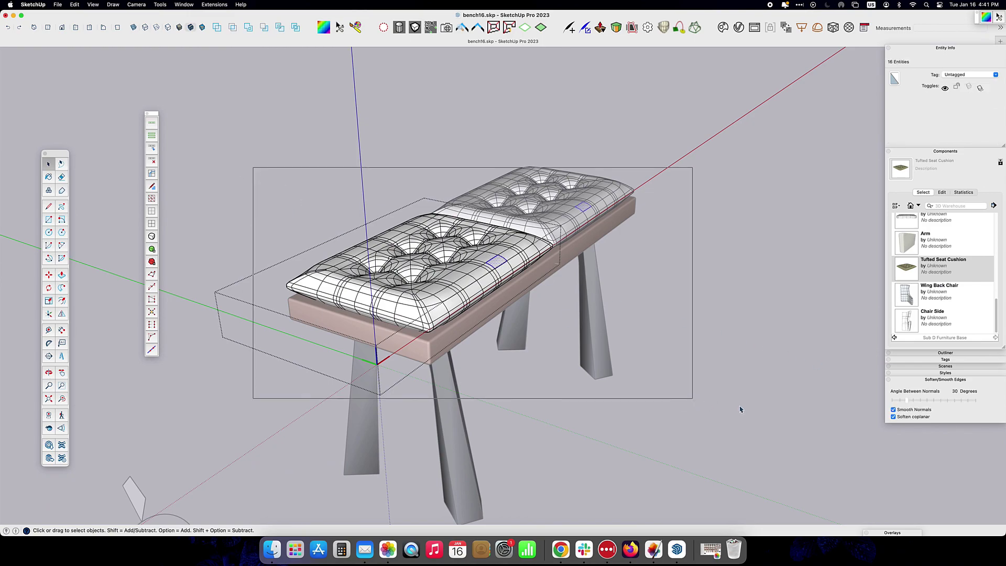
{"action": "left_click", "coordinate": [893, 410]}
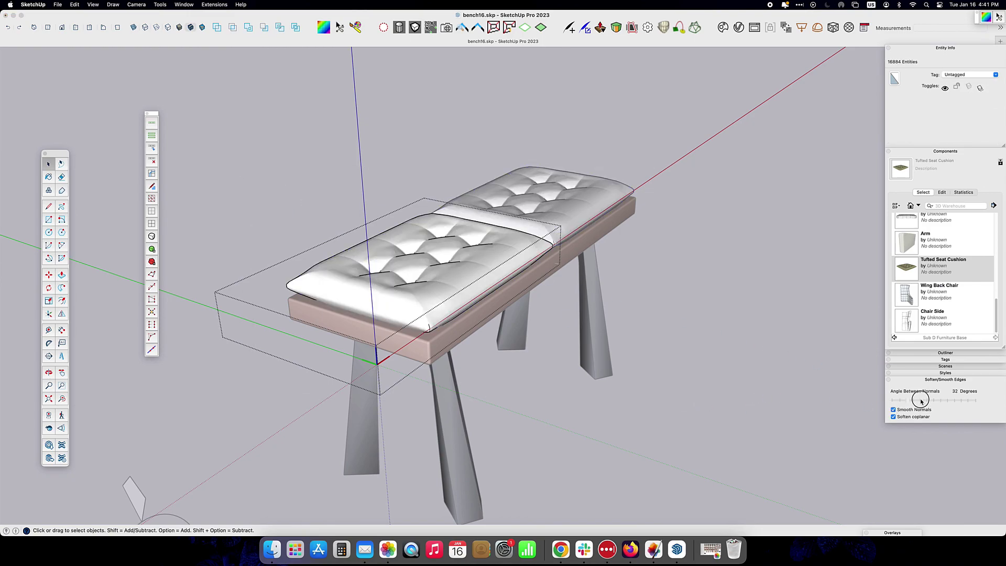
{"action": "left_click", "coordinate": [733, 400]}
{"action": "mouse_move", "coordinate": [733, 400]}
{"action": "middle_mouse_down"}
{"action": "mouse_move", "coordinate": [487, 337]}
{"action": "mouse_move", "coordinate": [572, 310]}
{"action": "mouse_move", "coordinate": [538, 384]}
{"action": "middle_mouse_up"}
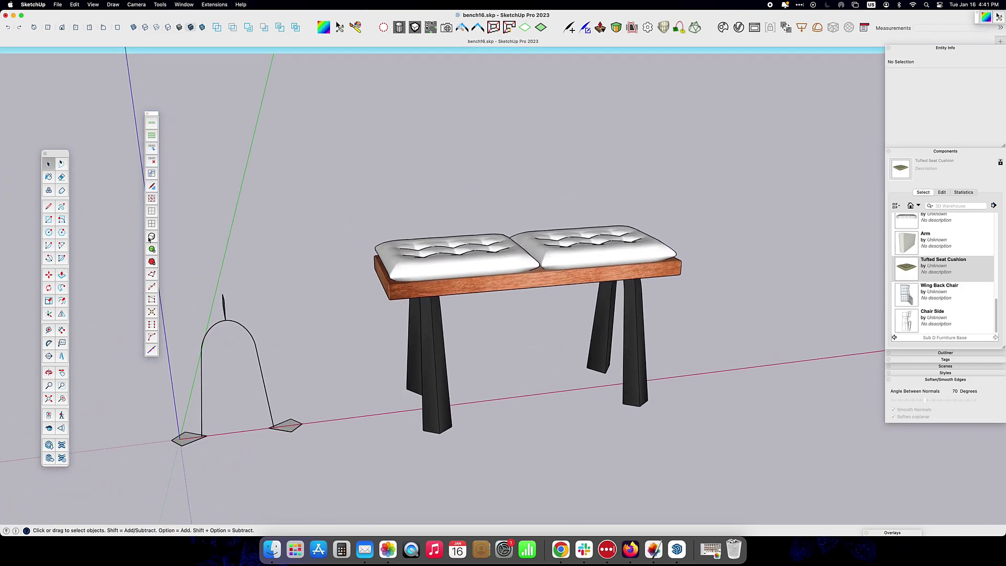
Paint the cushions dark blue fabric from the Carpet, Fabrics, Leathers, Textiles and Wallpaper collection
{"action": "left_click", "coordinate": [49, 177]}
{"action": "left_click", "coordinate": [220, 104]}
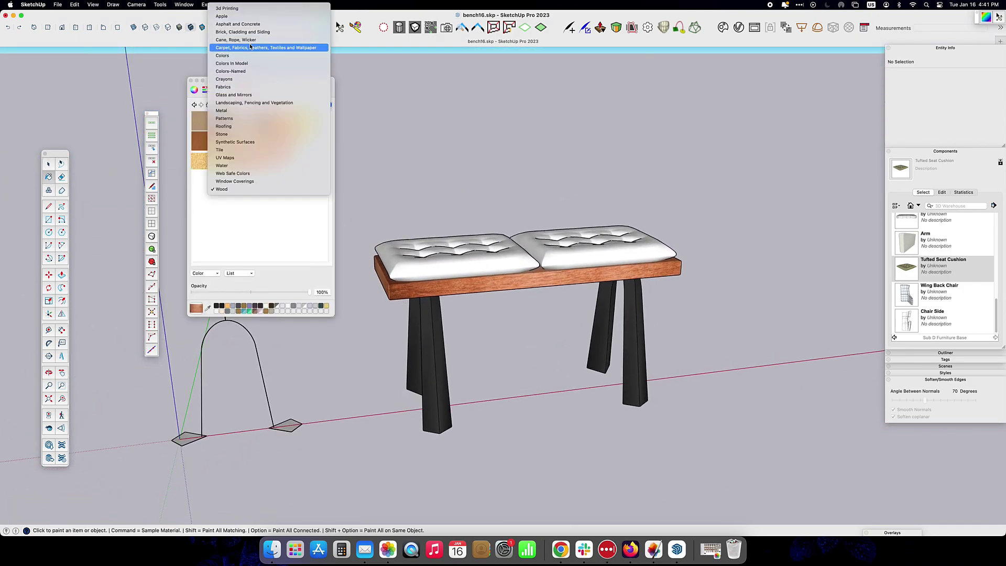
{"action": "left_click", "coordinate": [250, 48]}
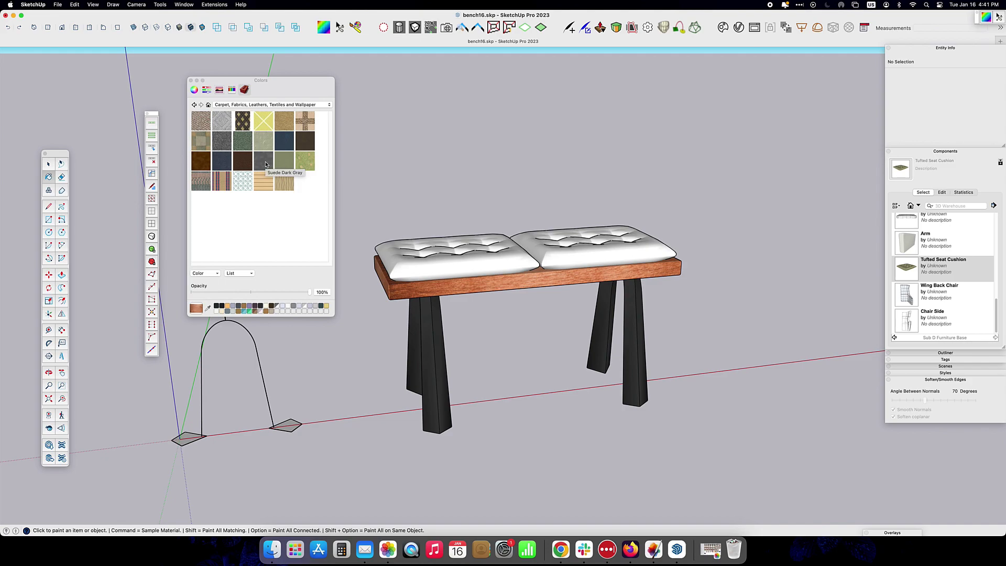
{"action": "key", "text": "space"}
{"action": "double_click", "coordinate": [423, 253]}
{"action": "key", "text": "super+a"}
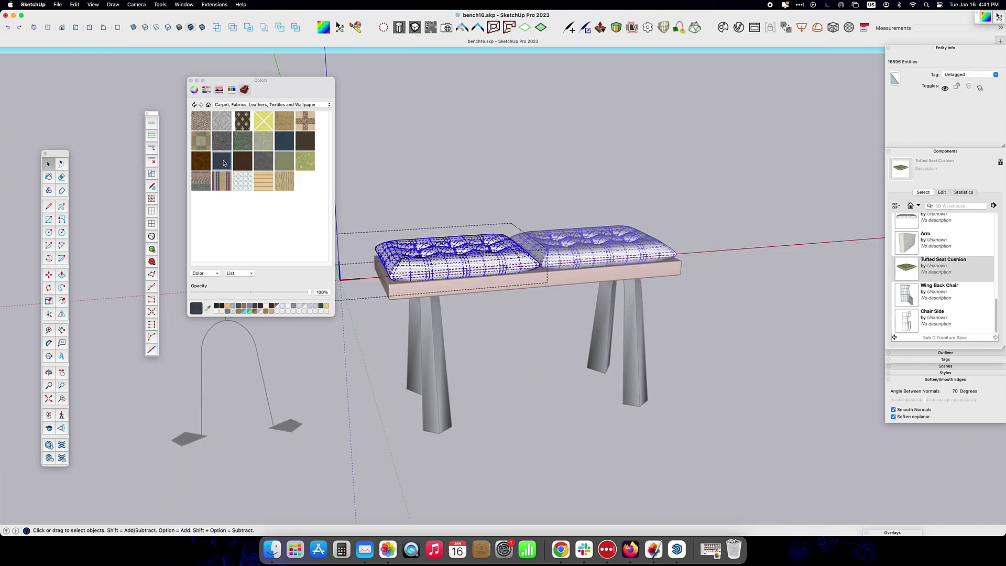
{"action": "key", "text": "super+shift+a"}
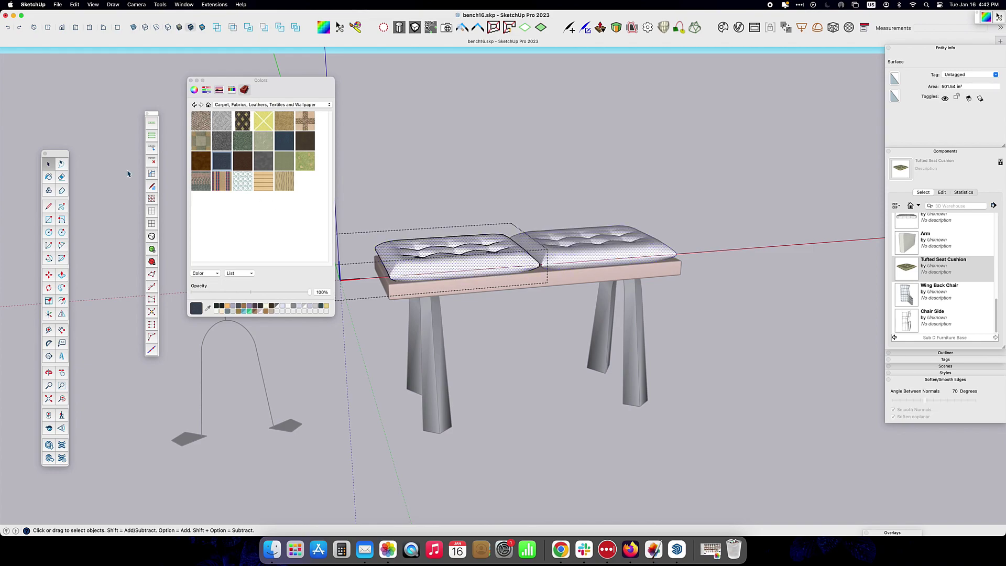
{"action": "key", "text": "b"}
{"action": "left_click", "coordinate": [512, 264]}
Box-map the fabric texture onto the left cushion
{"action": "key", "text": "u"}
{"action": "right_click", "coordinate": [459, 261]}
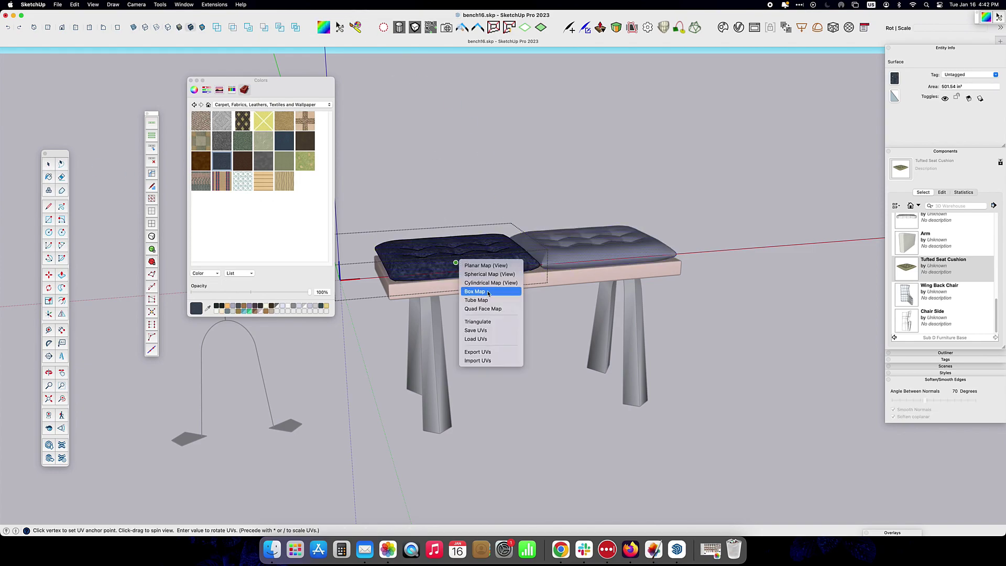
{"action": "left_click", "coordinate": [488, 292]}
{"action": "mouse_move", "coordinate": [530, 166]}
{"action": "middle_mouse_down"}
{"action": "mouse_move", "coordinate": [498, 359]}
{"action": "mouse_move", "coordinate": [35, 159]}
{"action": "middle_mouse_up"}
{"action": "mouse_move", "coordinate": [515, 229]}
{"action": "middle_mouse_down"}
{"action": "mouse_move", "coordinate": [579, 382]}
{"action": "mouse_move", "coordinate": [523, 157]}
{"action": "middle_mouse_up"}
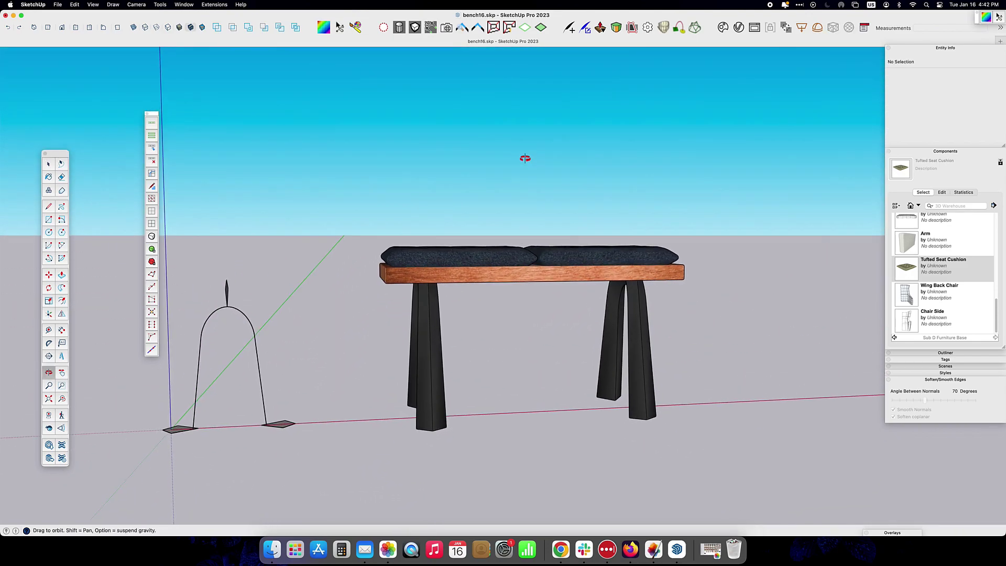
Delete the arch profile and move the bench group further to the left
{"action": "left_click_drag", "start_coordinate": [202, 252], "coordinate": [350, 426]}
{"action": "key", "text": "Delete"}
{"action": "left_click", "coordinate": [445, 385]}
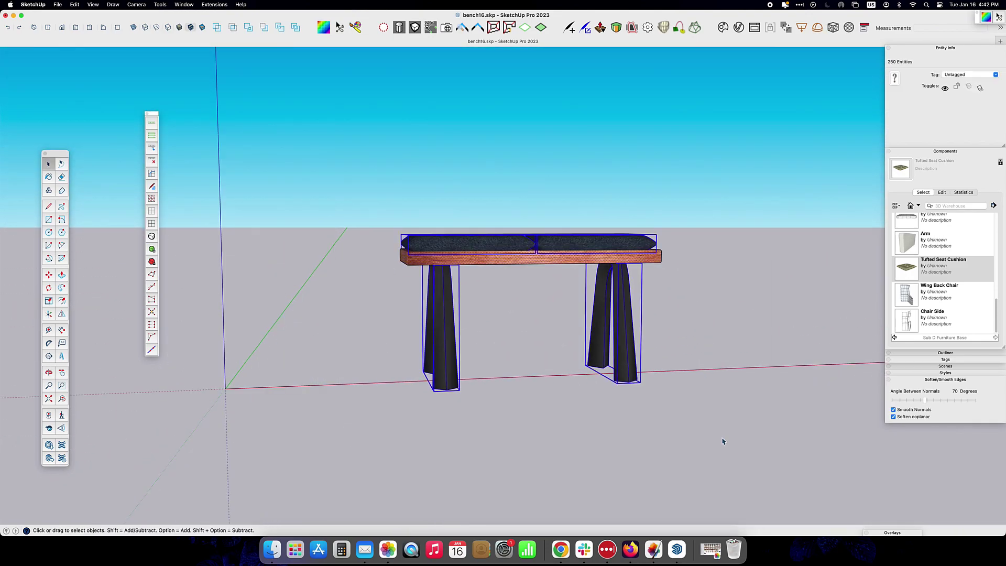
{"action": "key", "text": "m"}
{"action": "left_click", "coordinate": [752, 403]}
{"action": "left_click", "coordinate": [544, 417]}
{"action": "mouse_move", "coordinate": [545, 418]}
{"action": "middle_mouse_down"}
{"action": "mouse_move", "coordinate": [444, 412]}
{"action": "mouse_move", "coordinate": [610, 397]}
{"action": "mouse_move", "coordinate": [557, 388]}
{"action": "mouse_move", "coordinate": [610, 361]}
{"action": "mouse_move", "coordinate": [651, 388]}
{"action": "middle_mouse_up"}
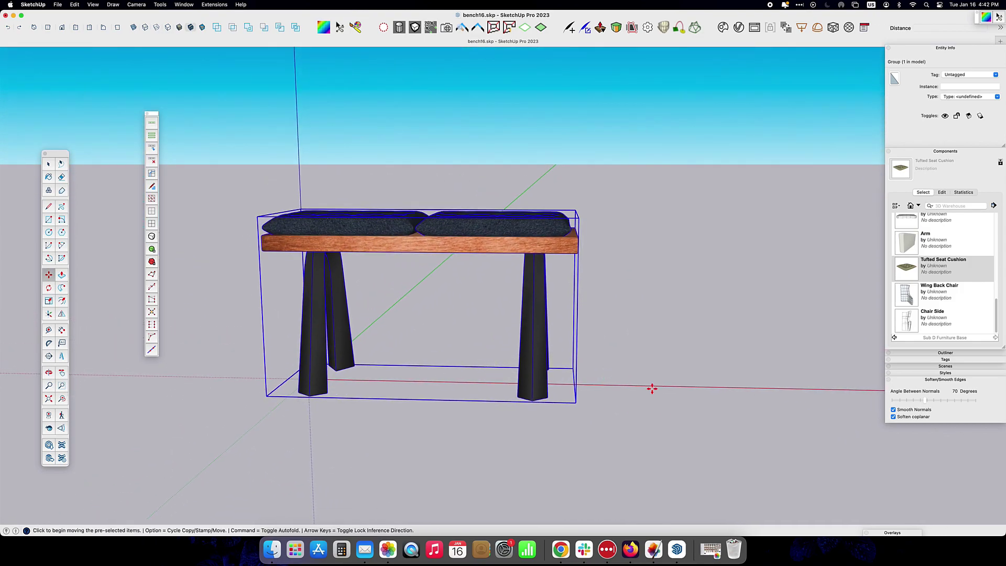
Apply a plain shaded style on white from the Styles panel
{"action": "left_click", "coordinate": [938, 151]}
{"action": "left_click", "coordinate": [937, 178]}
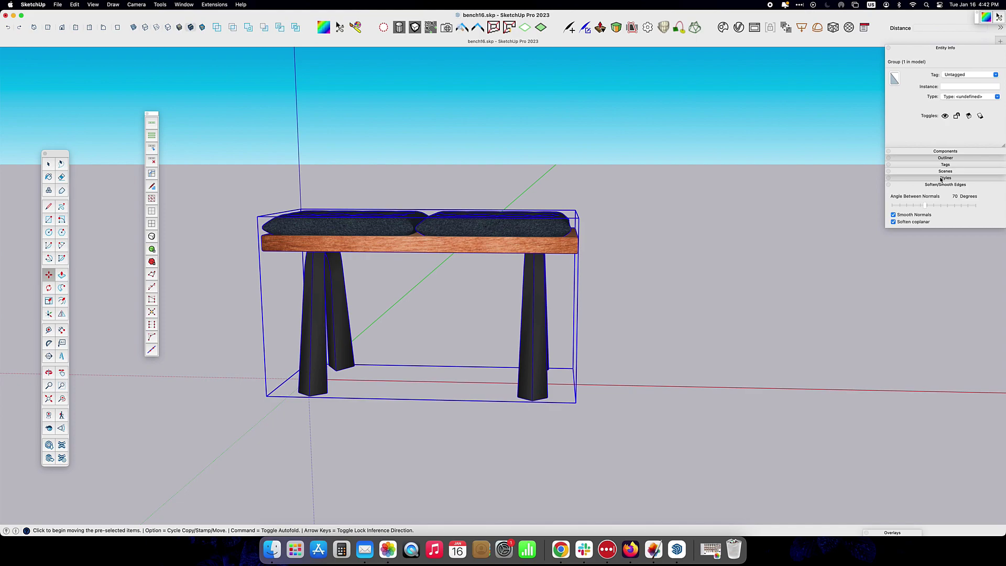
{"action": "left_click", "coordinate": [906, 279]}
Apply Shaded with textures, hide the model axes and switch to two-point perspective
{"action": "left_click", "coordinate": [927, 279]}
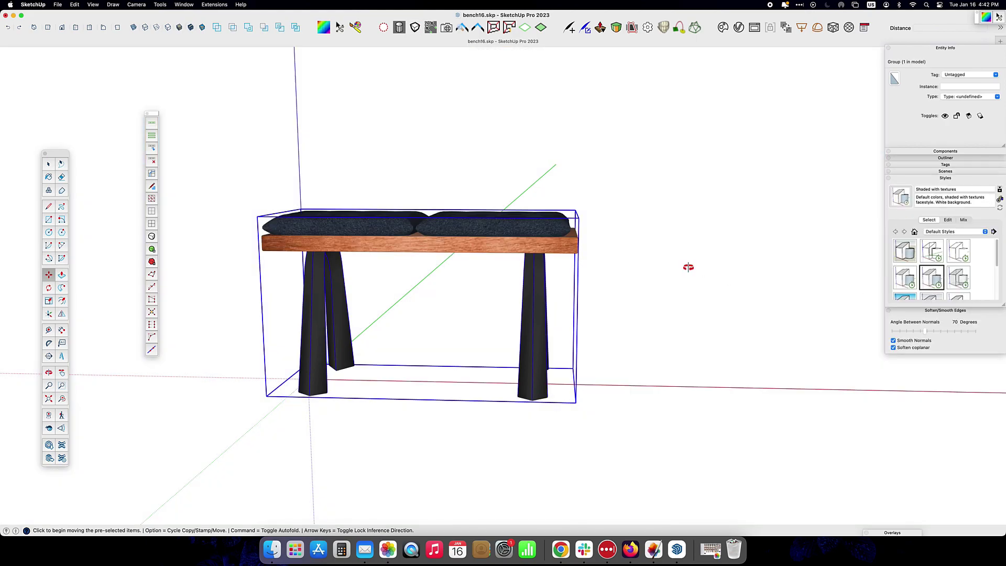
{"action": "mouse_move", "coordinate": [689, 268]}
{"action": "middle_mouse_down"}
{"action": "mouse_move", "coordinate": [646, 292]}
{"action": "mouse_move", "coordinate": [783, 260]}
{"action": "middle_mouse_up"}
{"action": "left_click", "coordinate": [125, 5]}
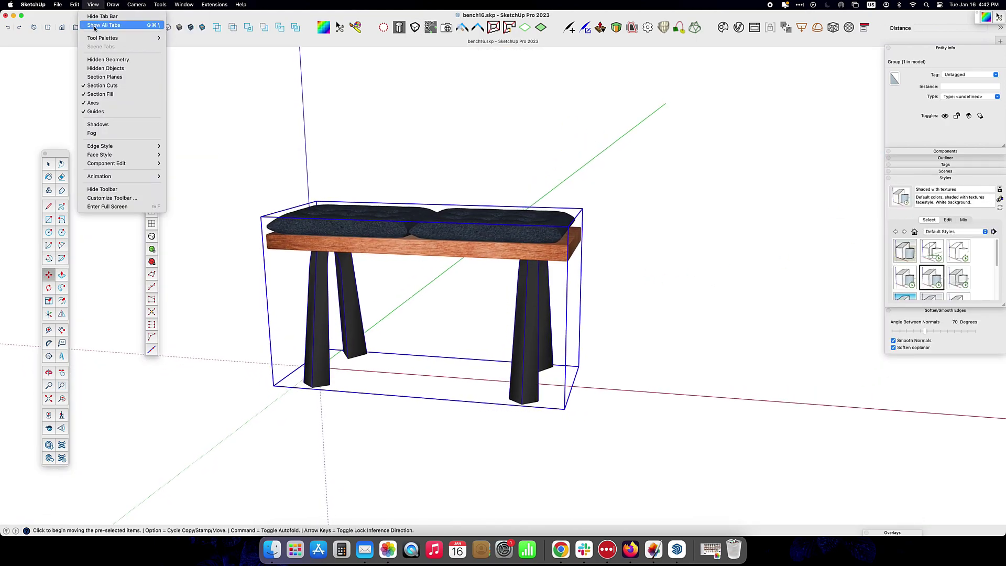
{"action": "left_click", "coordinate": [104, 79]}
{"action": "key", "text": "space"}
{"action": "left_click", "coordinate": [770, 341]}
{"action": "left_click", "coordinate": [136, 4]}
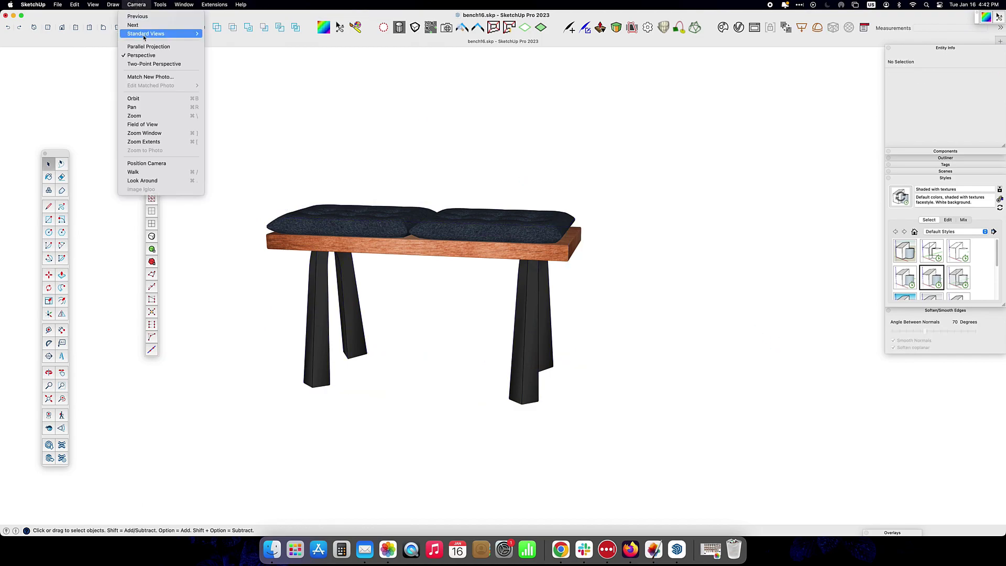
{"action": "left_click", "coordinate": [152, 62]}
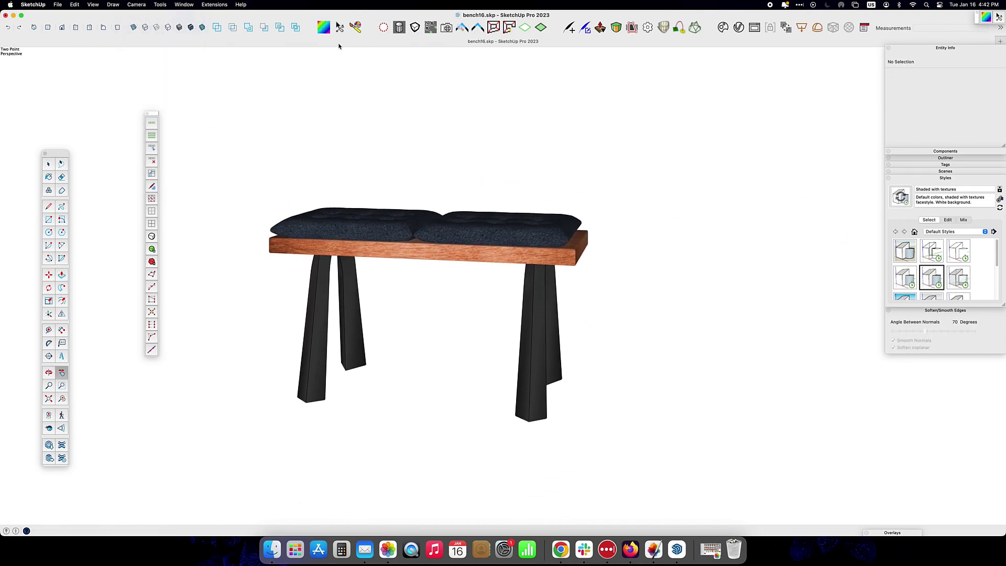
Dock the Shadows panel, turn shadows on and set the time to 01:42 PM
{"action": "left_click", "coordinate": [160, 5]}
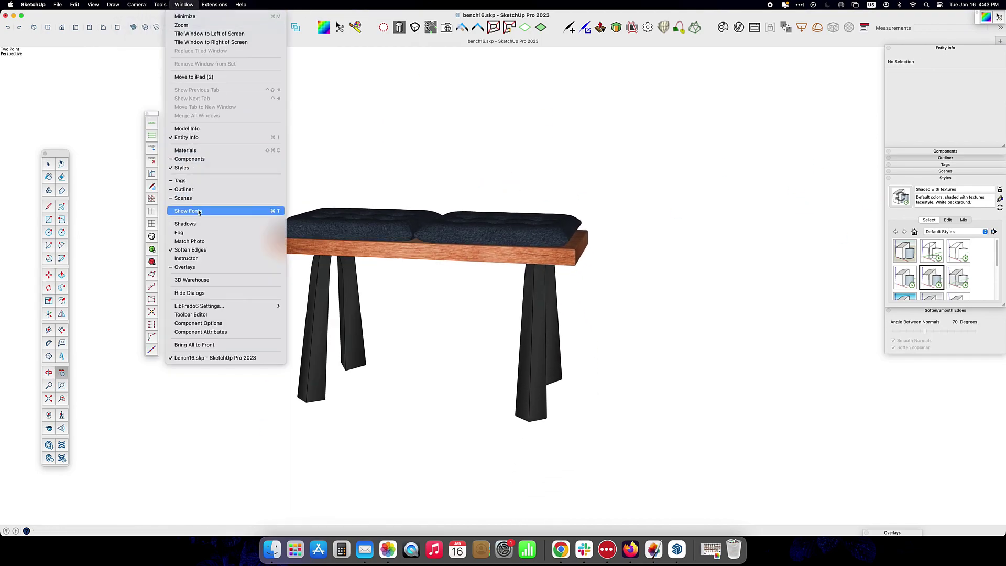
{"action": "left_click", "coordinate": [185, 224]}
{"action": "mouse_move", "coordinate": [864, 231]}
{"action": "left_mouse_down"}
{"action": "mouse_move", "coordinate": [951, 361]}
{"action": "mouse_move", "coordinate": [942, 387]}
{"action": "mouse_move", "coordinate": [941, 378]}
{"action": "left_mouse_up"}
{"action": "left_click", "coordinate": [894, 367]}
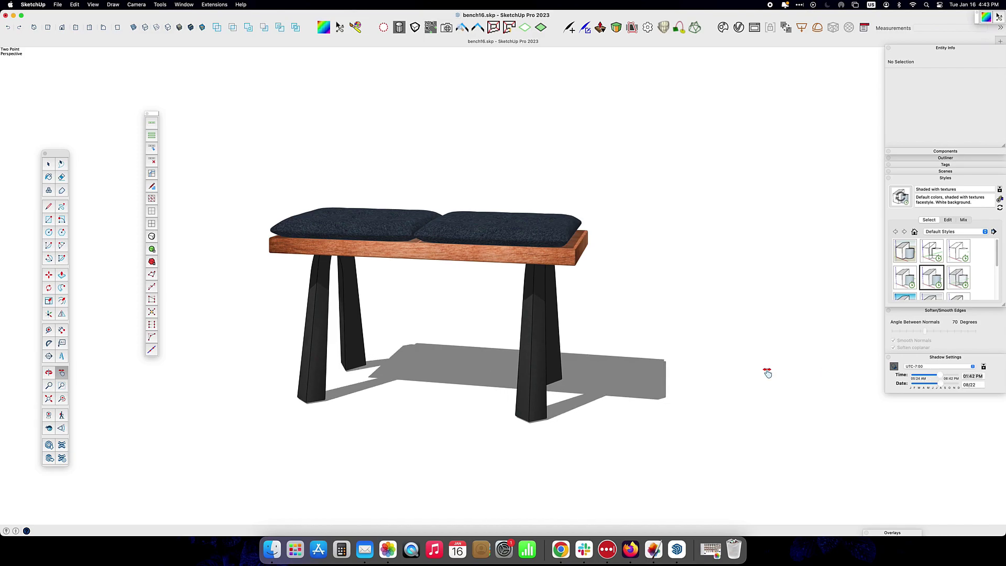
{"action": "mouse_move", "coordinate": [765, 370]}
{"action": "middle_mouse_down"}
{"action": "mouse_move", "coordinate": [653, 359]}
{"action": "mouse_move", "coordinate": [672, 347]}
{"action": "mouse_move", "coordinate": [568, 349]}
{"action": "middle_mouse_up"}
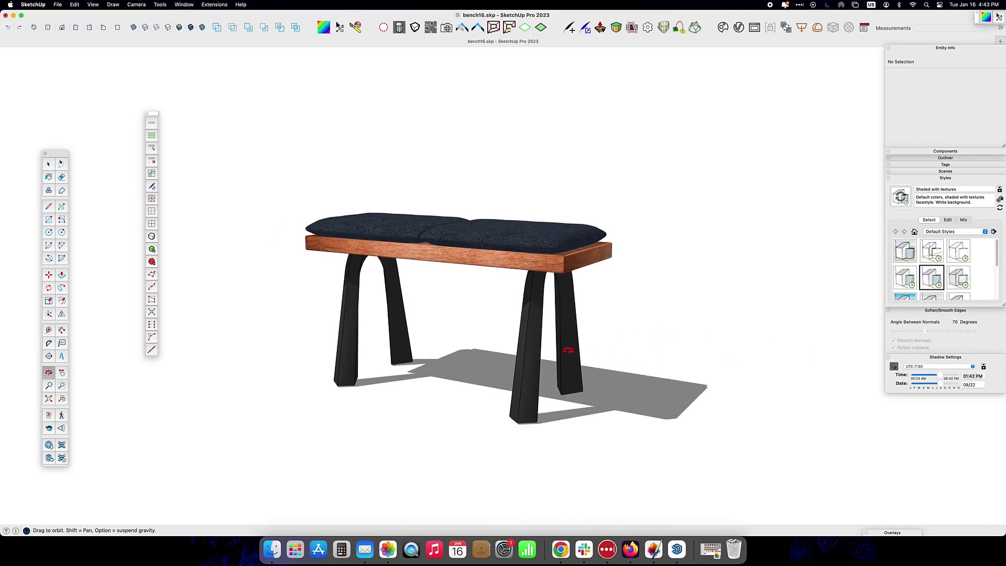
{"action": "left_click", "coordinate": [146, 114]}
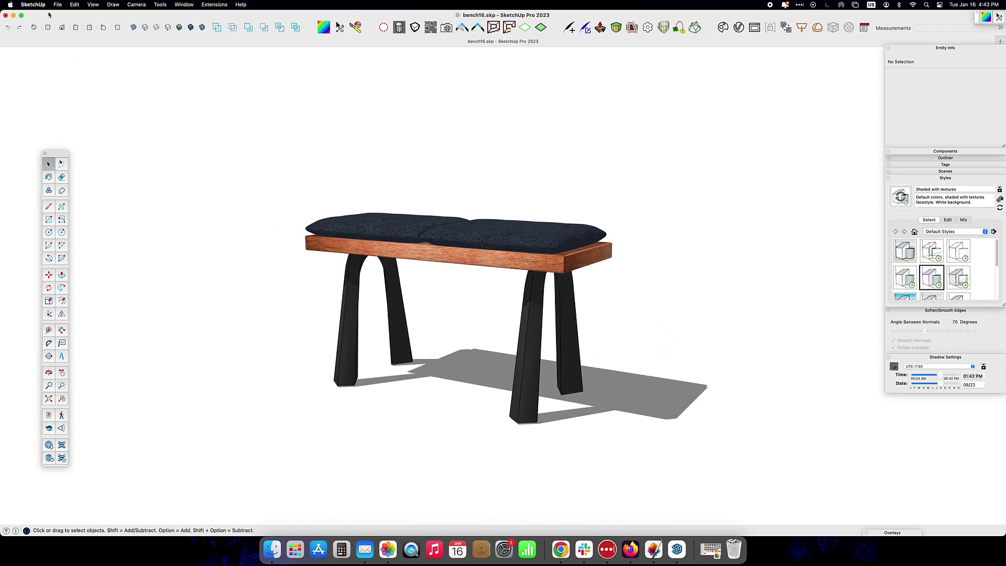
{"action": "left_click", "coordinate": [58, 4]}
{"action": "left_click", "coordinate": [247, 178]}
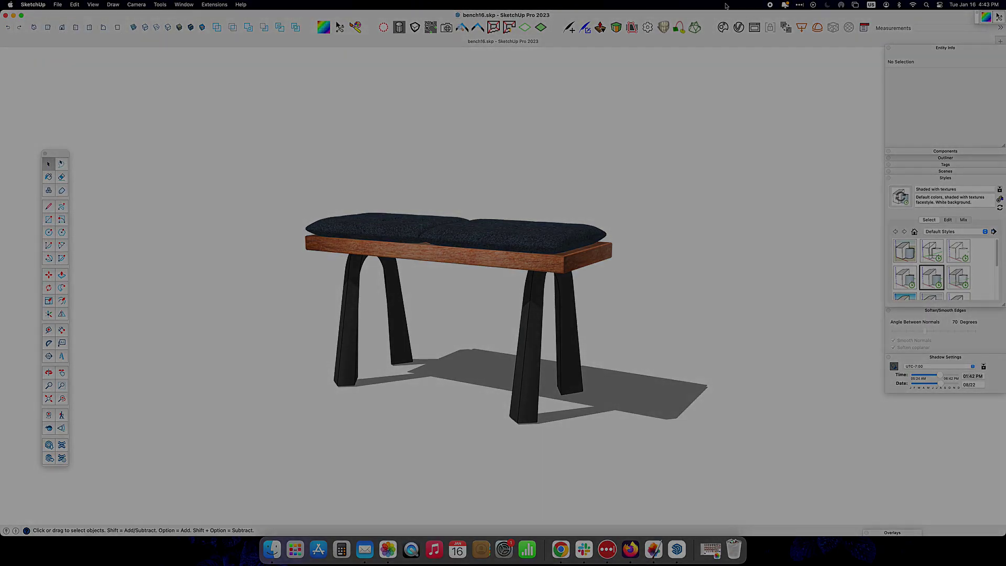